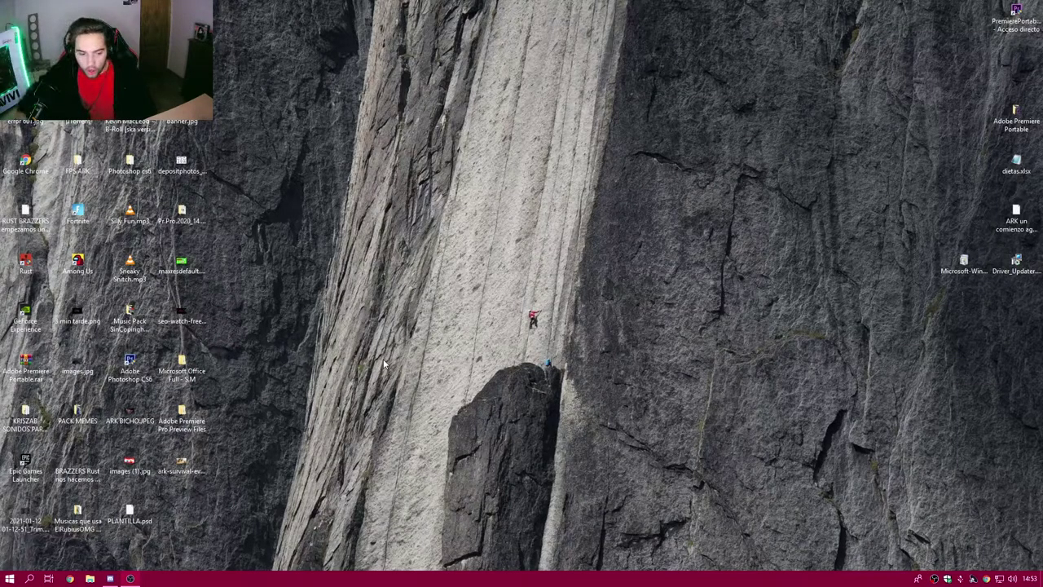
Open Task Manager, review which programs are enabled at Windows startup, and close it
mouse_move(112, 579)
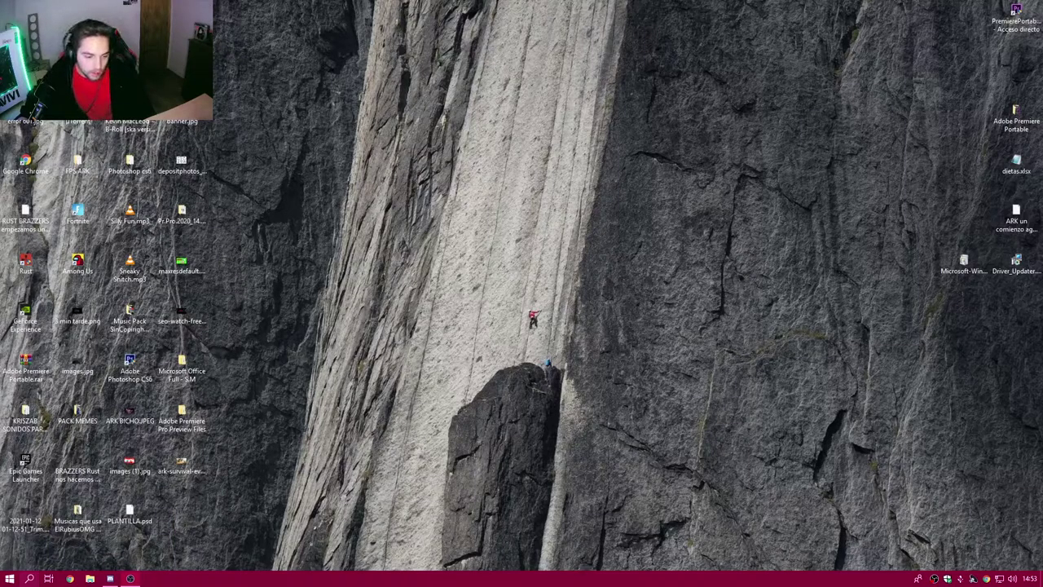
right_click(419, 577)
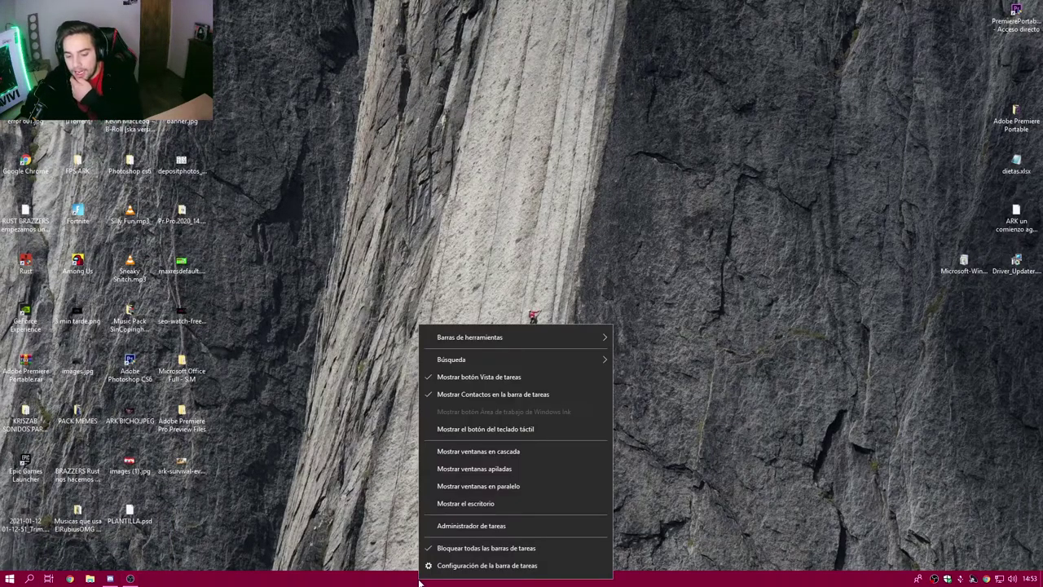
click(457, 547)
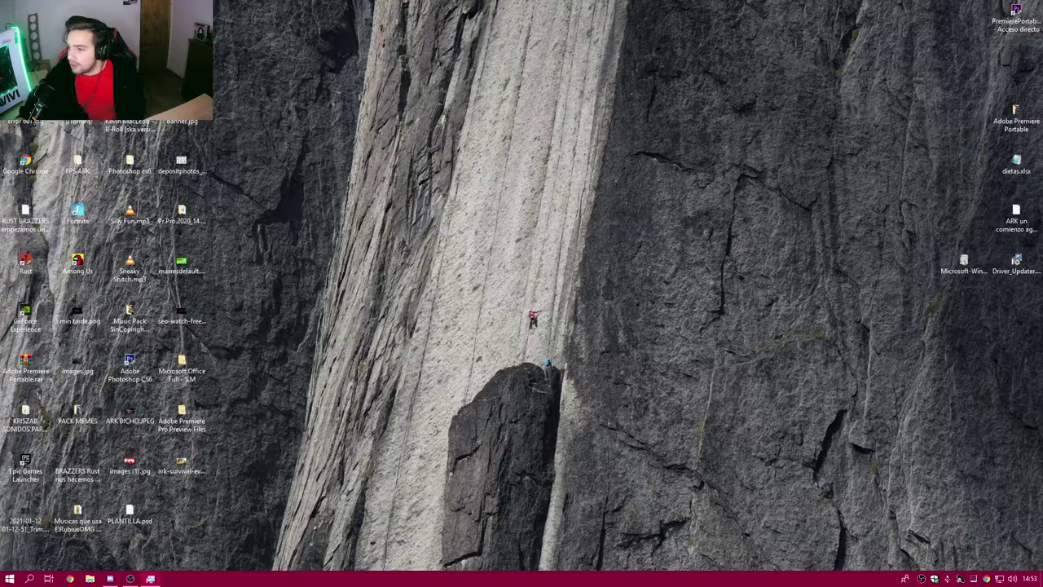
drag(733, 195, 472, 155)
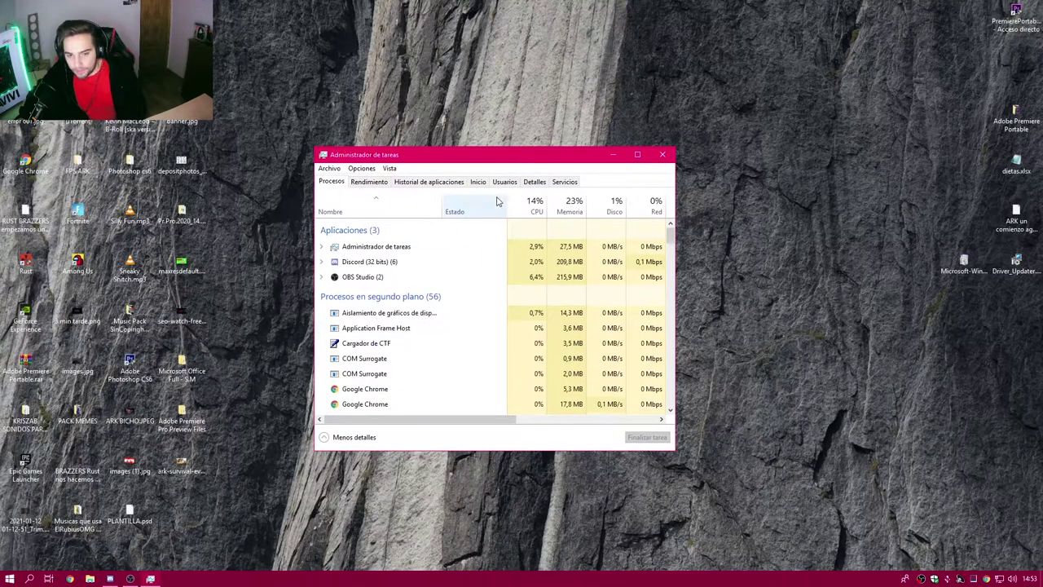
click(484, 184)
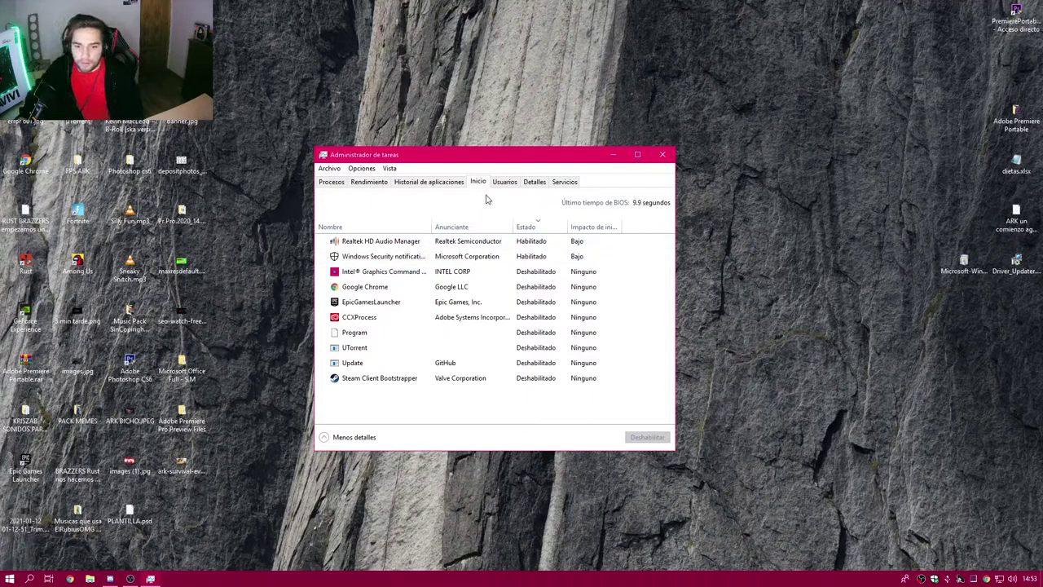
click(662, 154)
Open the Sonido page in the Windows system settings and review the output device choices and input options
click(7, 580)
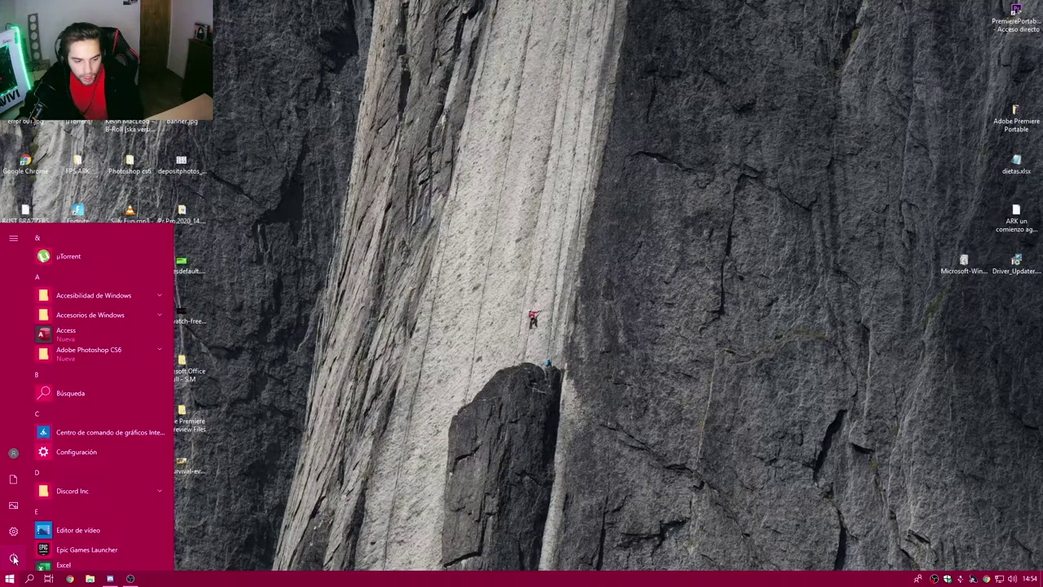
click(14, 534)
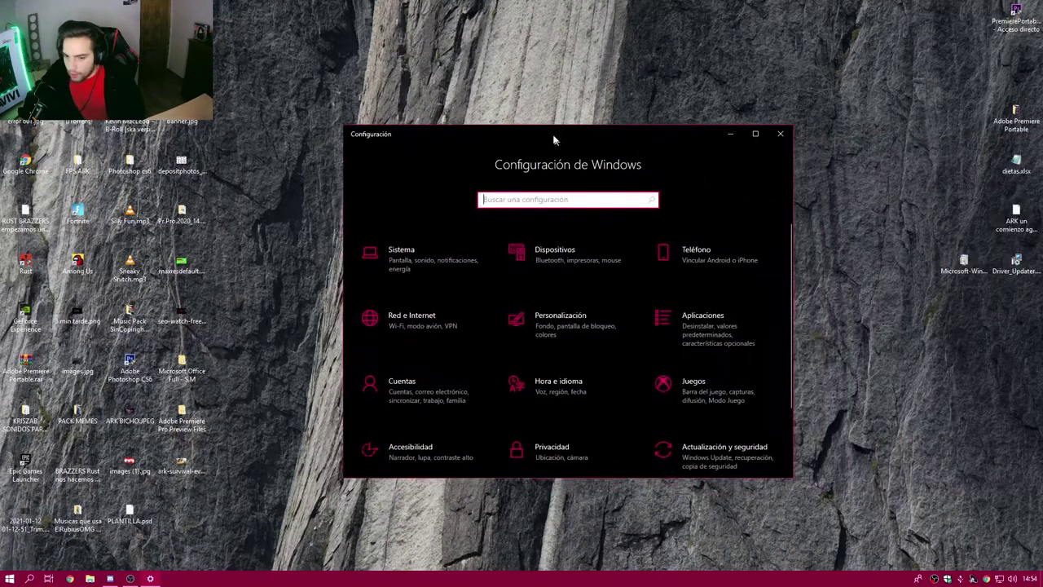
drag(554, 135, 424, 98)
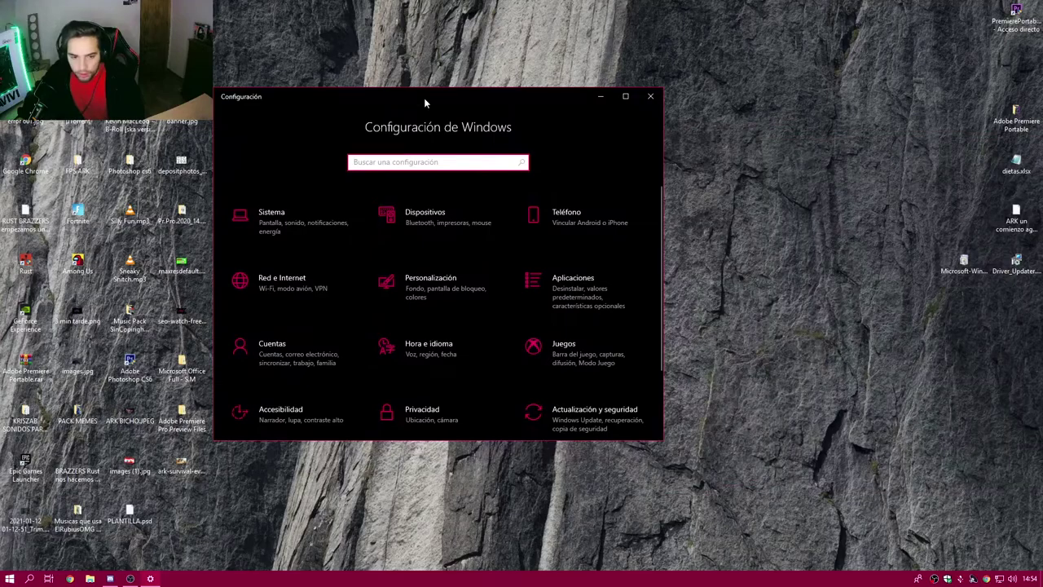
click(329, 245)
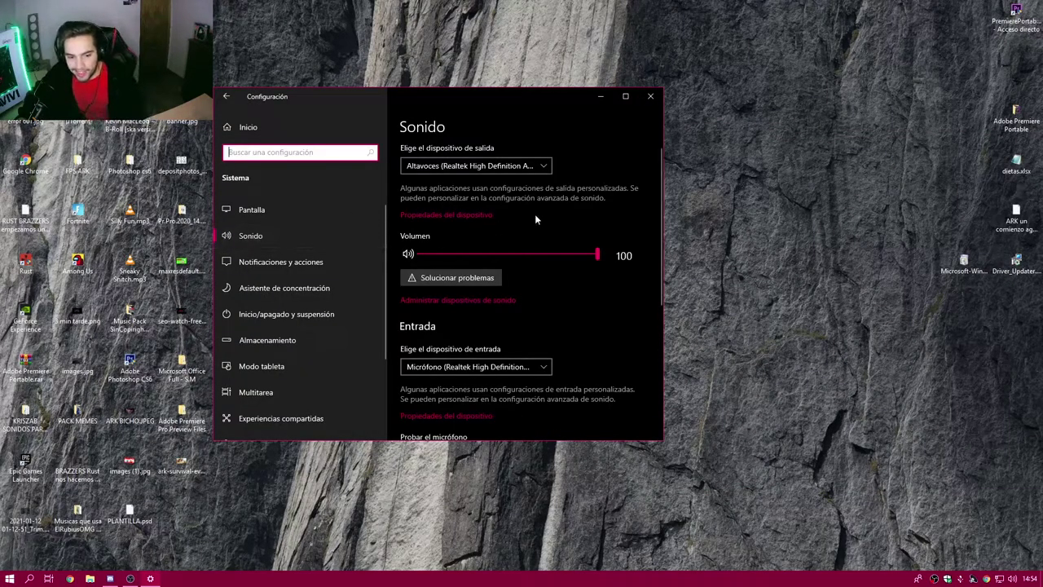
scroll(540, 216, down, 5)
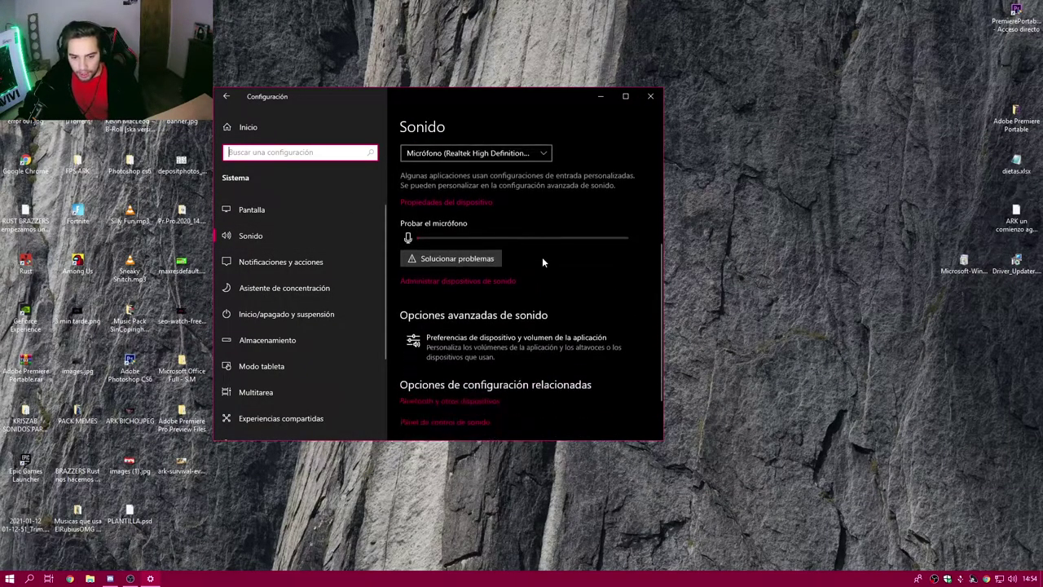
scroll(544, 264, up, 5)
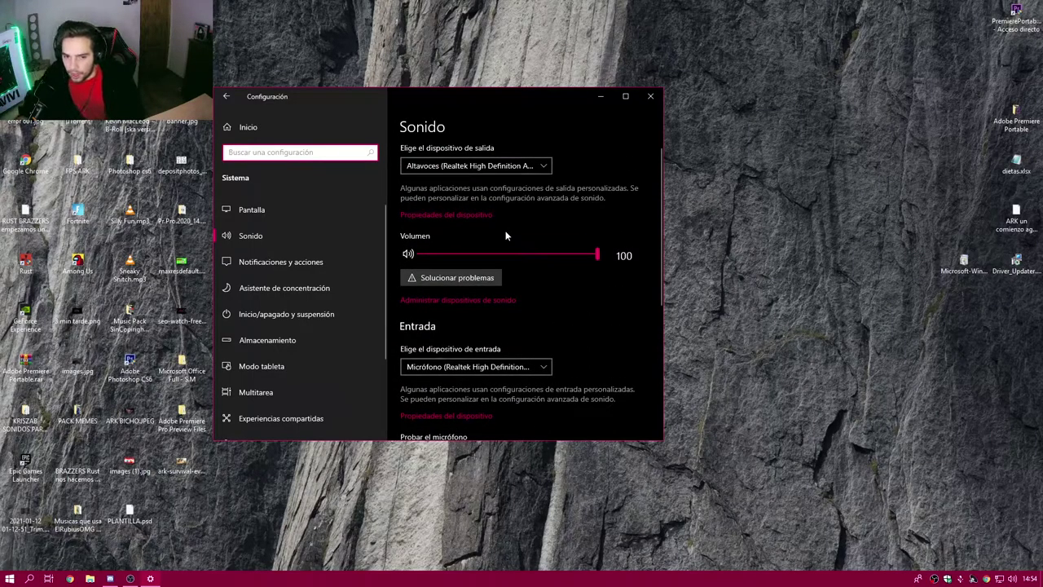
click(513, 166)
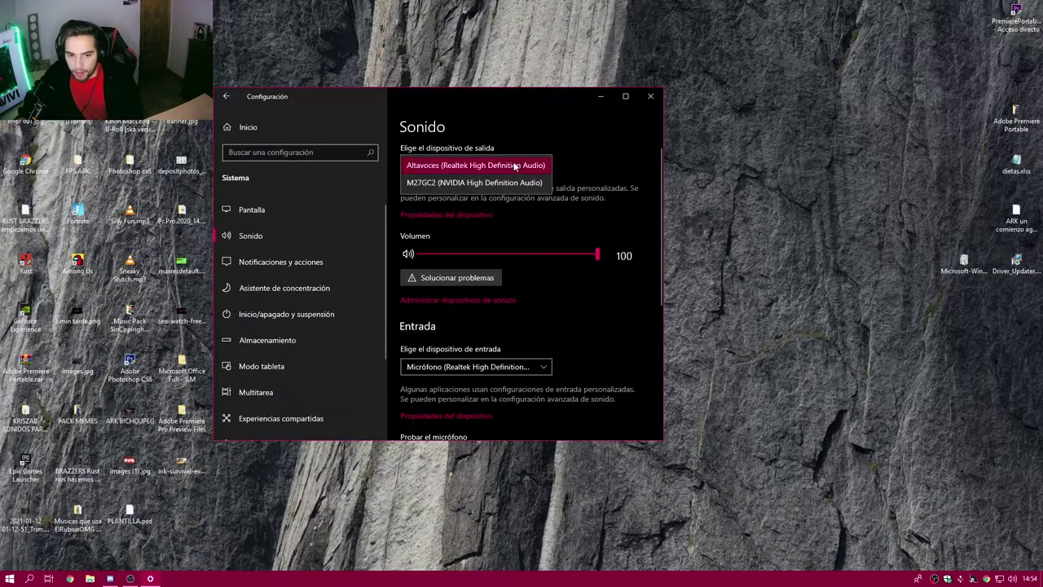
click(581, 140)
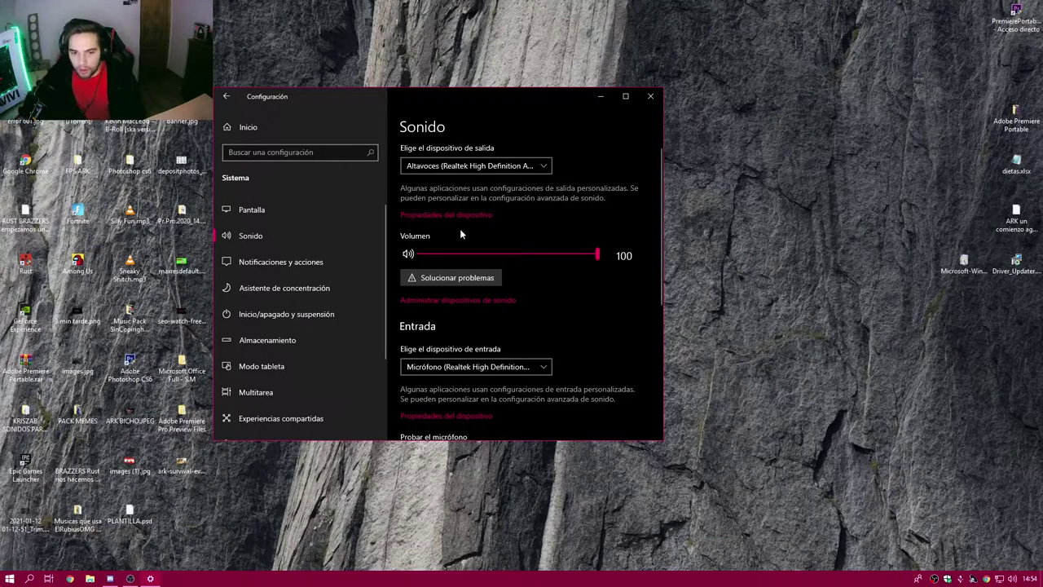
scroll(461, 231, down, 3)
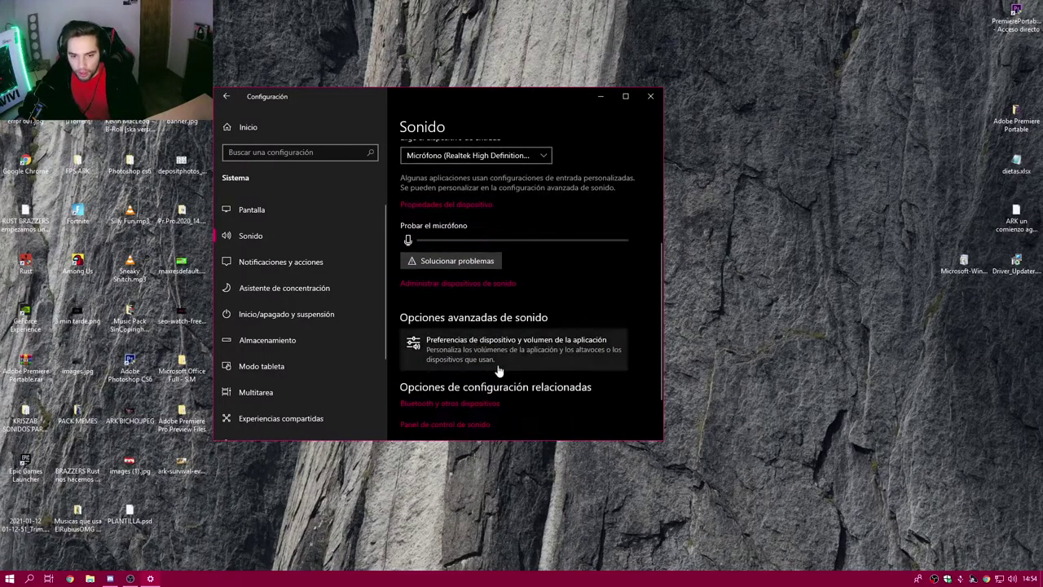
Examine the Pantalla settings for scale, resolution and multiple displays, including the advanced display configuration
click(296, 213)
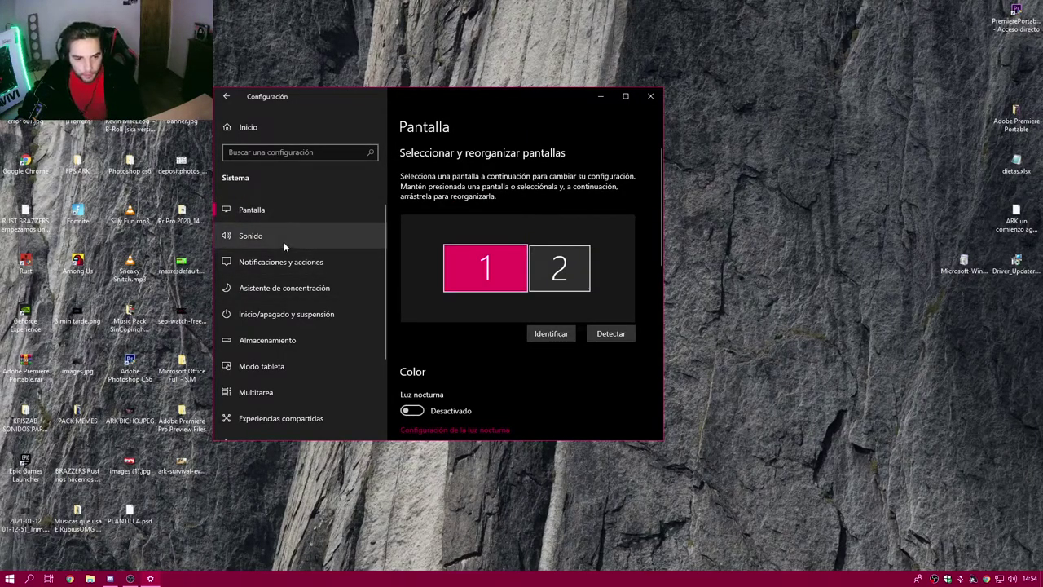
scroll(455, 269, down, 2)
scroll(521, 217, down, 2)
scroll(465, 207, up, 1)
scroll(464, 209, down, 2)
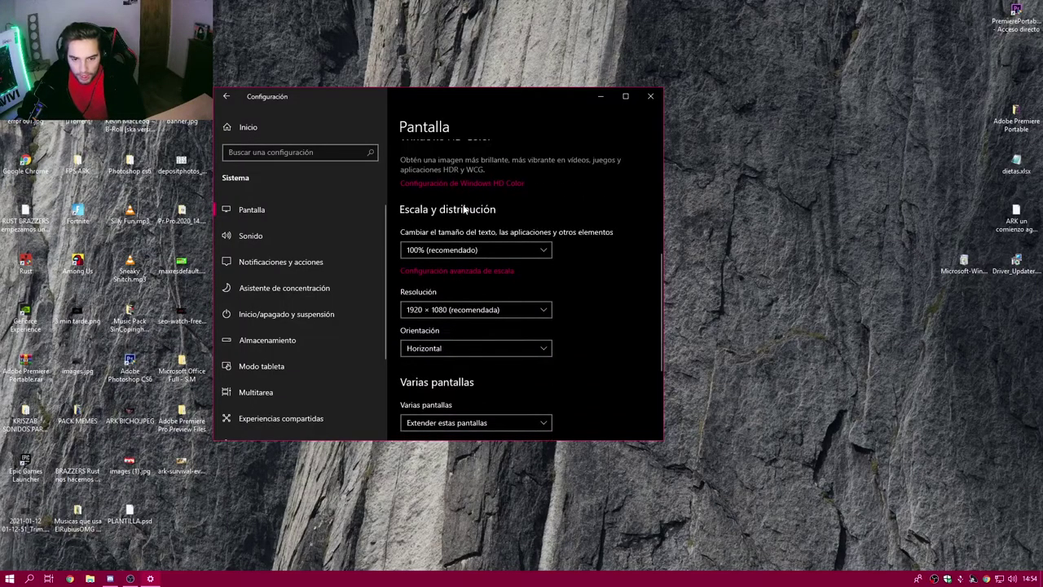
scroll(464, 208, down, 2)
scroll(456, 269, down, 1)
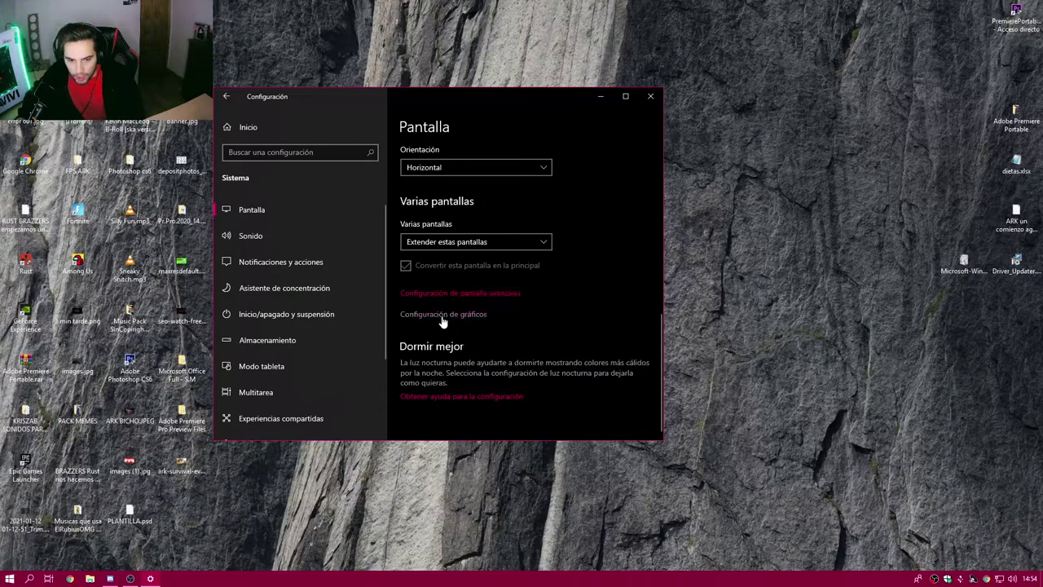
click(449, 398)
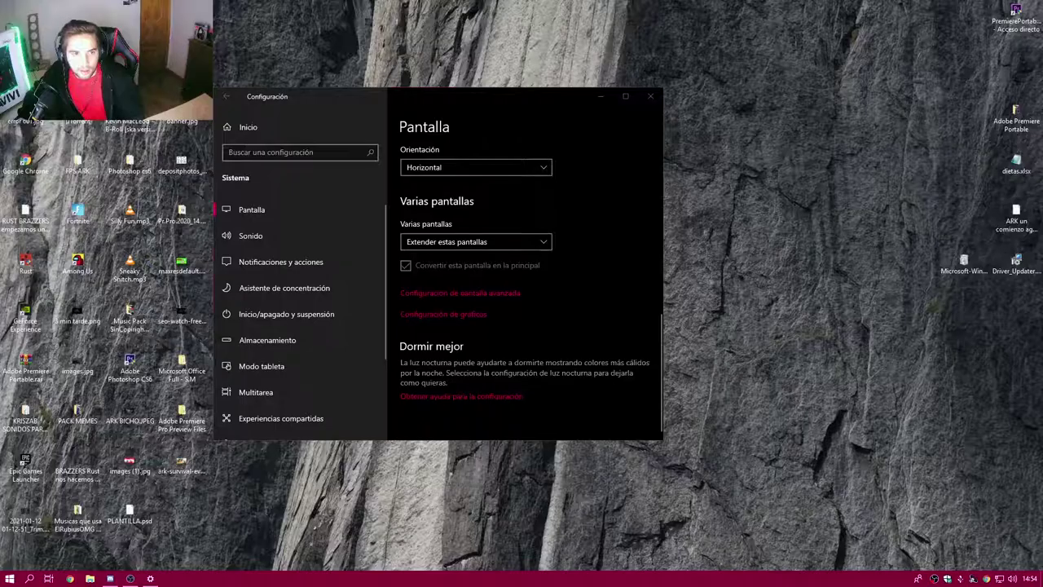
key(alt+Tab)
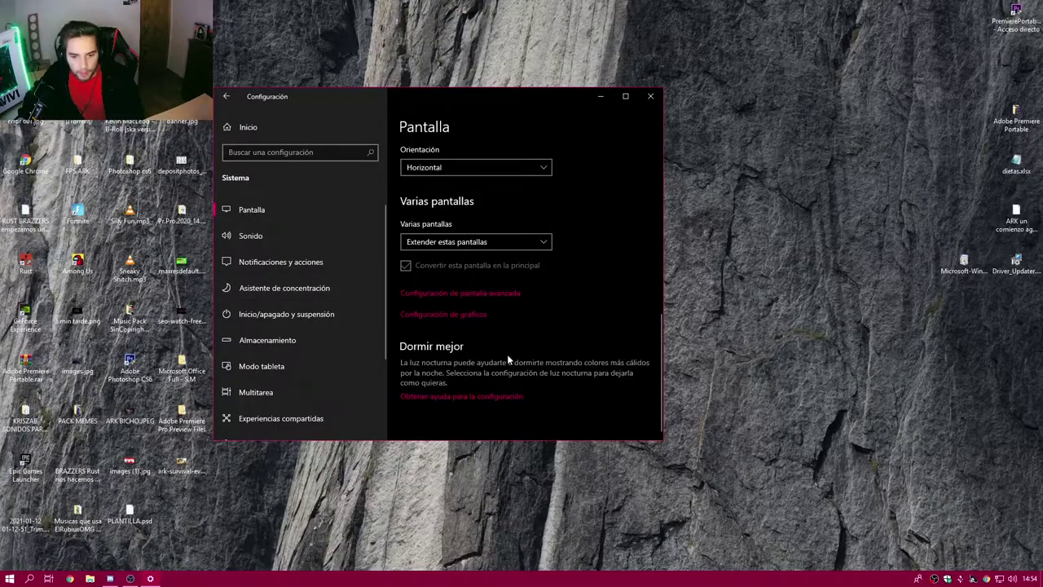
click(456, 294)
click(227, 96)
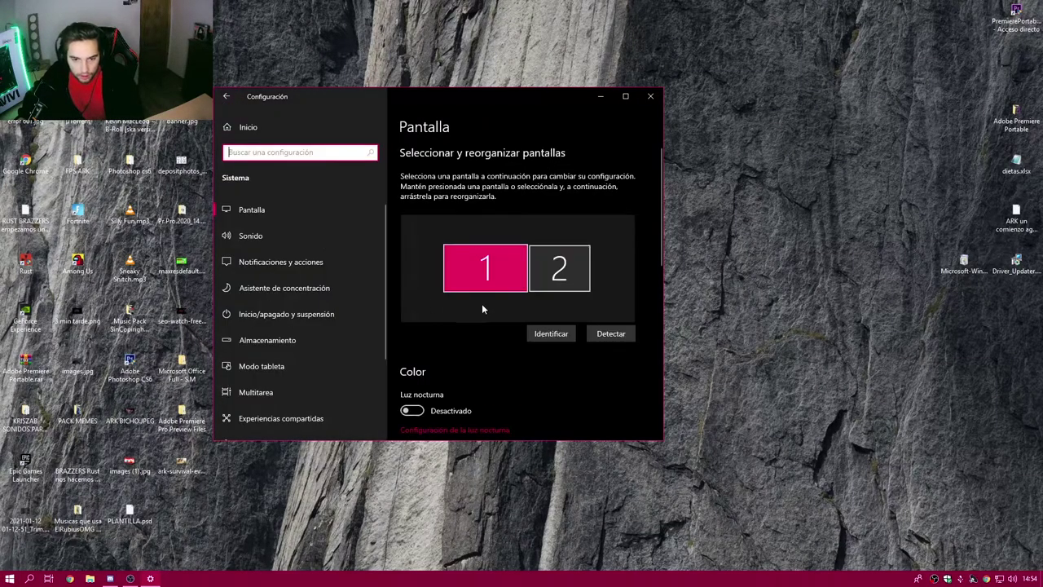
Check the application types offered in Configuración de gráficos, keep Aplicación clásica, and return to the display settings
scroll(478, 304, down, 2)
scroll(463, 339, down, 2)
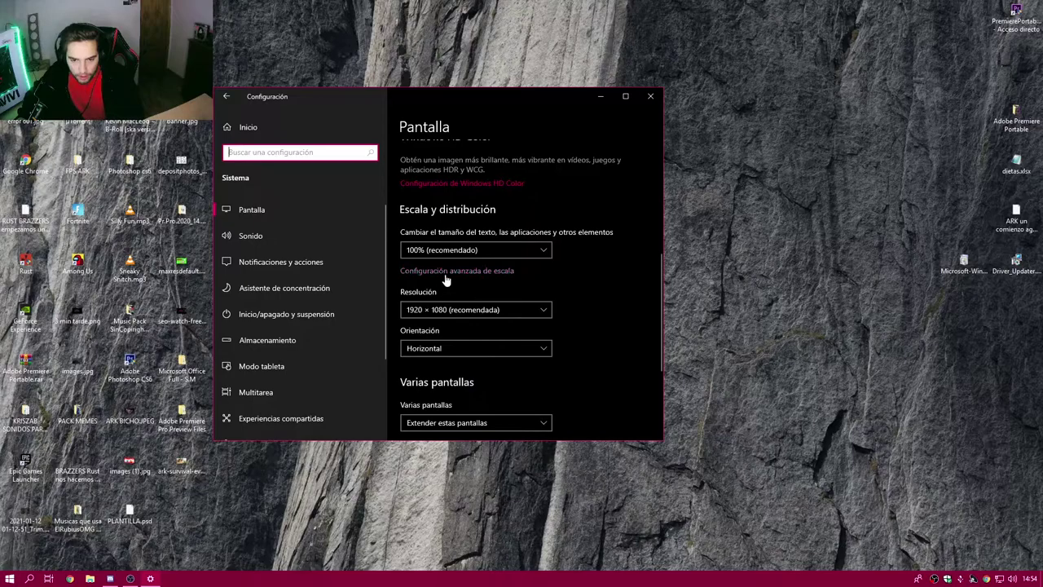
scroll(438, 213, down, 2)
scroll(440, 244, down, 1)
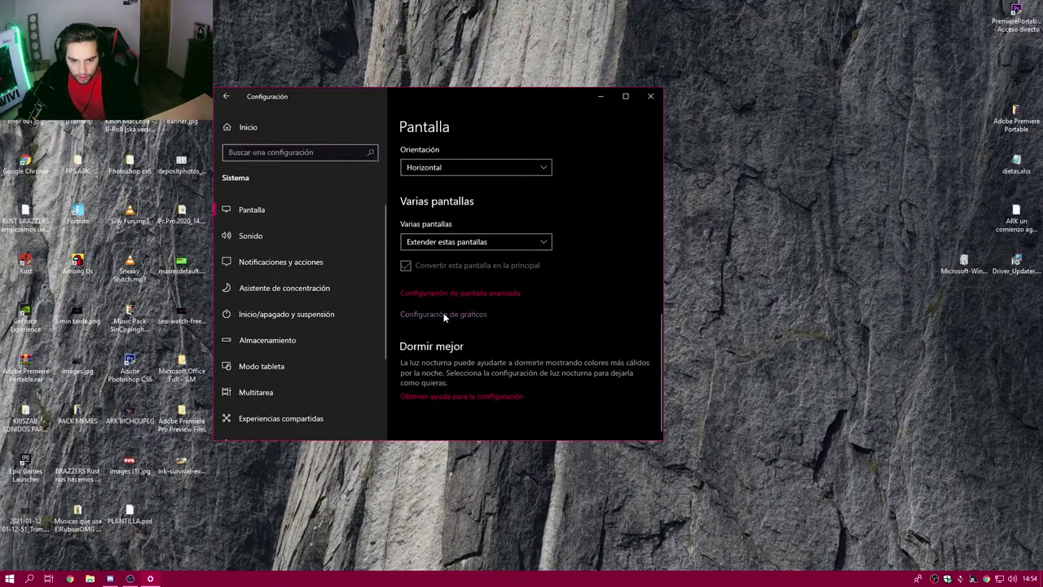
click(444, 315)
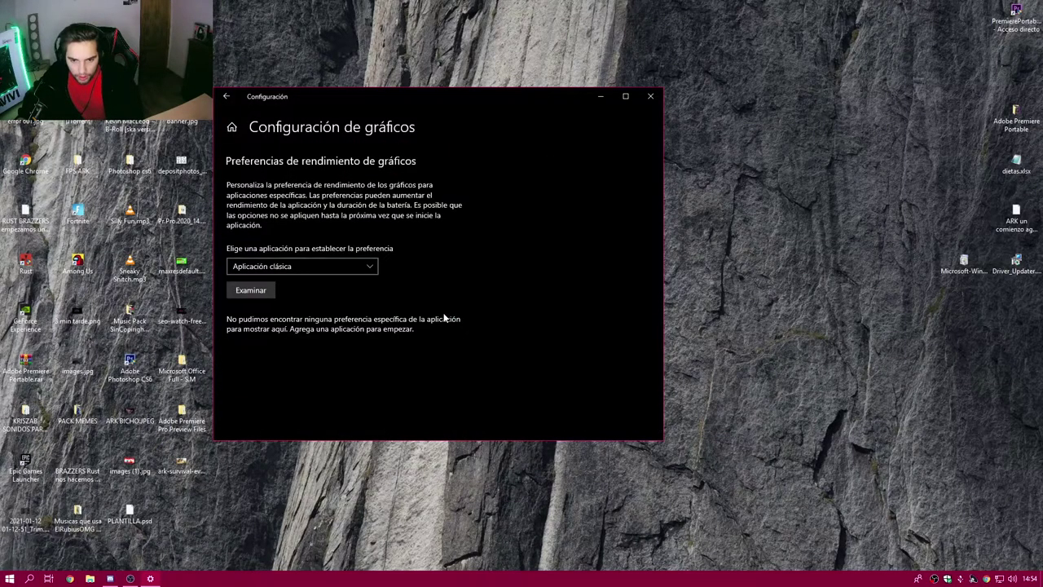
click(304, 268)
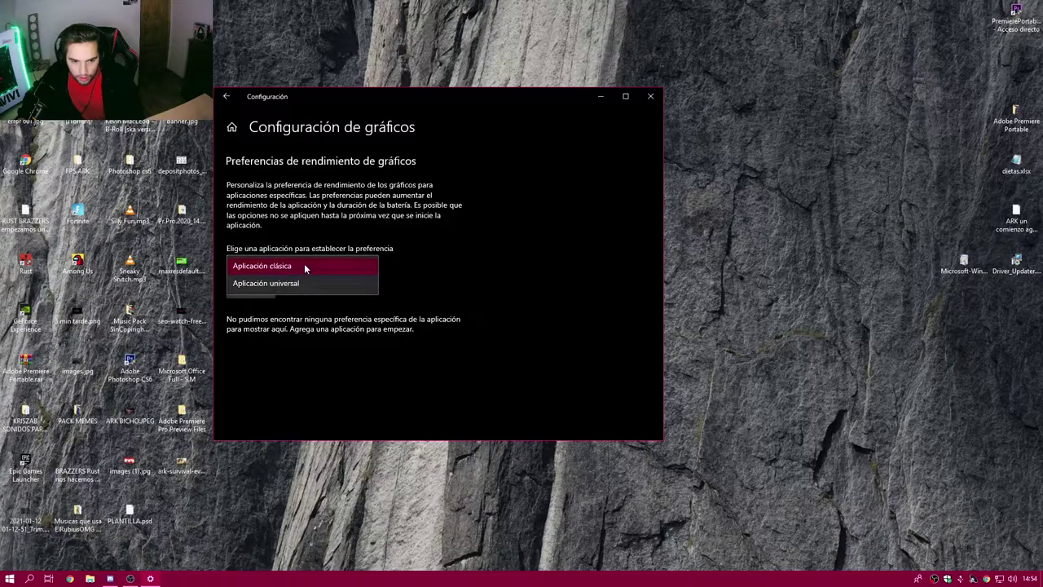
click(302, 267)
click(227, 96)
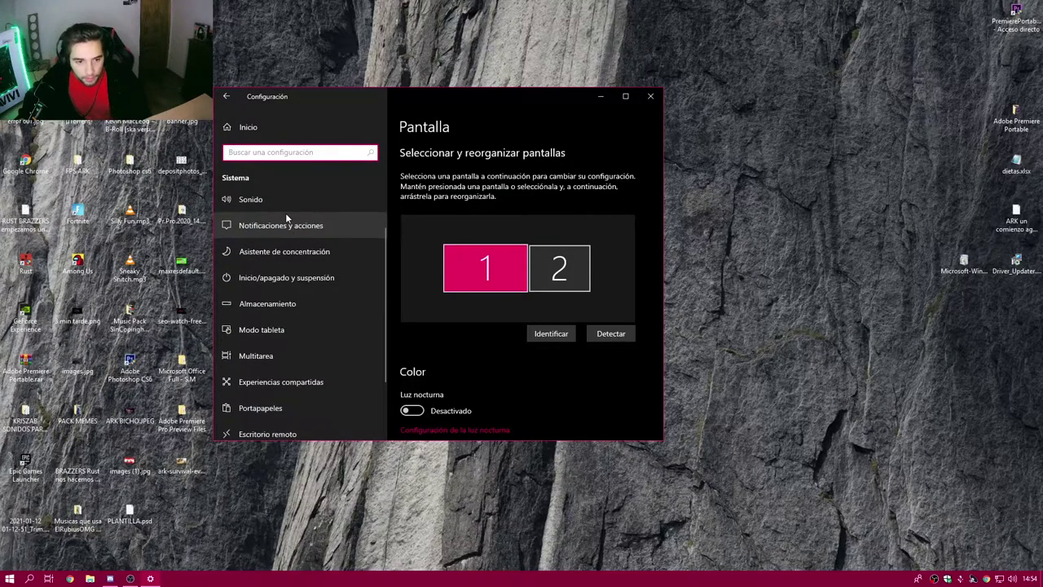
Review the notification toggles and sender list, and the Asistente de concentración options with its automatic rules
click(284, 233)
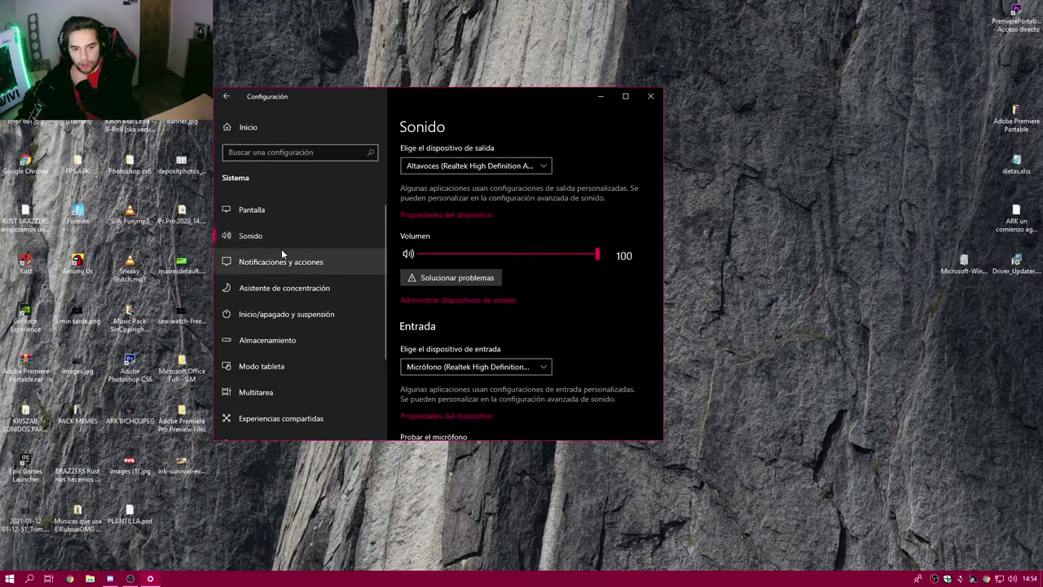
click(283, 261)
scroll(482, 264, down, 3)
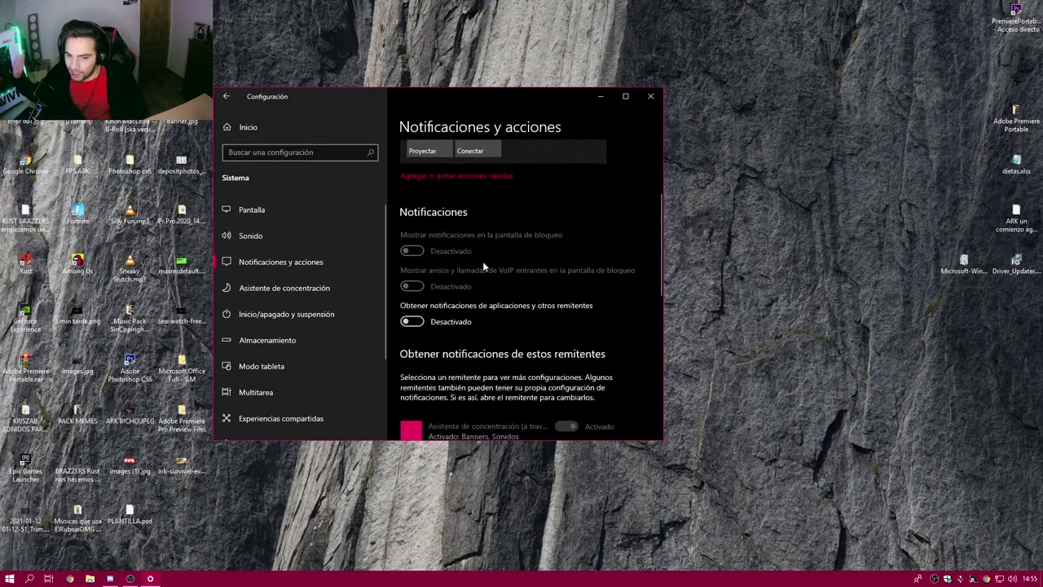
scroll(489, 257, down, 3)
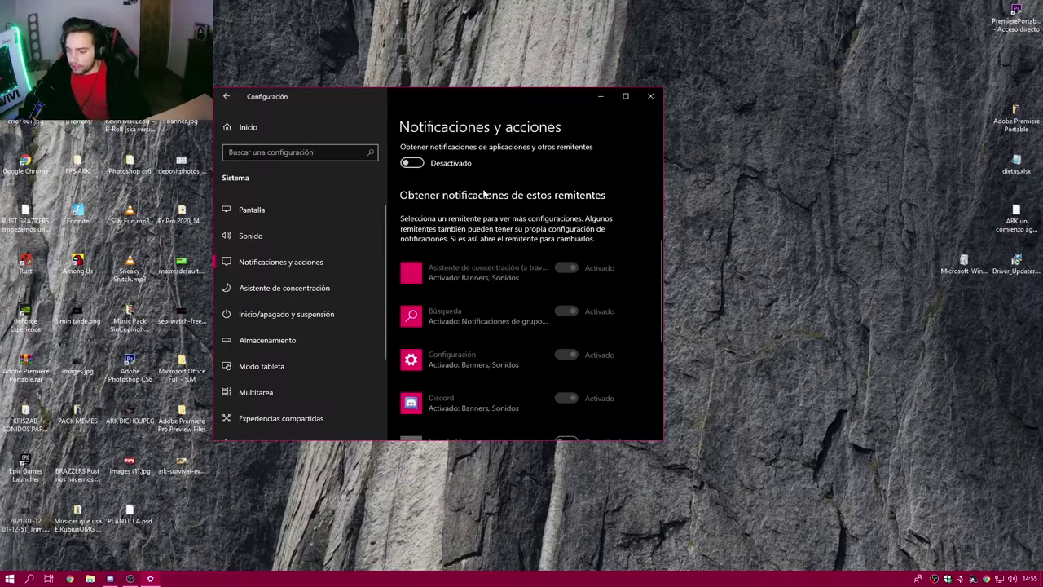
scroll(485, 200, down, 5)
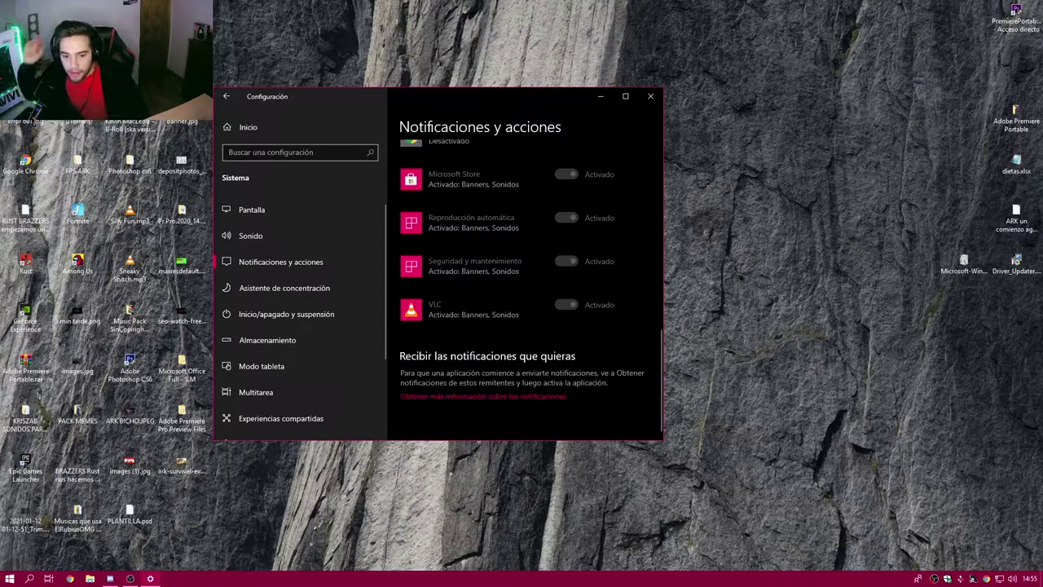
scroll(557, 237, up, 8)
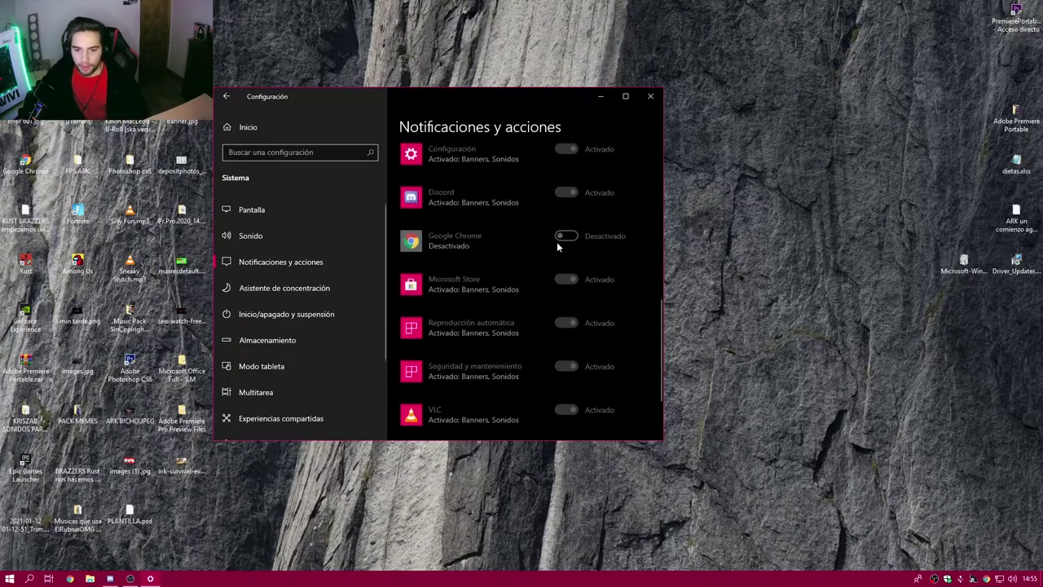
scroll(557, 229, down, 10)
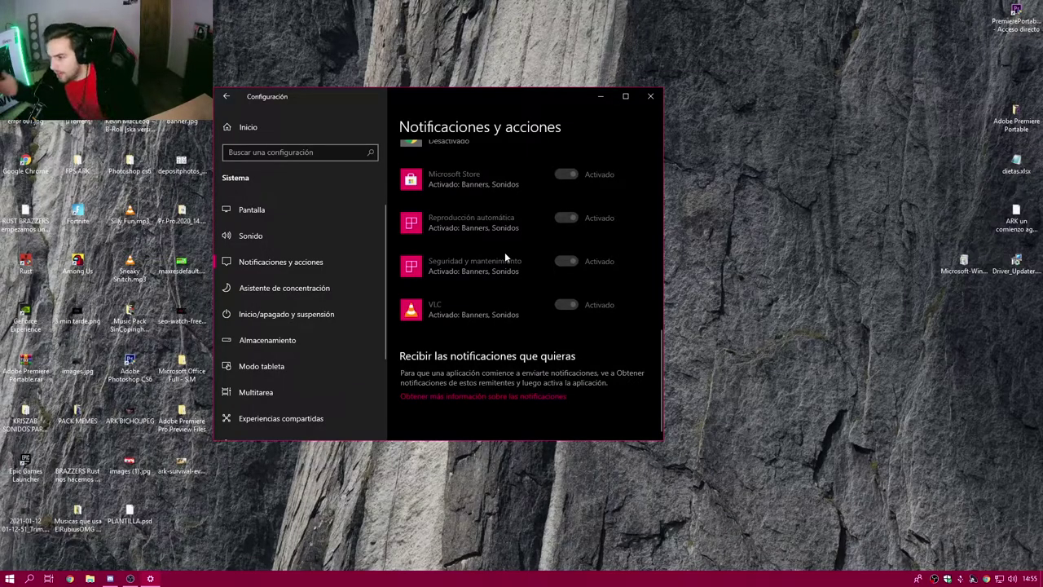
click(284, 288)
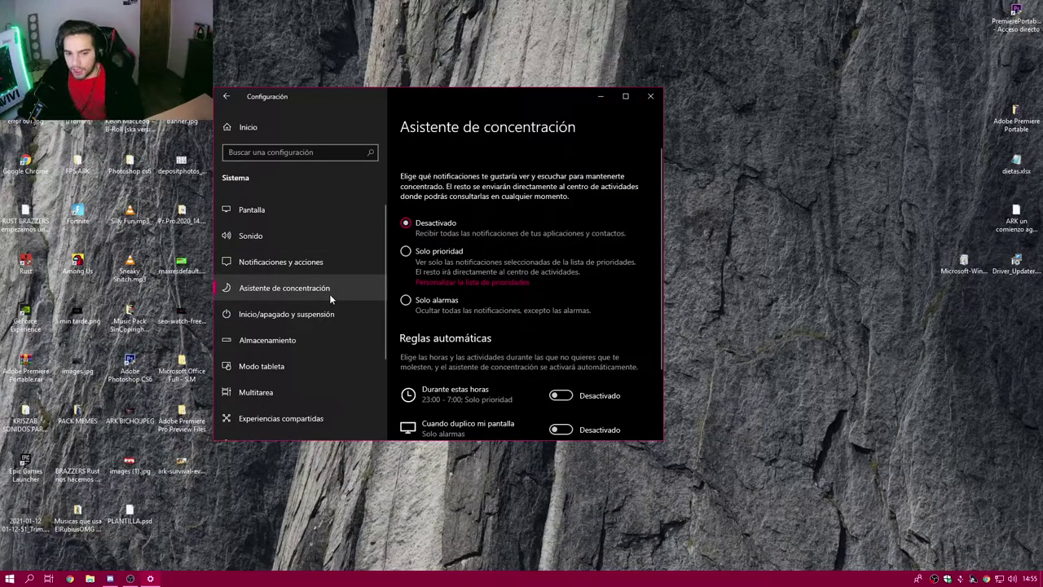
scroll(548, 274, down, 2)
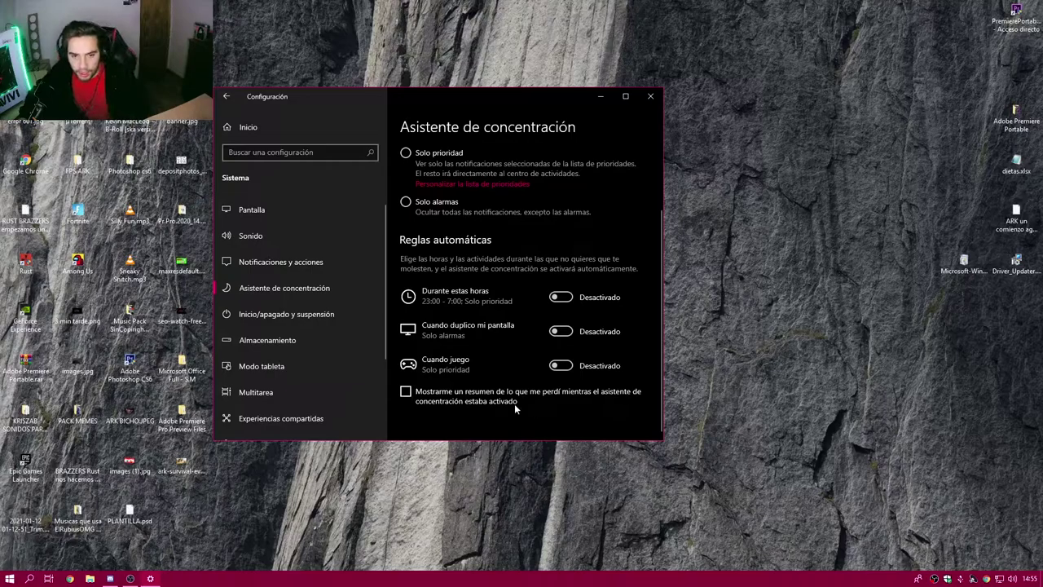
Review the screen and sleep timeouts under Inicio/apagado y suspensión, and the Sensor de almacenamiento options under Almacenamiento
click(310, 315)
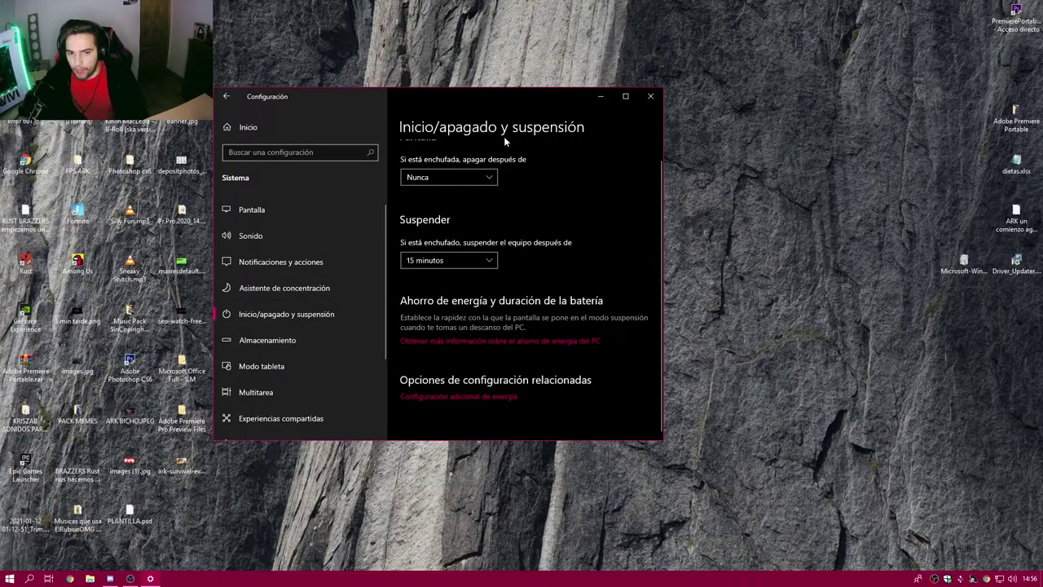
scroll(469, 199, up, 1)
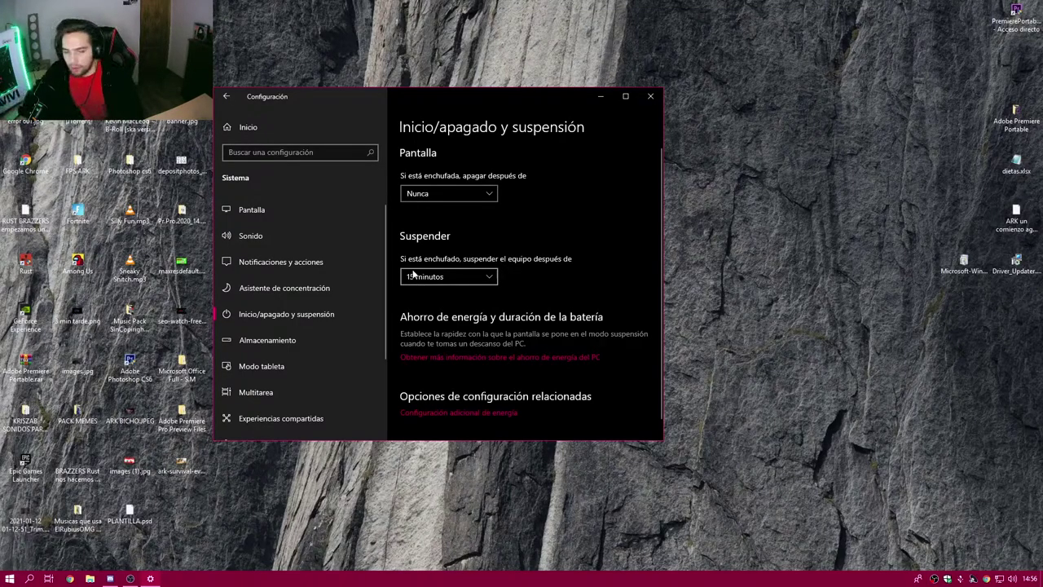
click(269, 340)
scroll(477, 256, down, 3)
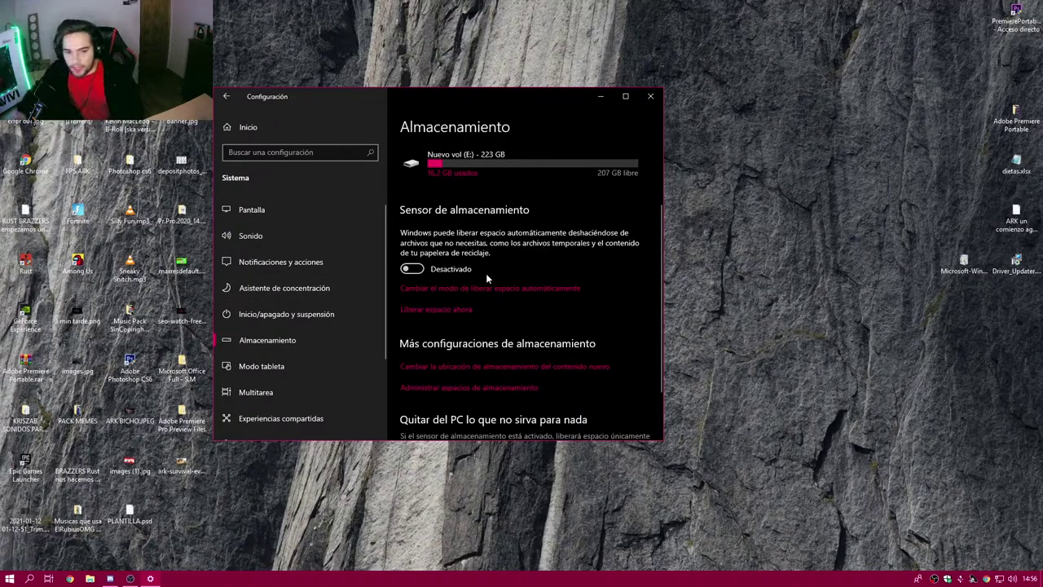
scroll(473, 279, down, 1)
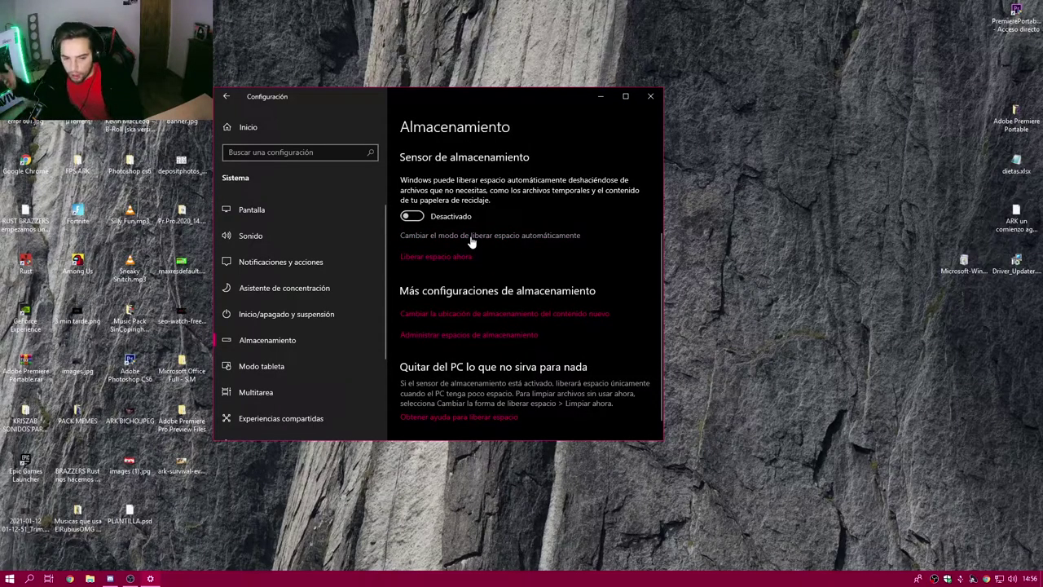
Examine the Modo tableta settings for sign-in behaviour, automatic mode switching and taskbar hiding
click(305, 366)
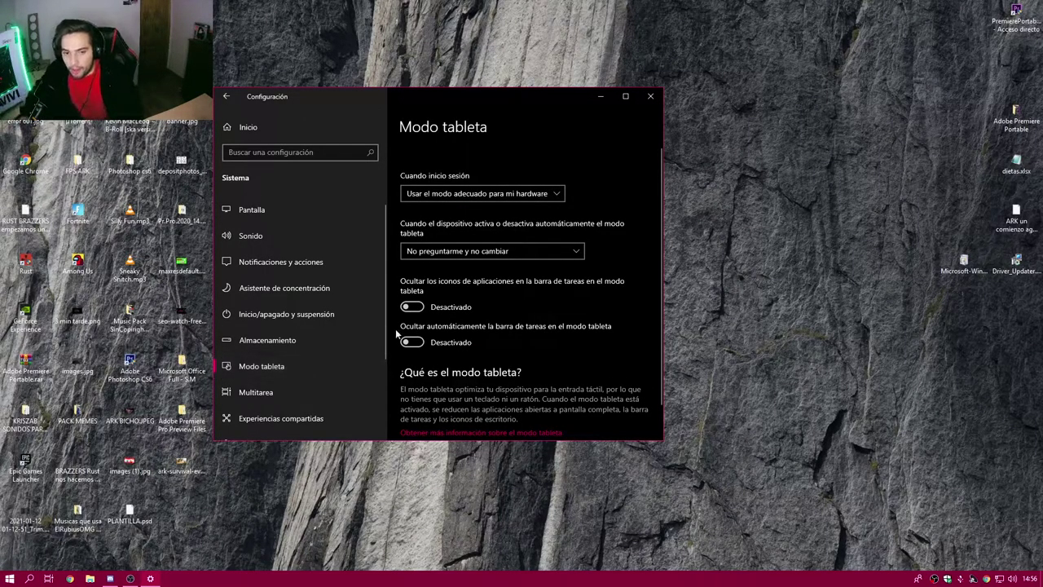
scroll(448, 255, down, 1)
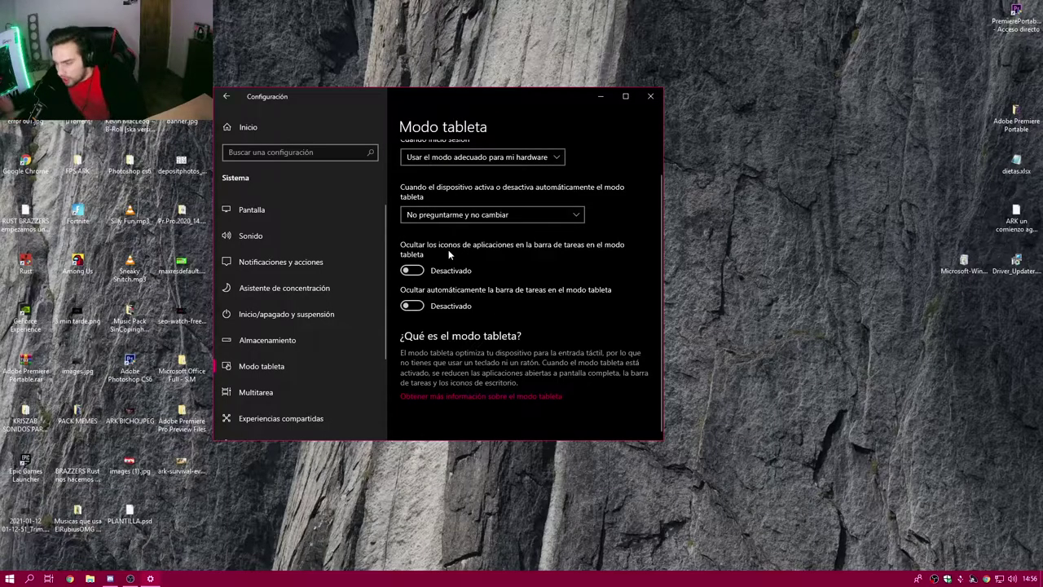
scroll(451, 255, up, 1)
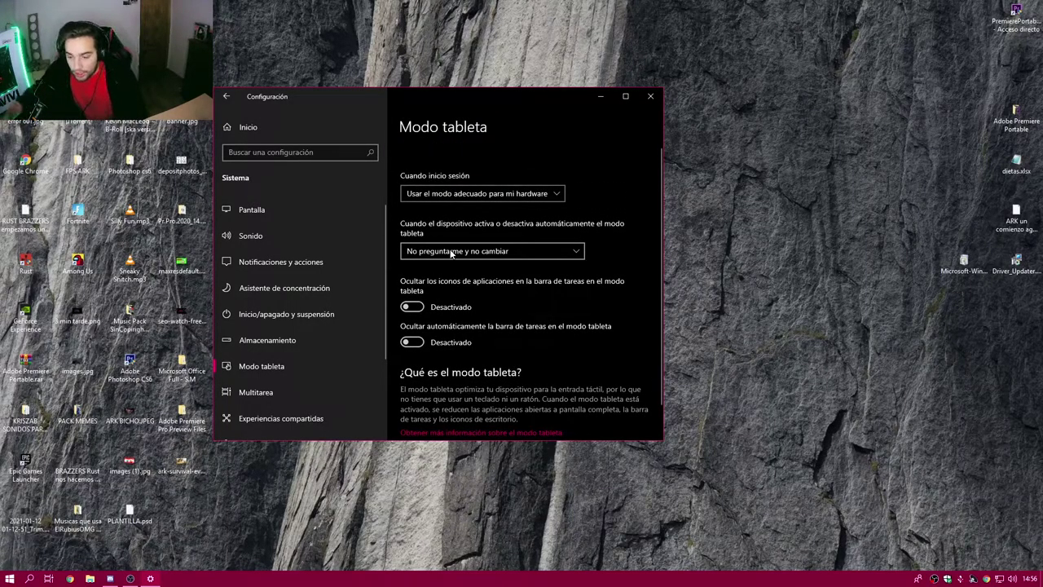
scroll(450, 253, down, 1)
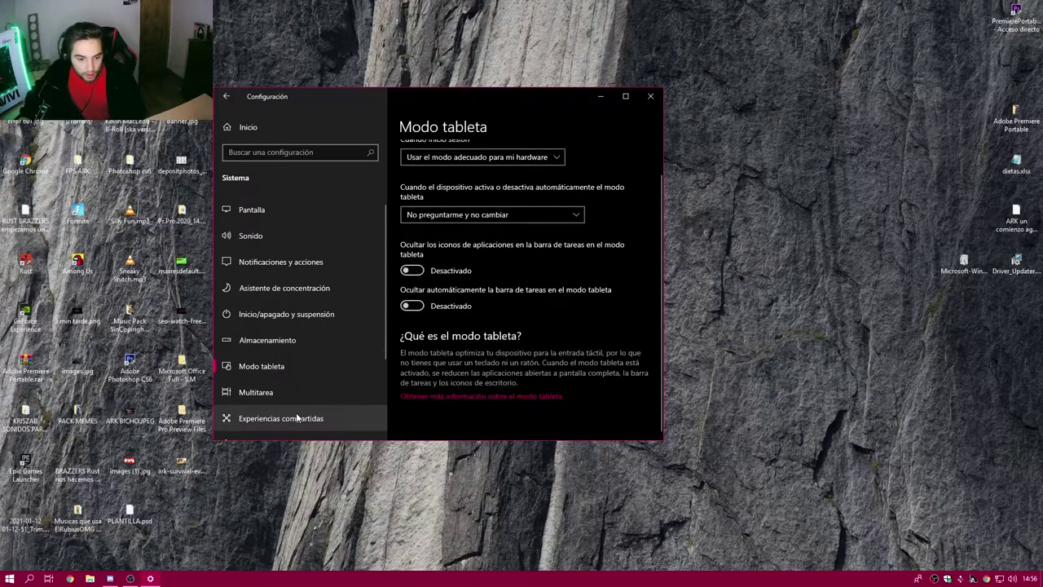
Examine the Multitarea settings for window snapping, timeline suggestions and virtual desktops
click(298, 383)
scroll(448, 175, down, 1)
scroll(467, 208, up, 1)
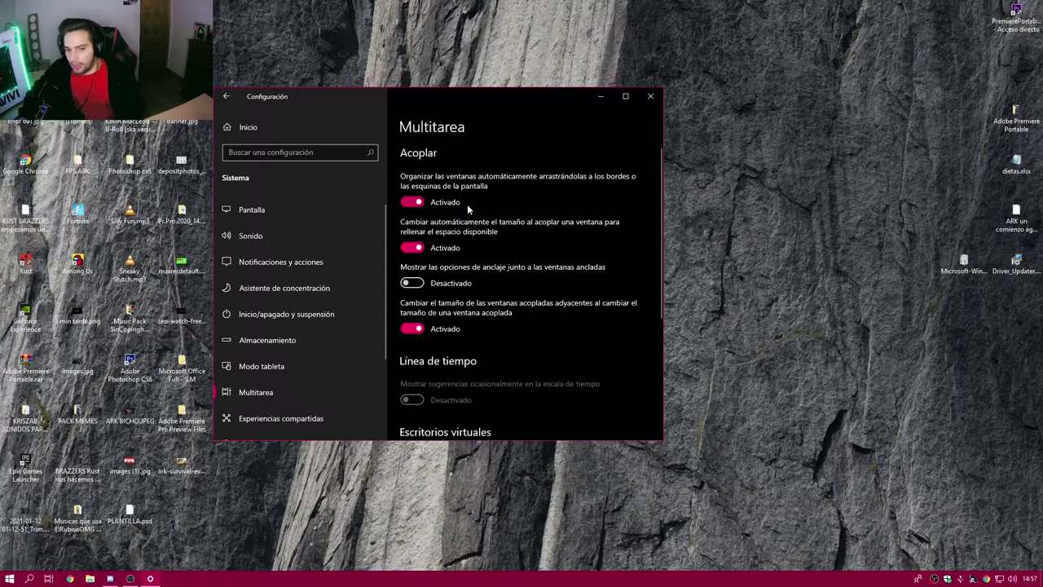
click(453, 281)
click(453, 281)
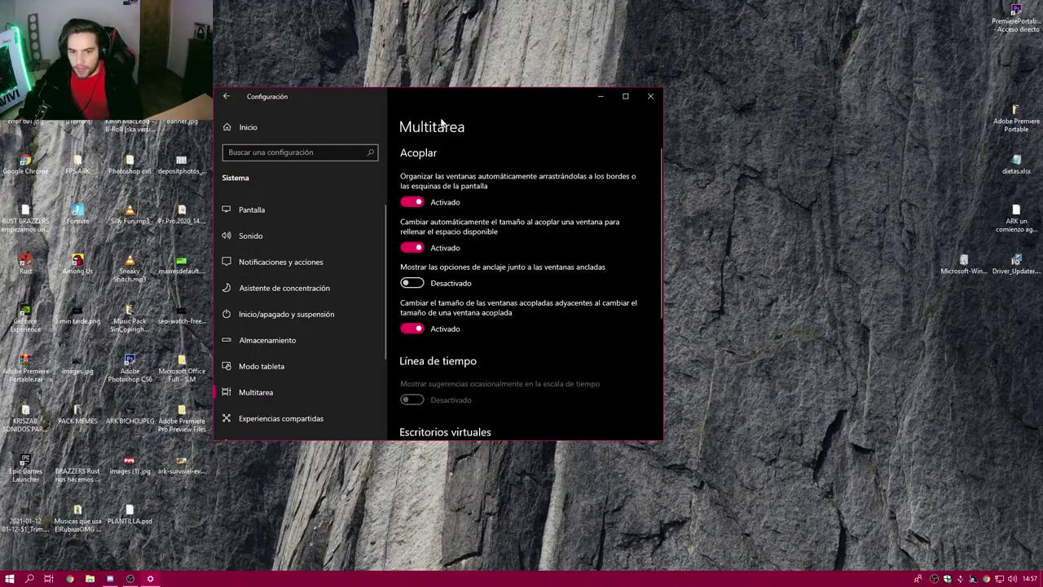
drag(478, 94, 535, 104)
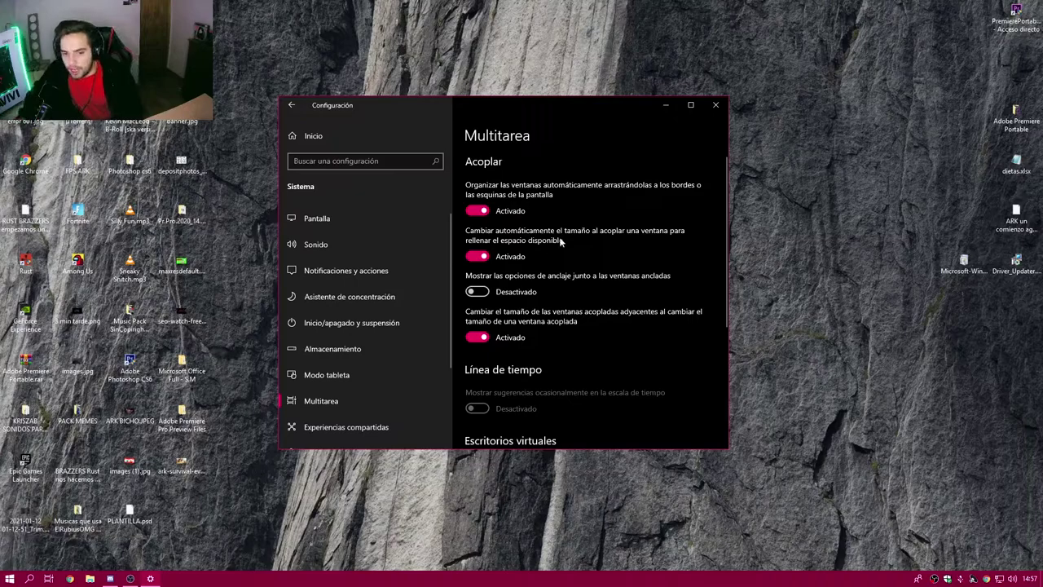
scroll(569, 360, down, 5)
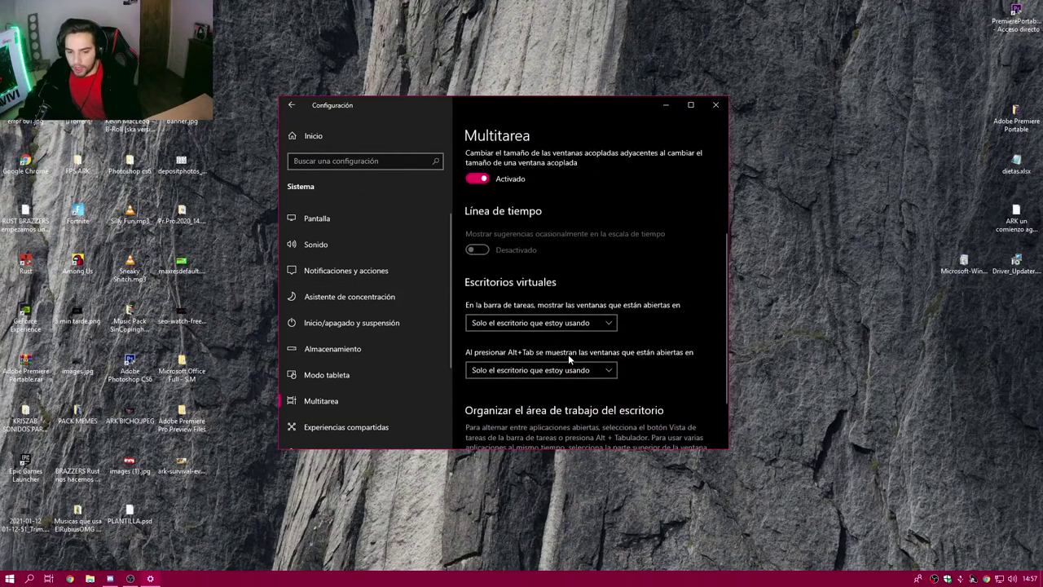
scroll(568, 354, up, 3)
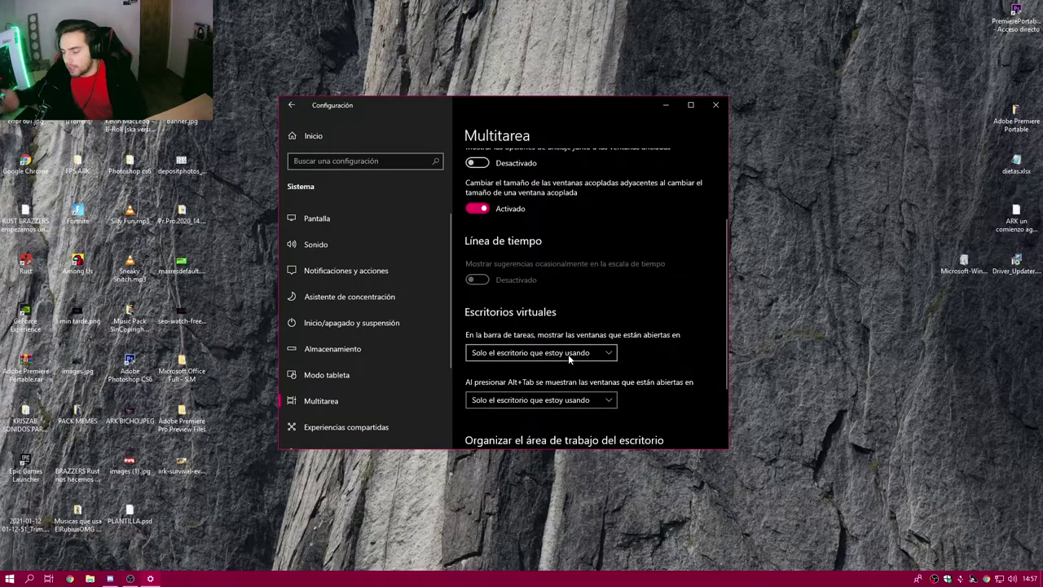
scroll(568, 354, down, 2)
scroll(342, 362, down, 2)
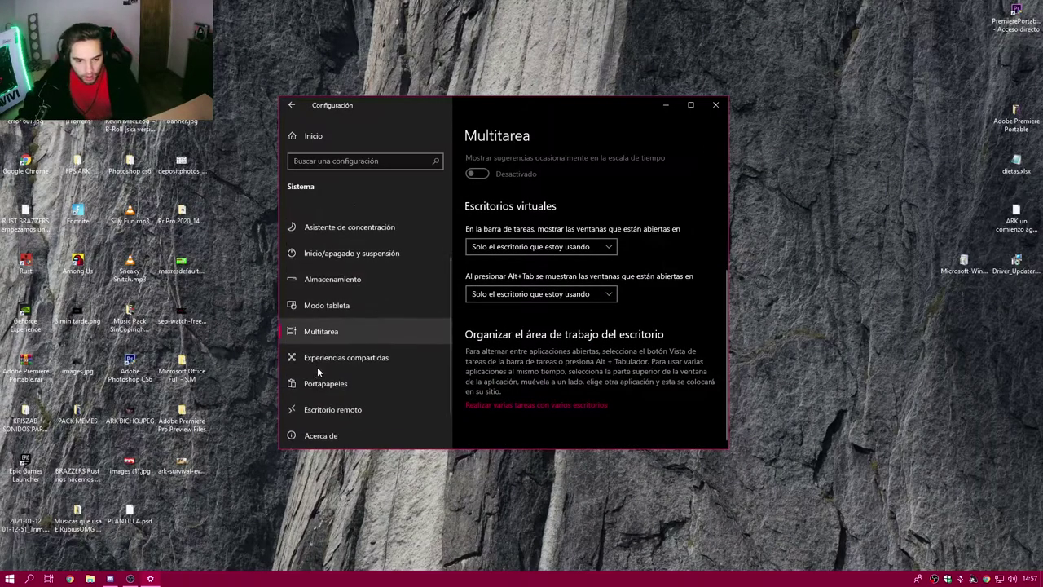
Turn off sharing between devices (Compartir entre dispositivos) in the Experiencias compartidas settings
click(378, 355)
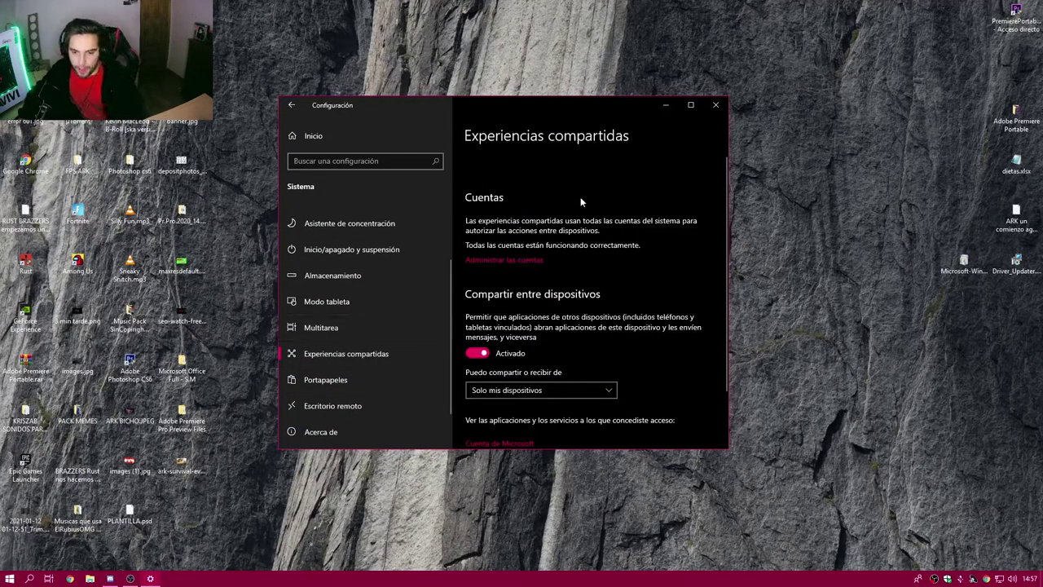
scroll(580, 196, down, 2)
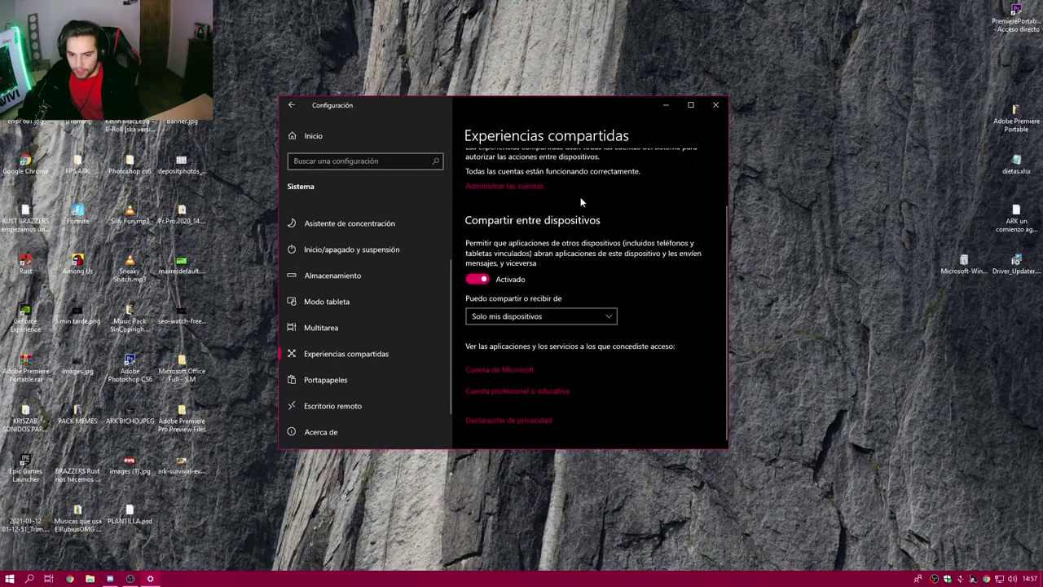
click(480, 279)
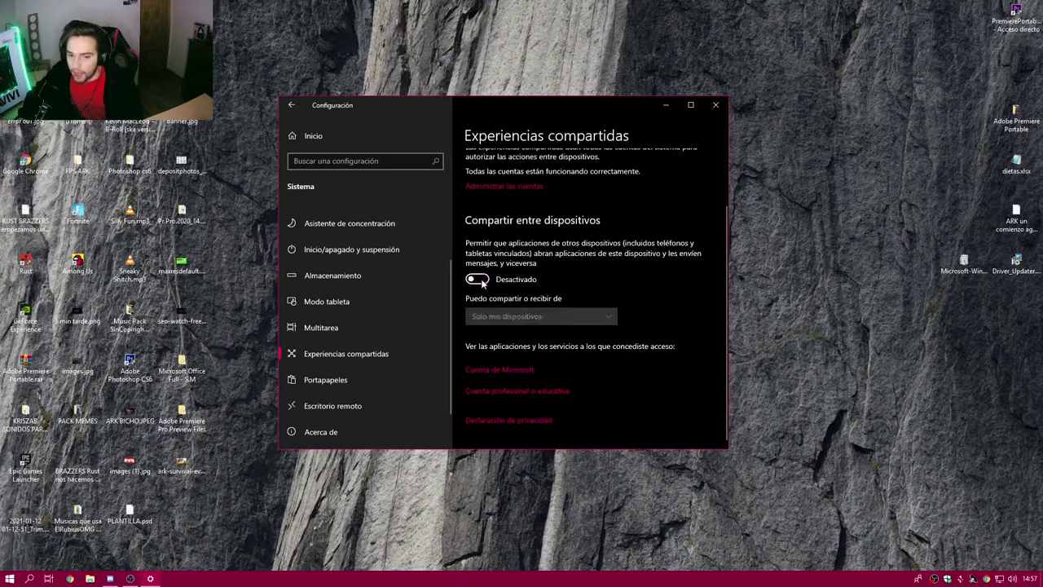
scroll(489, 281, up, 2)
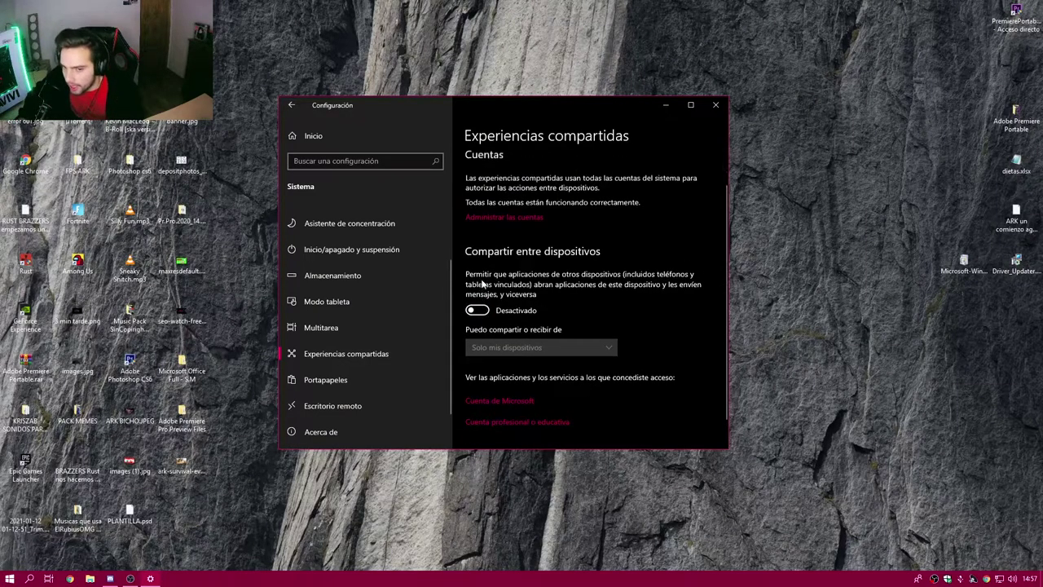
scroll(554, 268, down, 2)
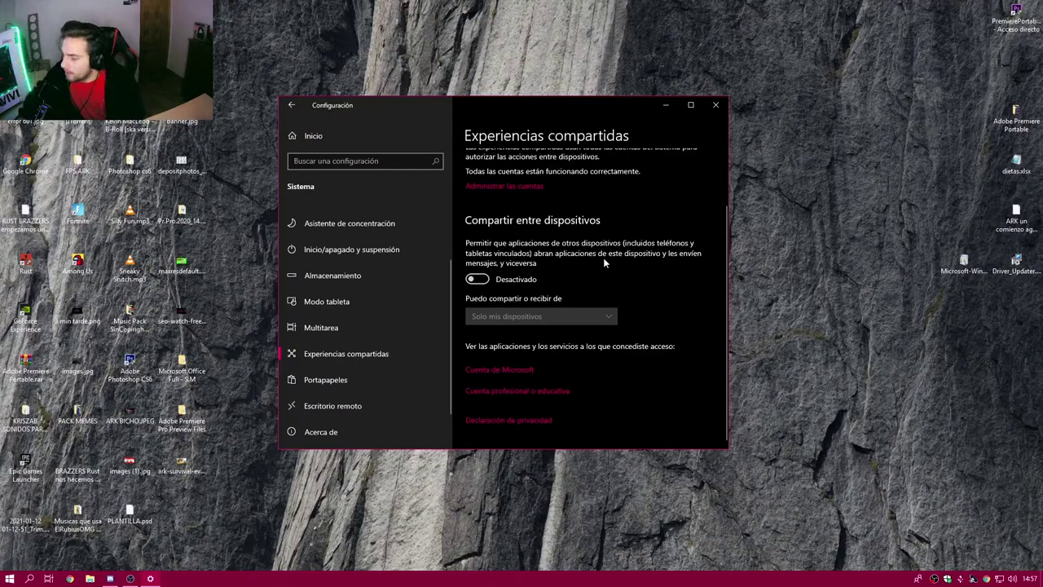
Review the Portapapeles sync and clearing options and the Escritorio remoto setting
click(351, 380)
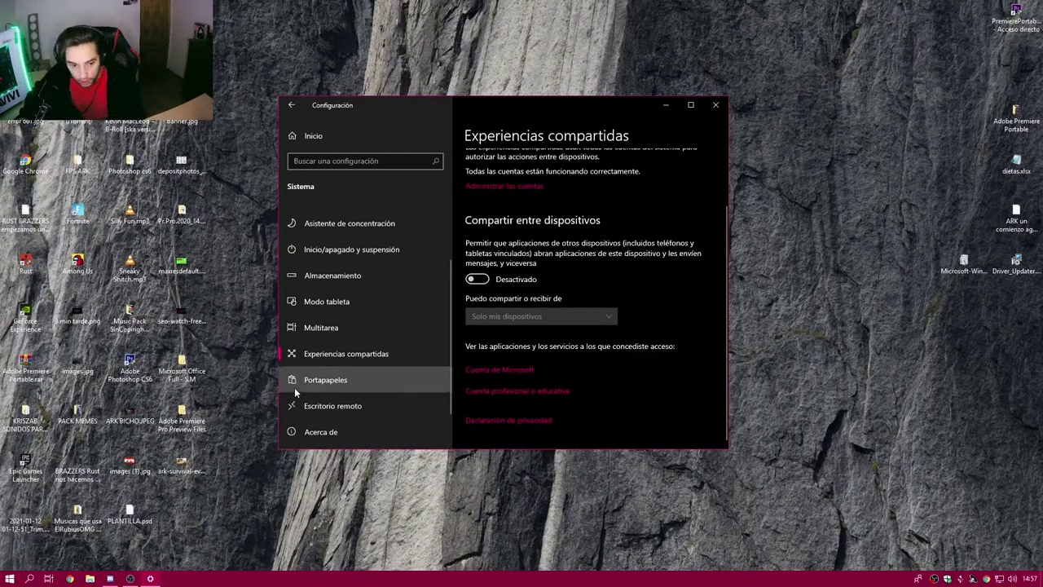
scroll(518, 235, down, 3)
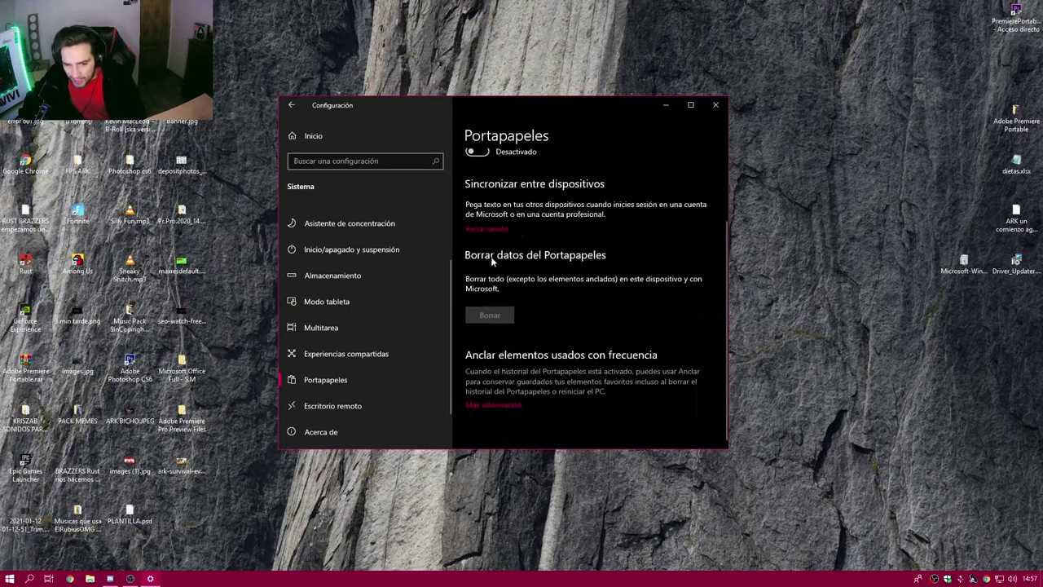
click(326, 408)
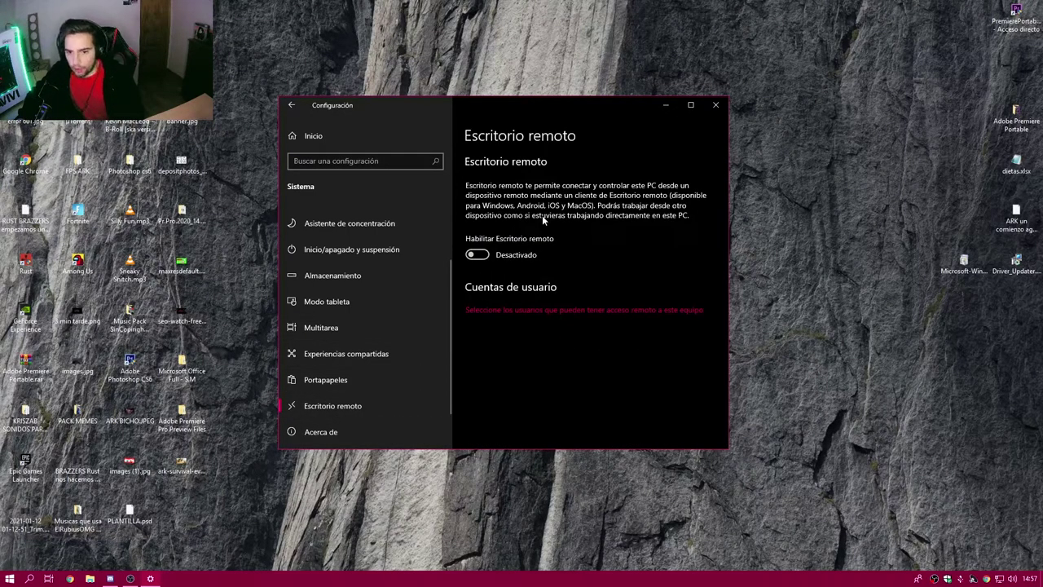
scroll(339, 379, up, 3)
Look through the Bluetooth, Mouse, Escritura and USB pages of the Dispositivos category and return to the settings home
click(291, 105)
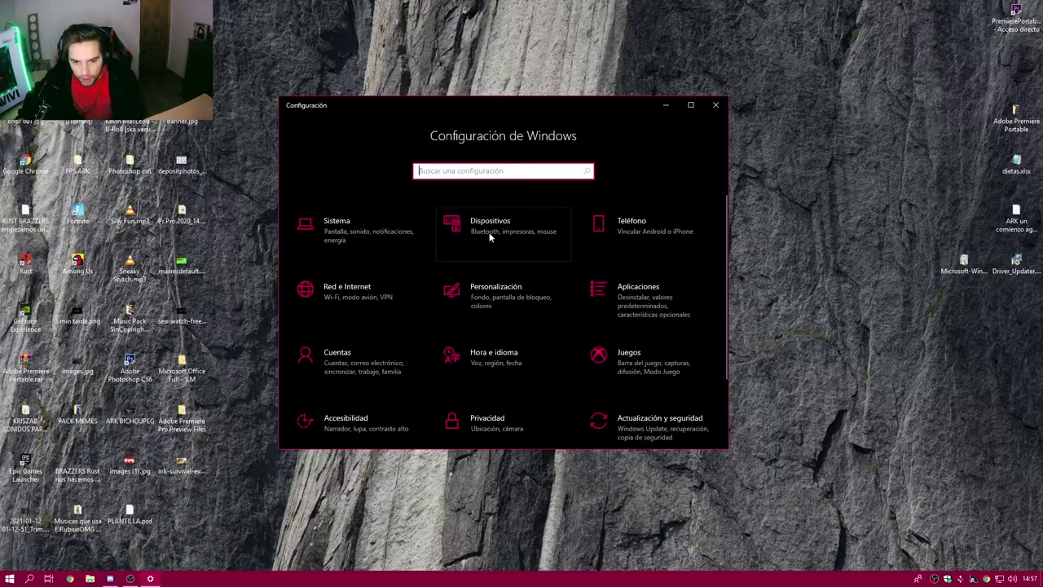
click(489, 236)
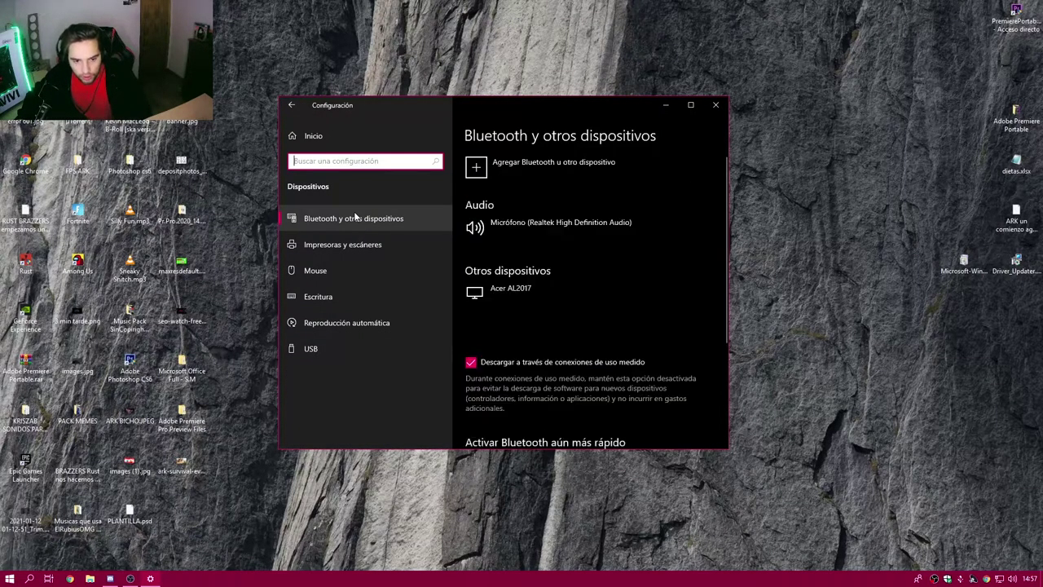
click(356, 267)
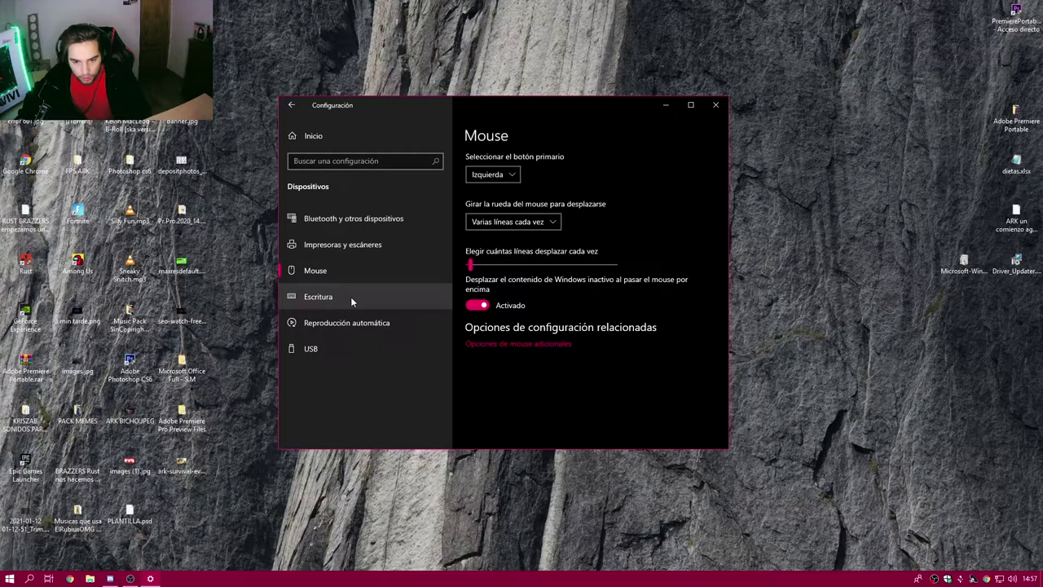
click(350, 298)
click(342, 349)
click(350, 218)
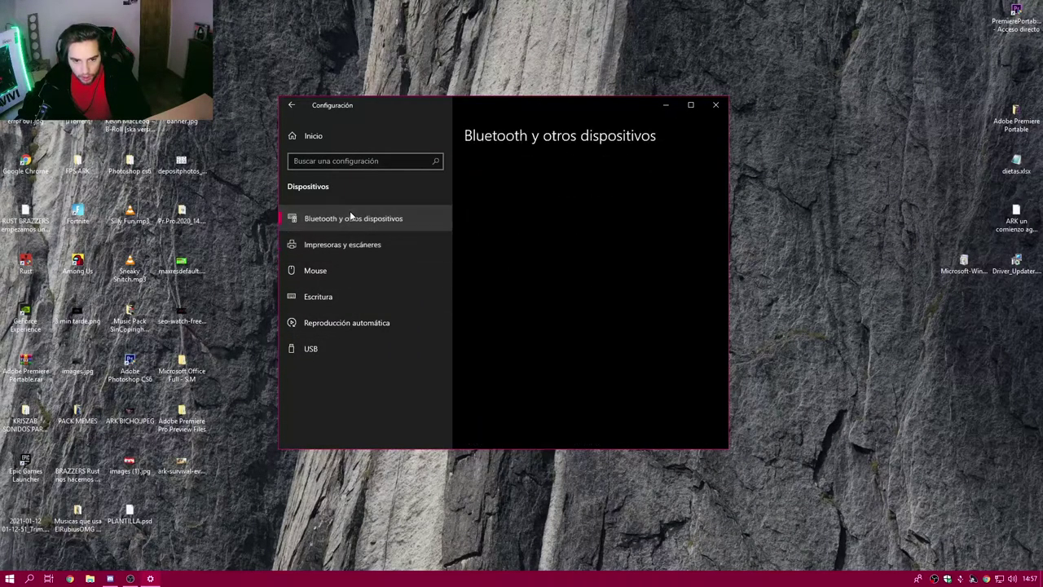
click(291, 106)
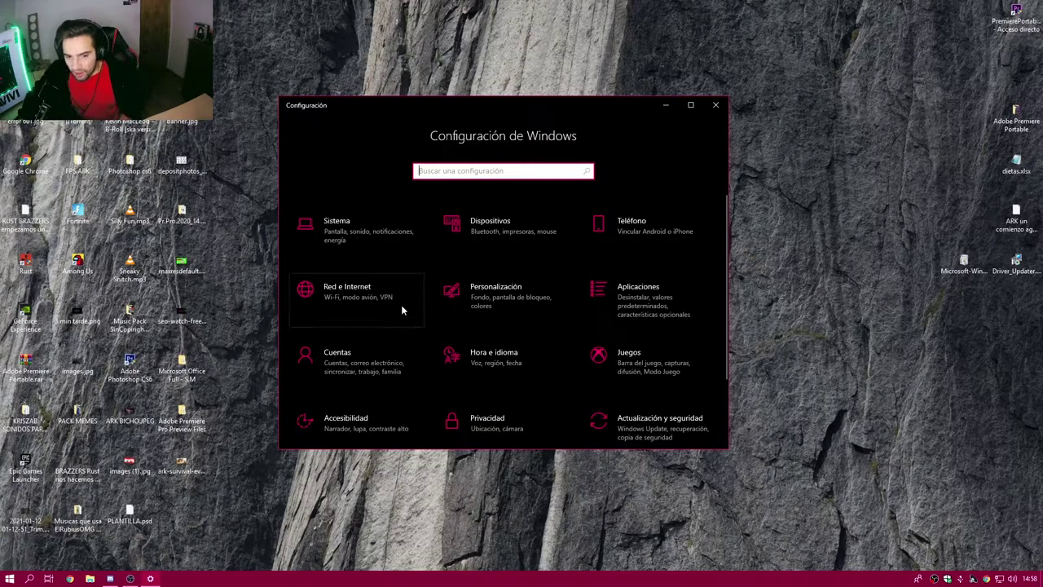
Look over the Fondo settings in the Personalización category and open its Inicio options
click(487, 289)
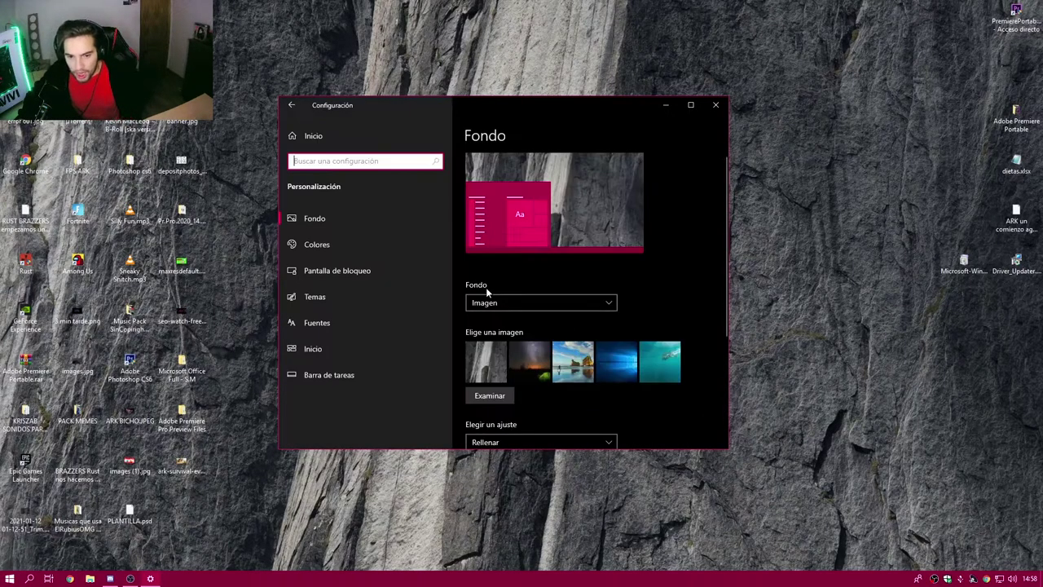
scroll(487, 289, down, 3)
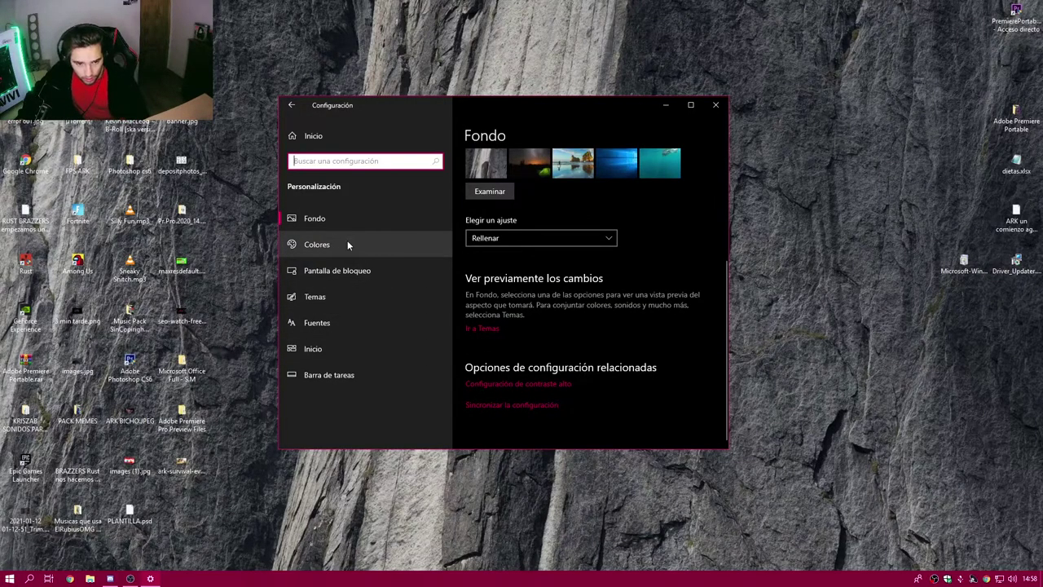
click(337, 354)
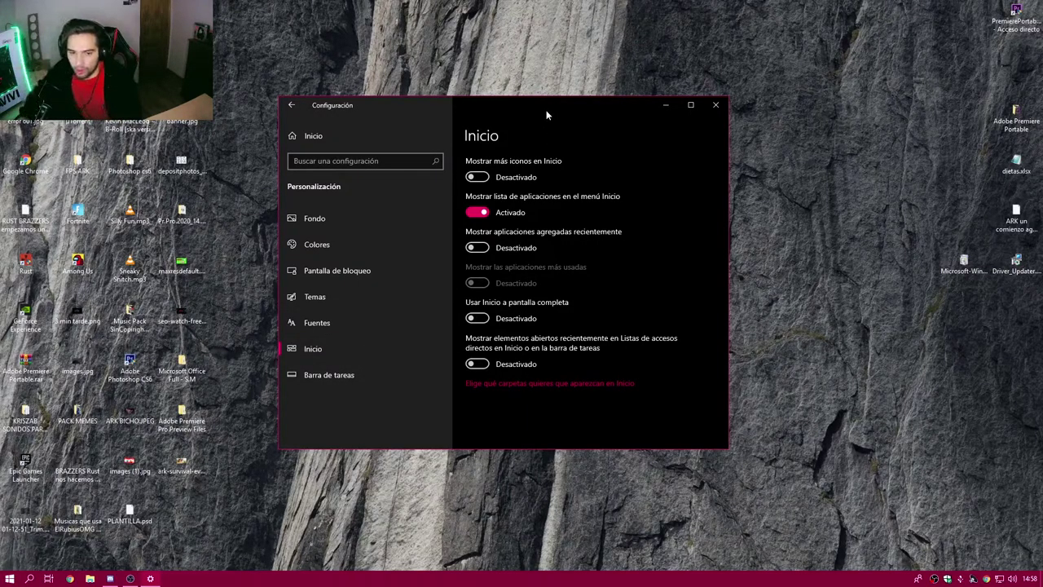
Try the Start menu with the app list hidden and recently added apps enabled, and restore both options
click(488, 213)
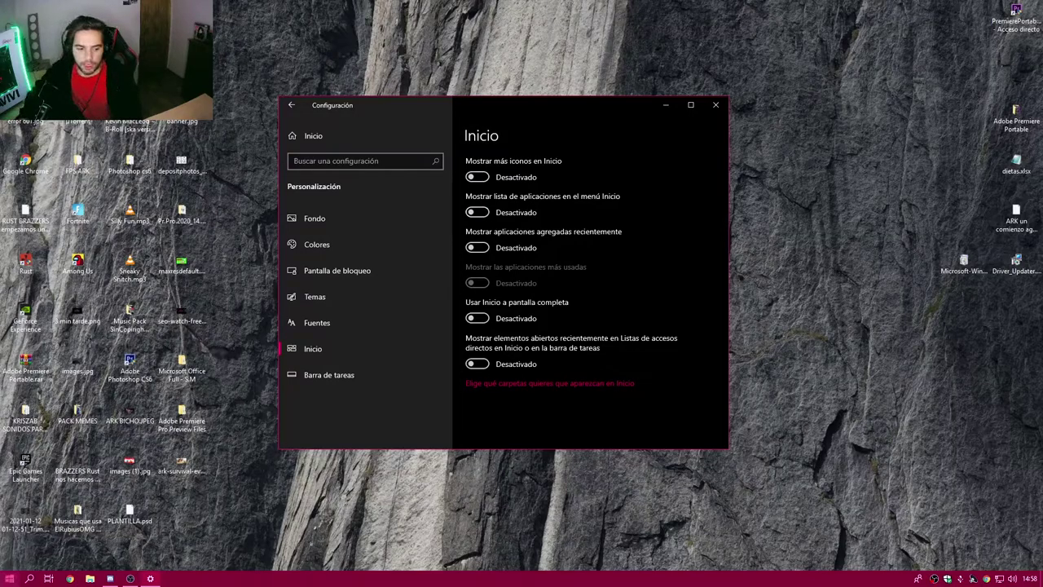
click(9, 578)
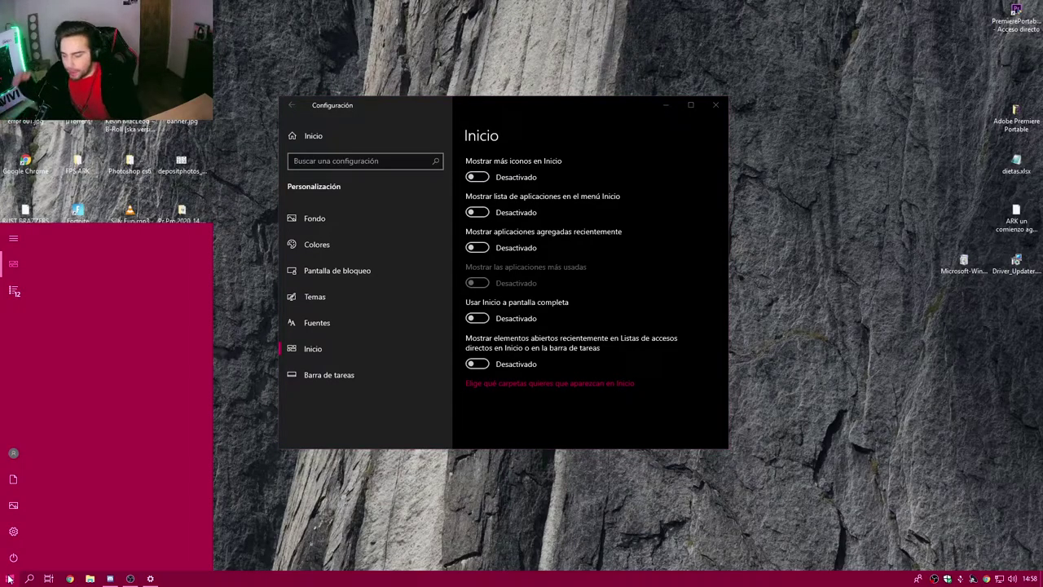
click(479, 249)
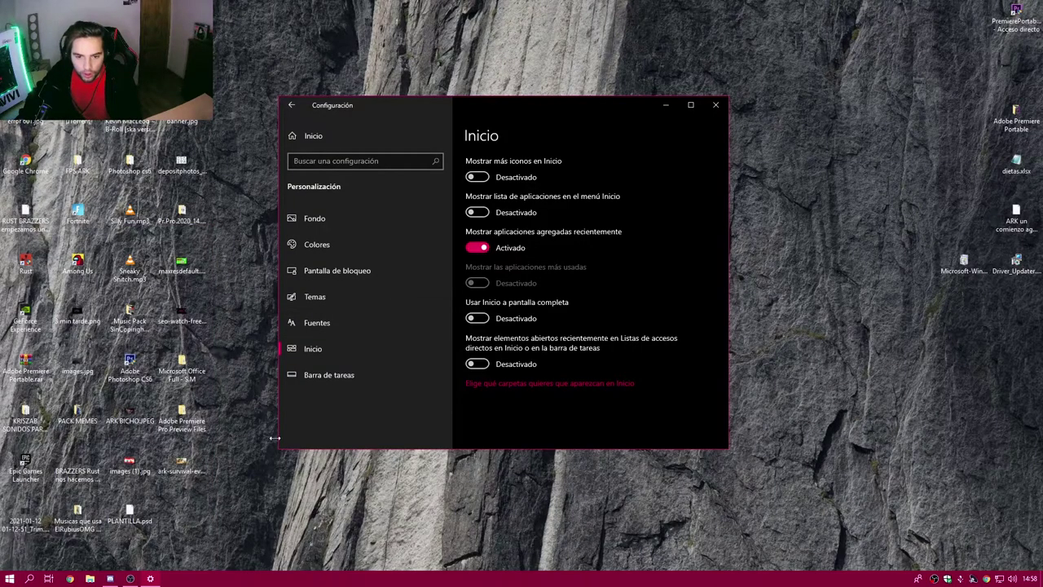
click(9, 579)
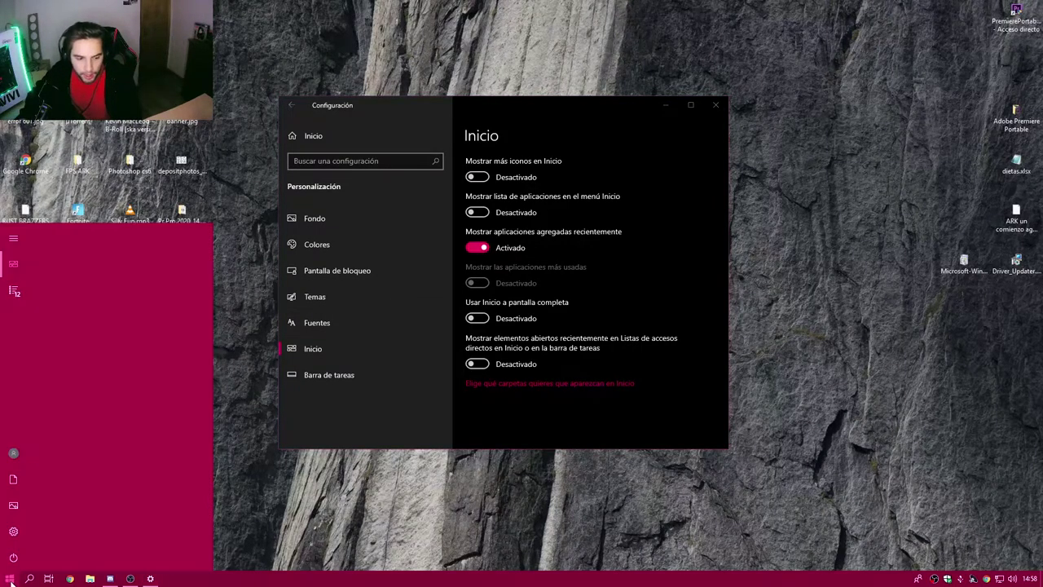
click(479, 249)
click(477, 212)
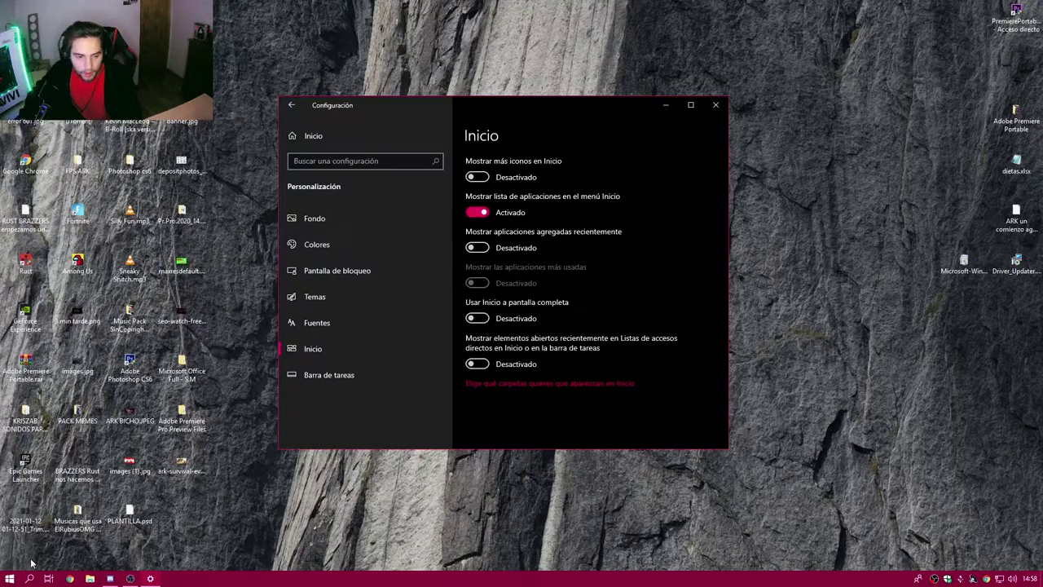
Browse the app list in the Start menu and close it
click(7, 578)
scroll(122, 317, down, 10)
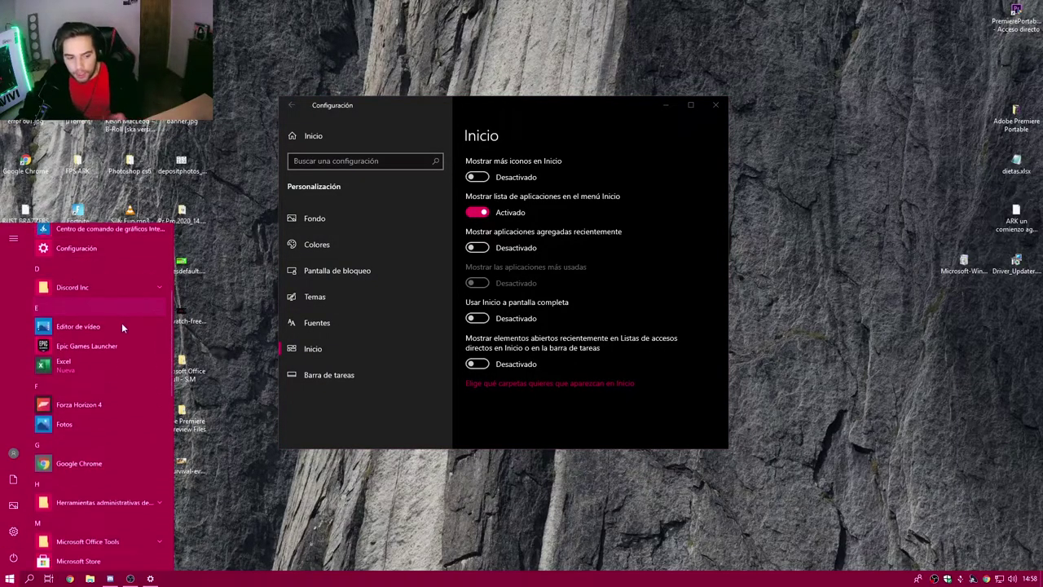
scroll(114, 373, up, 10)
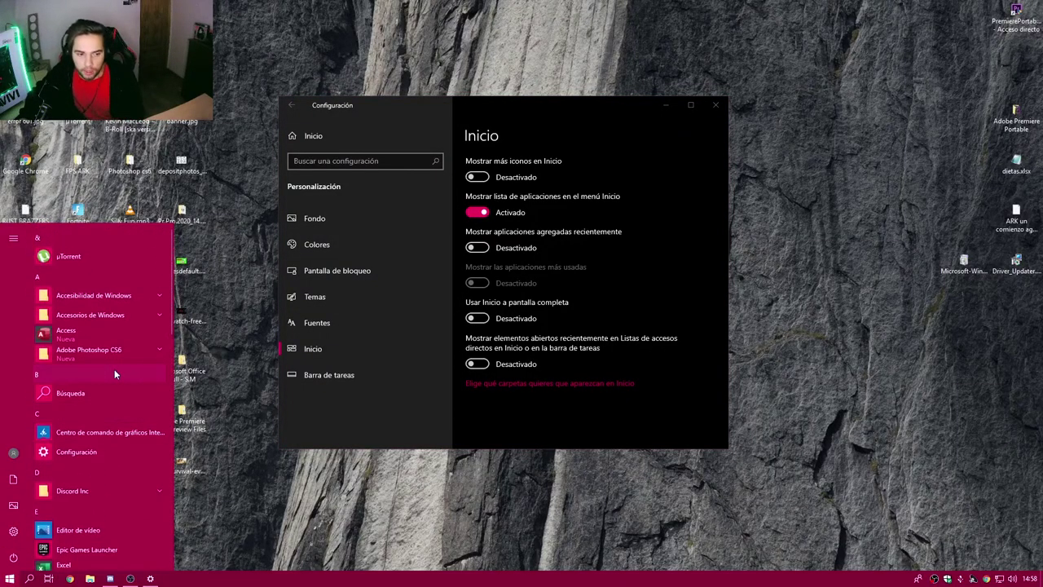
click(681, 249)
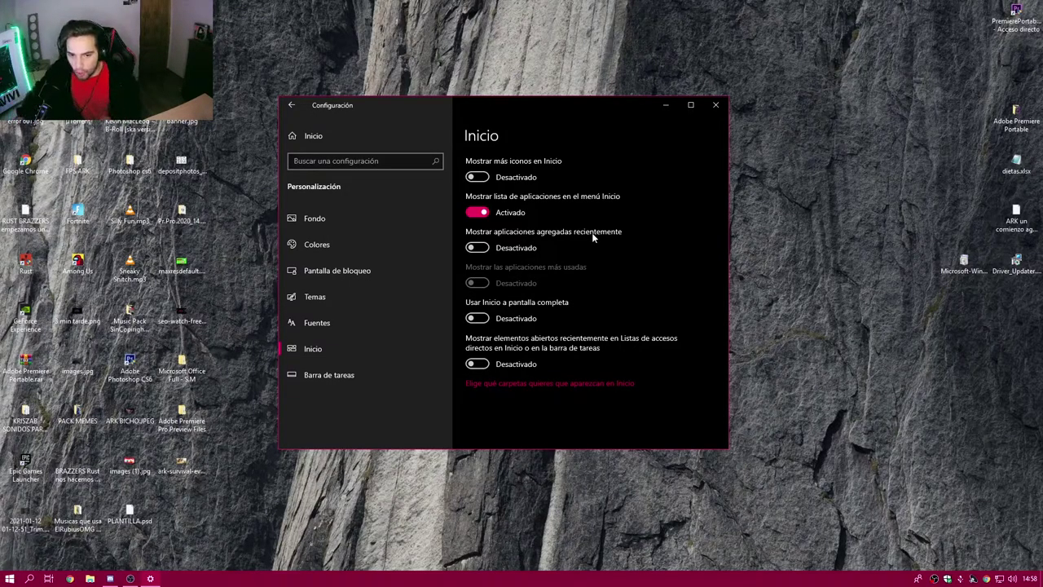
Turn off Mostrar contactos en la barra de tareas in the Barra de tareas settings
click(371, 380)
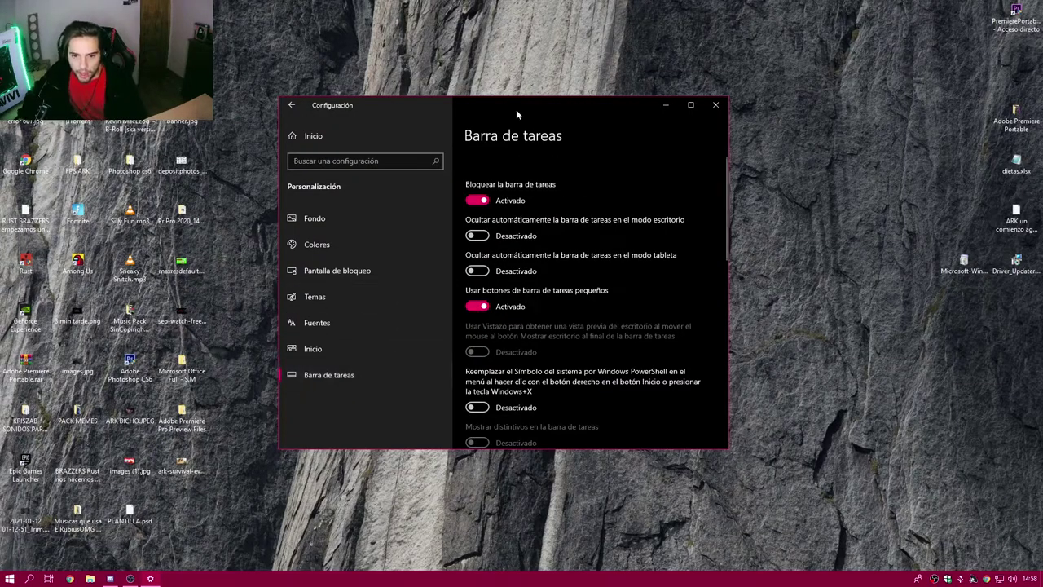
scroll(534, 192, down, 5)
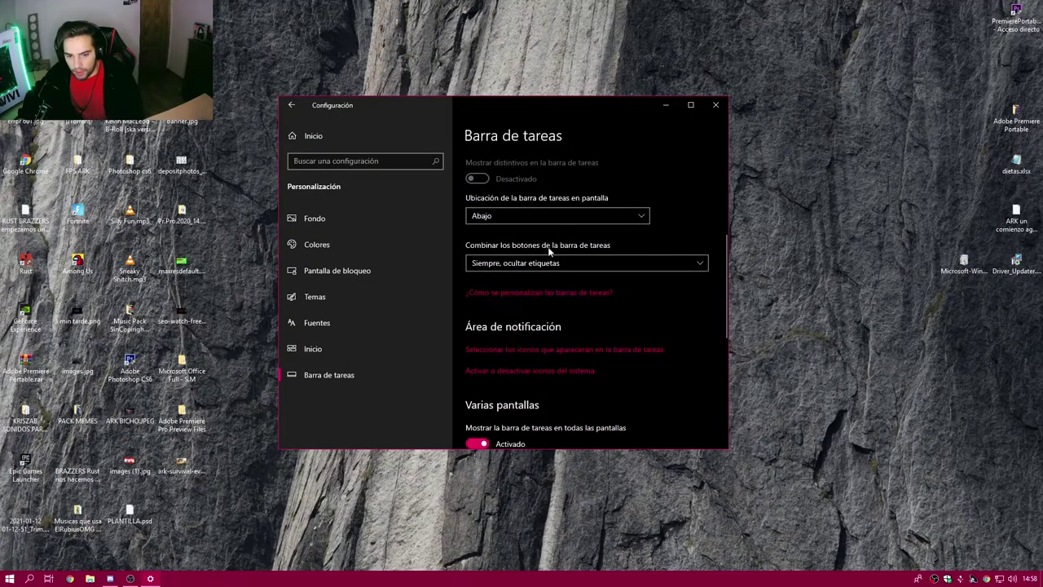
scroll(549, 251, down, 3)
scroll(549, 251, up, 5)
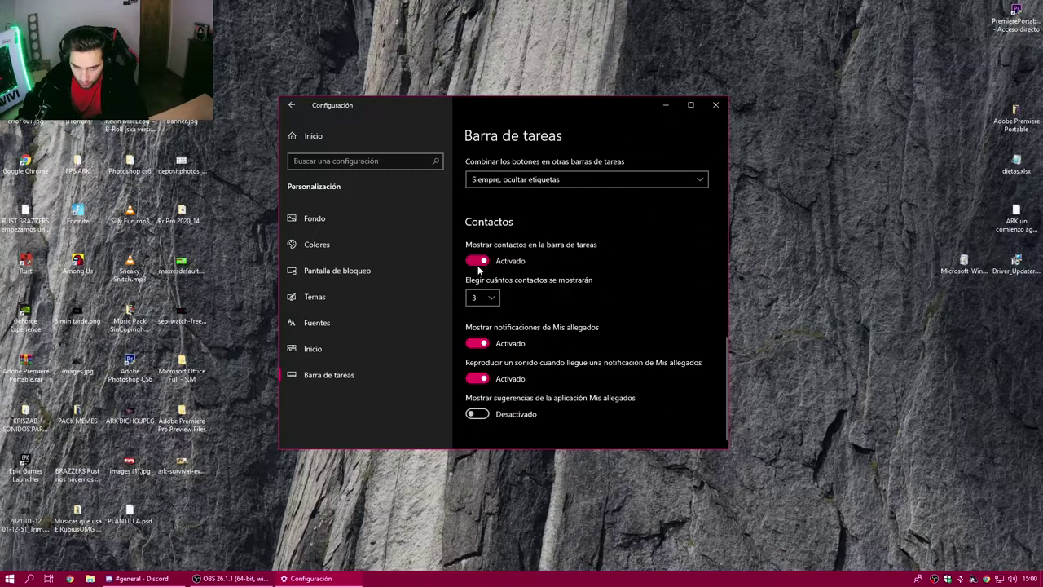
click(478, 261)
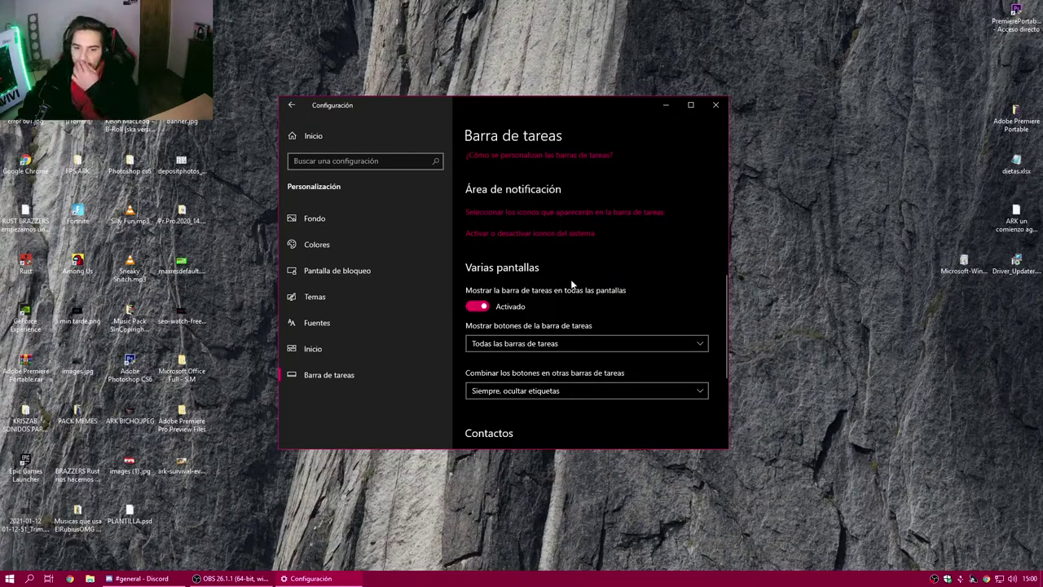
Try the notification area with Mostrar siempre todos los iconos disabled, check the hidden icons, and restore the option
scroll(552, 272, up, 3)
scroll(552, 273, up, 6)
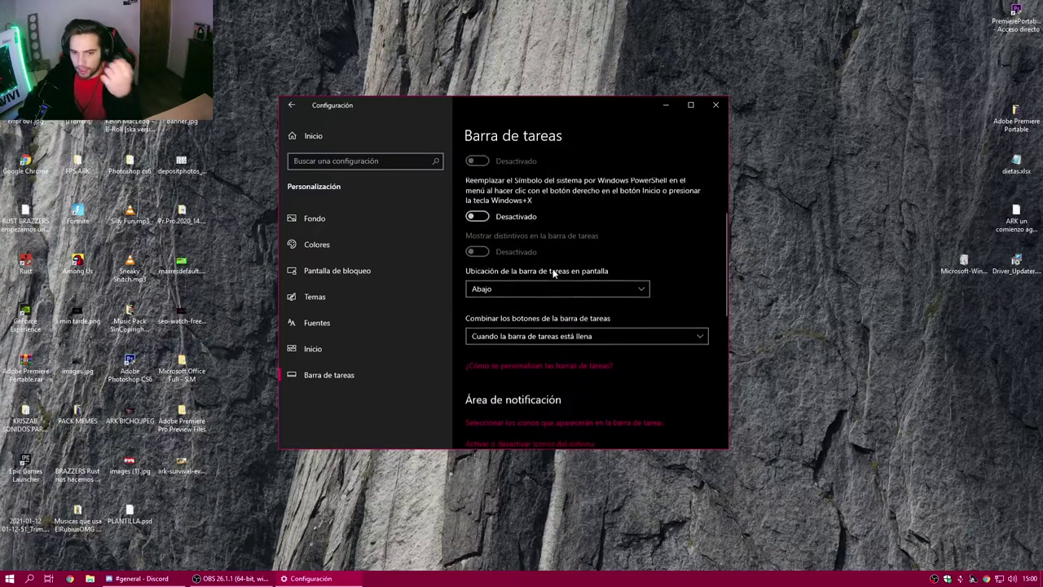
scroll(553, 272, down, 9)
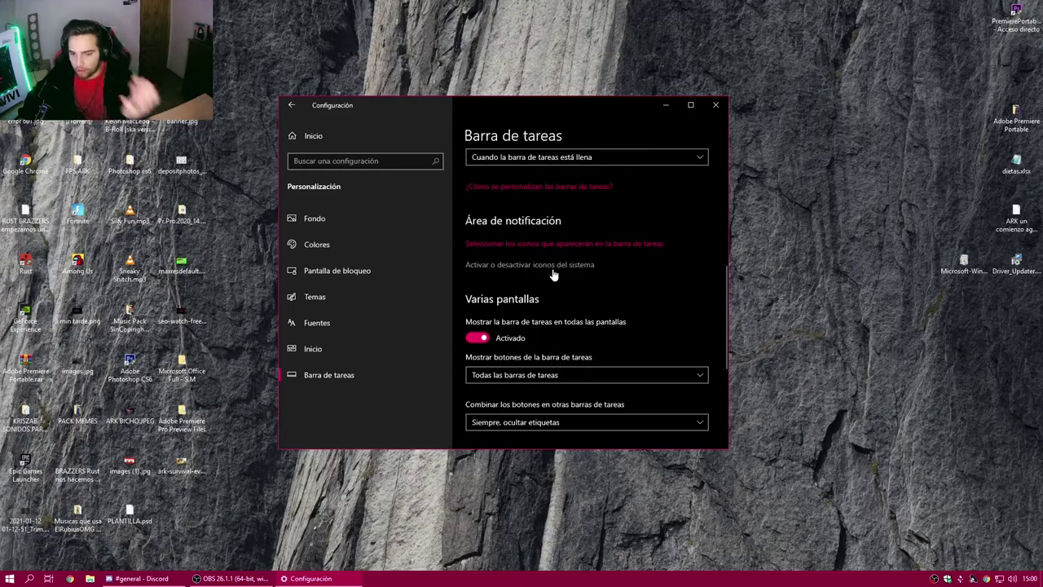
click(481, 253)
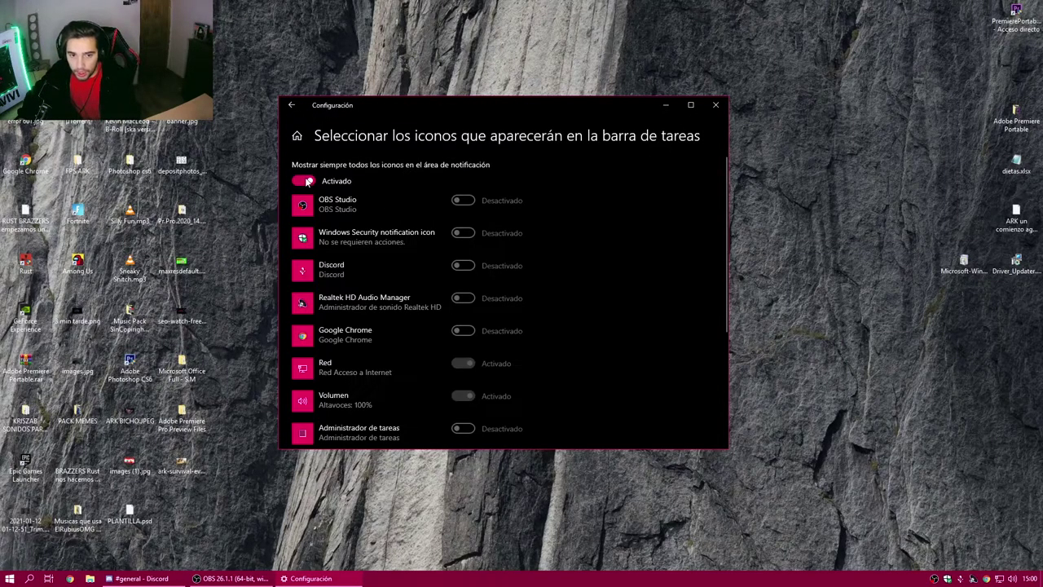
scroll(480, 210, down, 3)
scroll(485, 210, up, 3)
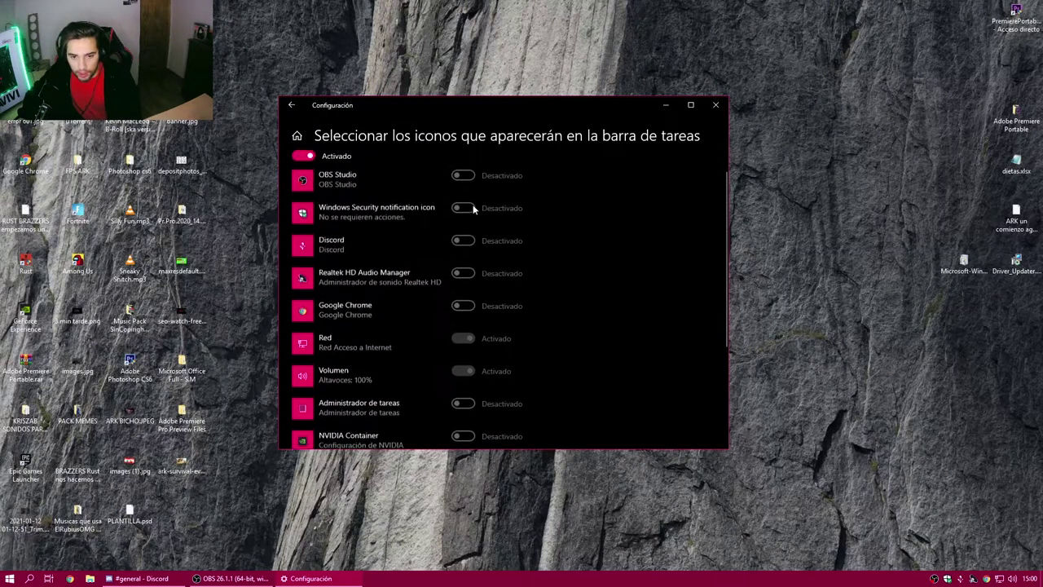
click(304, 181)
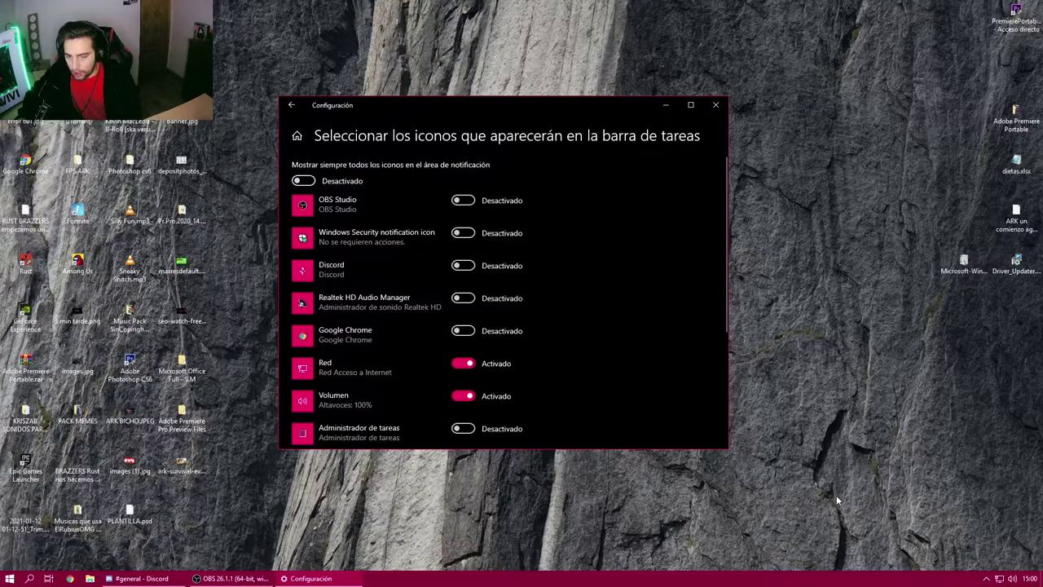
click(986, 578)
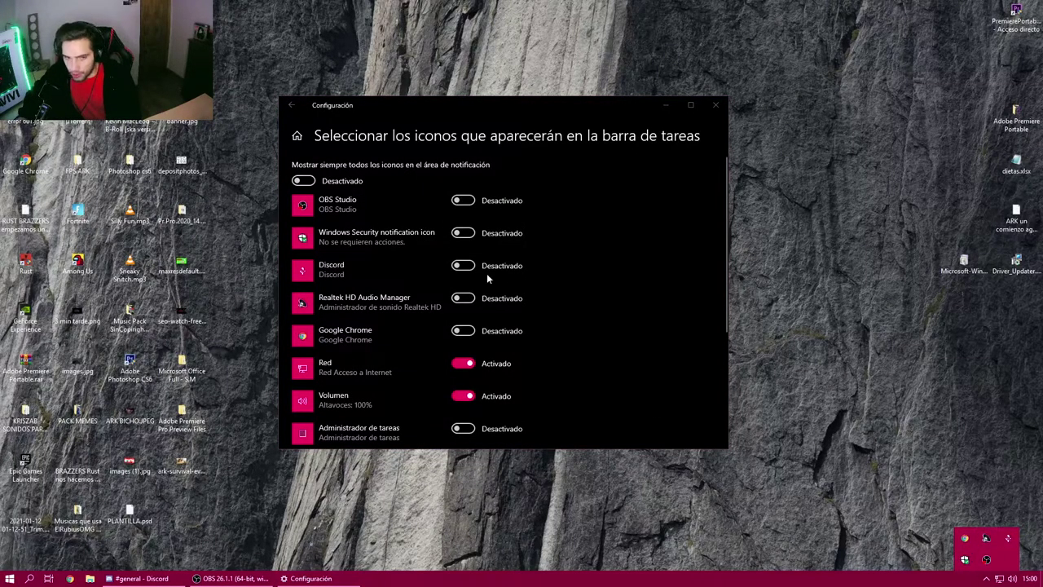
click(304, 181)
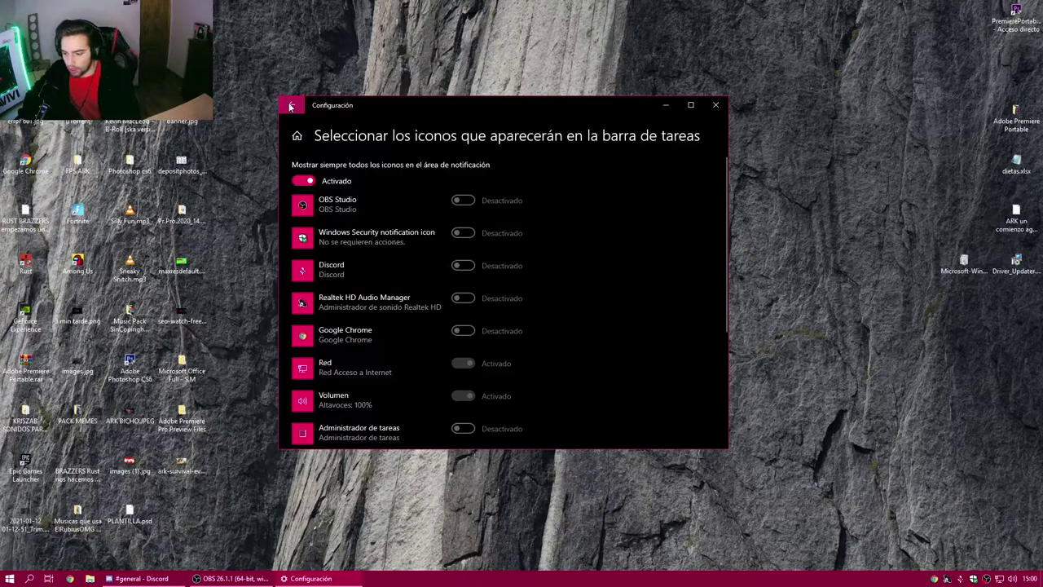
click(291, 104)
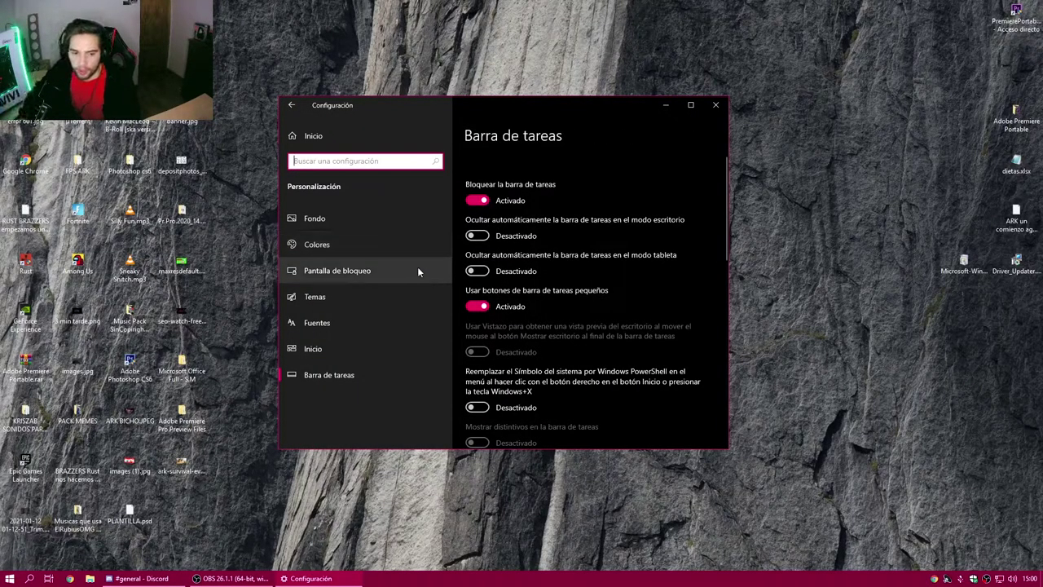
Turn off Empezar a conocerme under Personalización de entrada manuscrita y escritura in the Privacidad category
click(313, 135)
scroll(420, 228, down, 2)
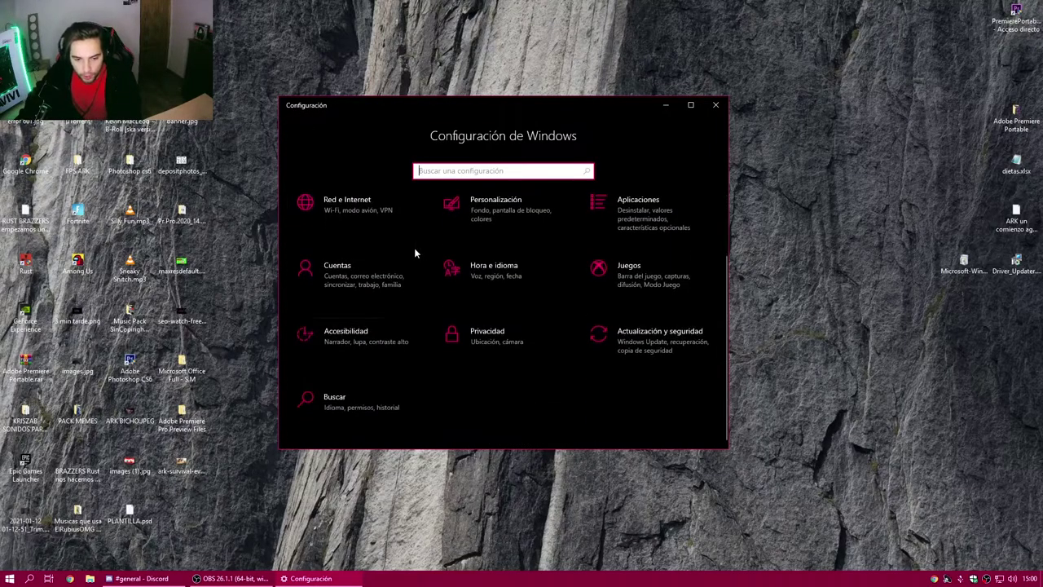
click(499, 342)
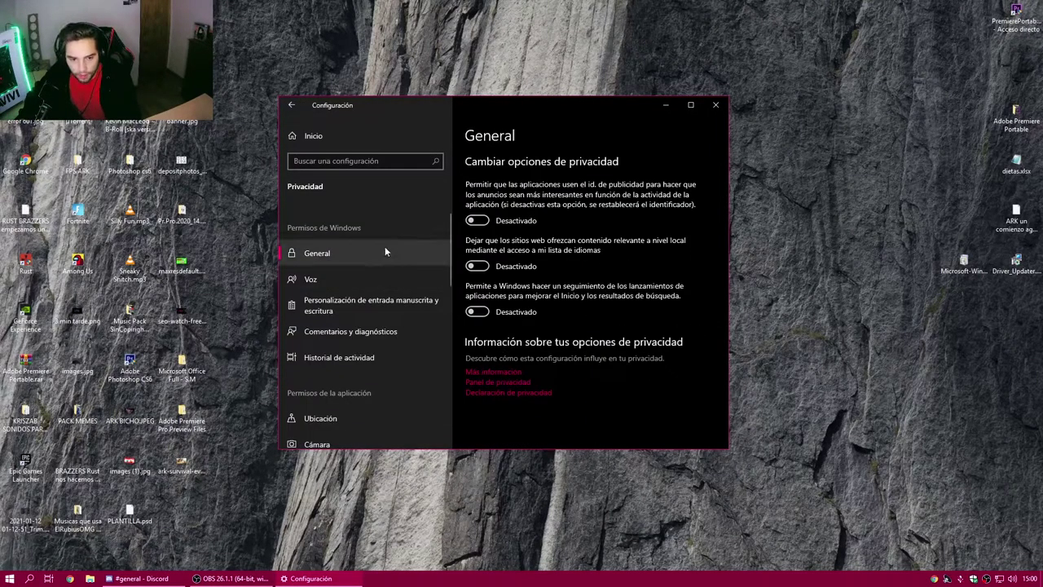
scroll(358, 244, down, 1)
click(344, 243)
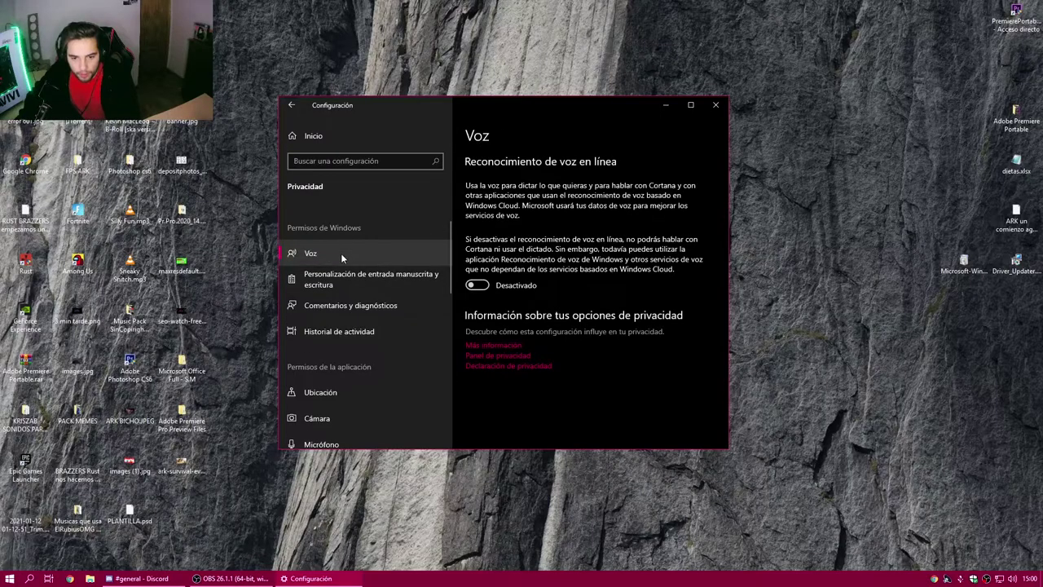
click(342, 281)
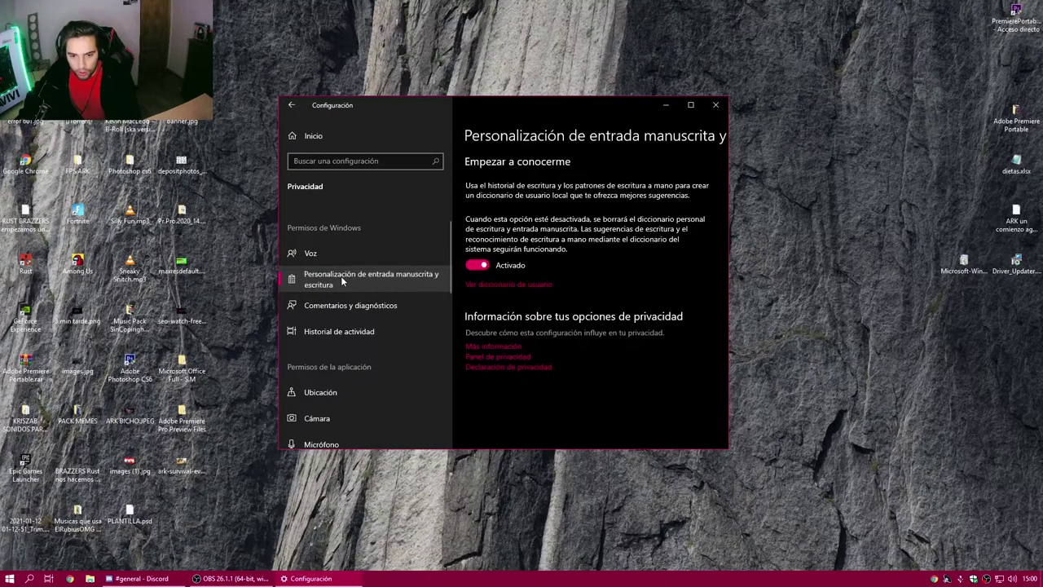
click(476, 267)
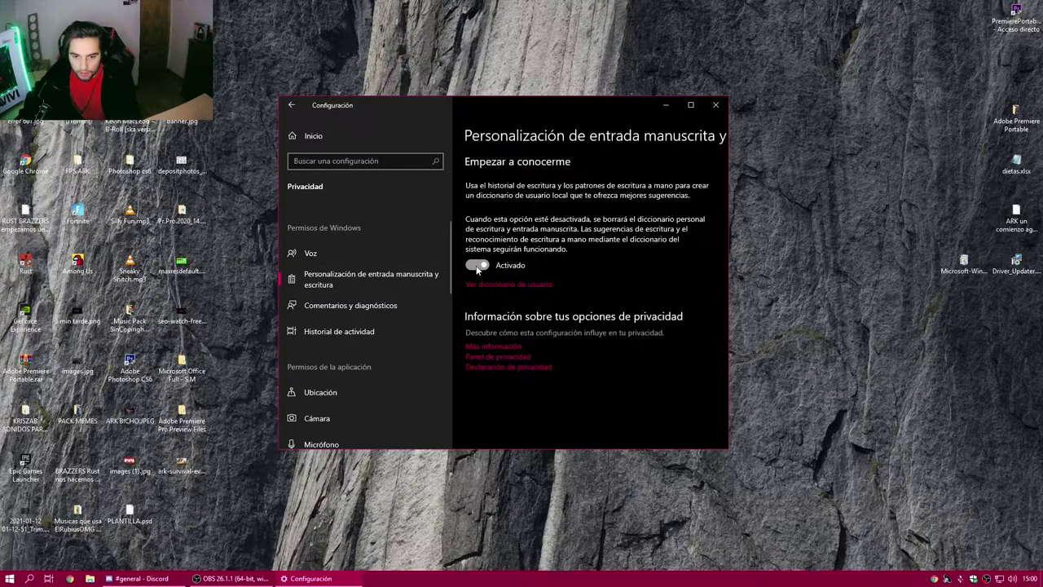
Review the Comentarios y diagnósticos and Historial de actividad privacy pages
click(376, 311)
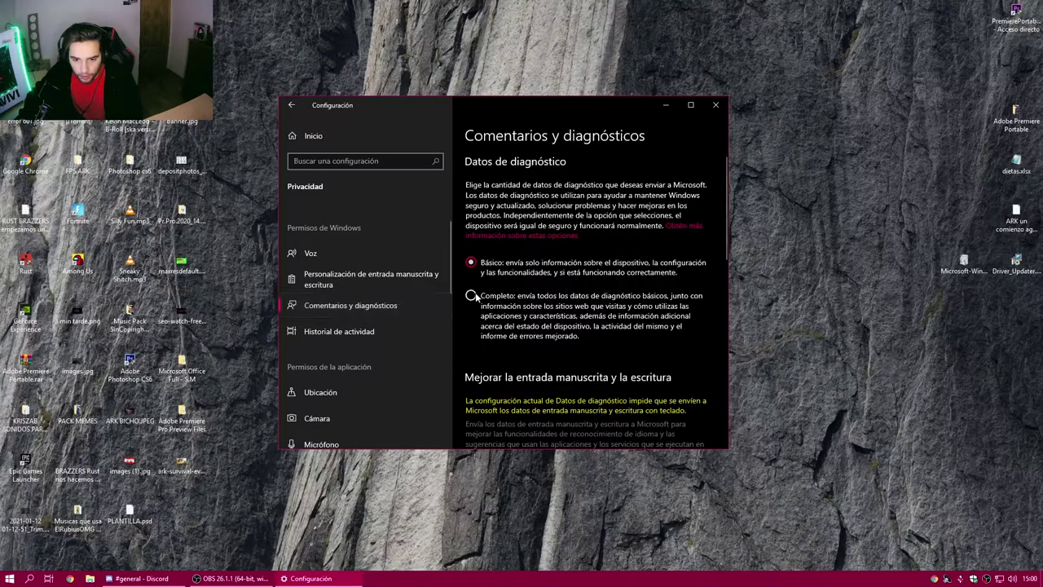
scroll(473, 289, down, 5)
scroll(571, 251, down, 5)
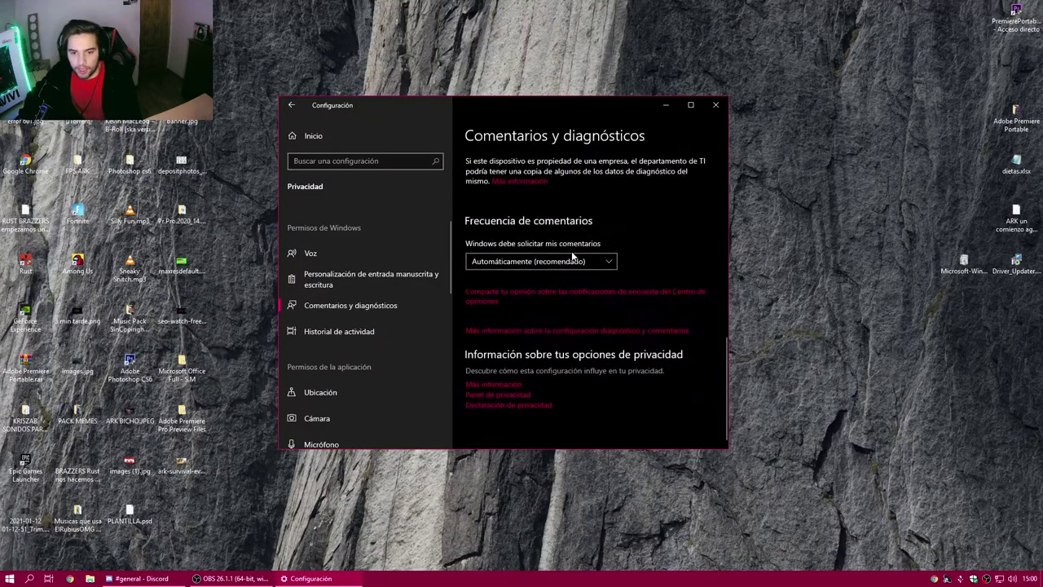
click(352, 330)
scroll(567, 269, down, 5)
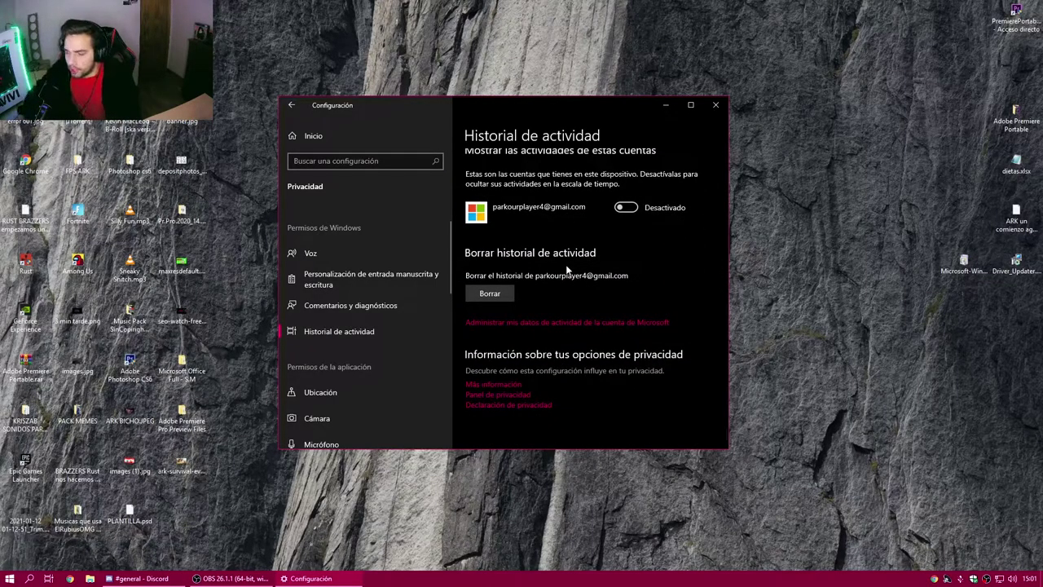
Review the app permissions for Ubicación and Notificaciones
scroll(363, 327, down, 2)
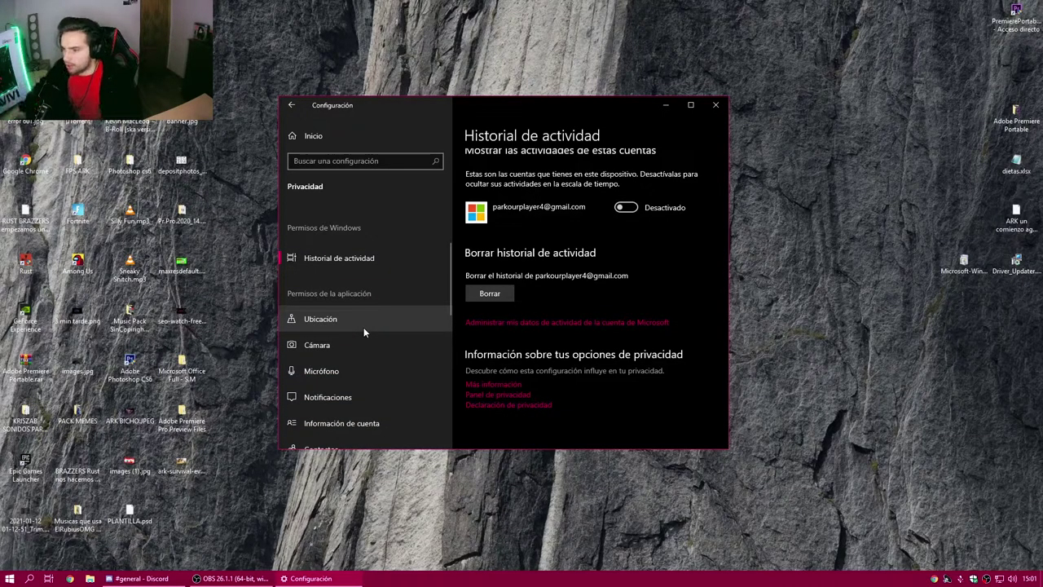
click(364, 327)
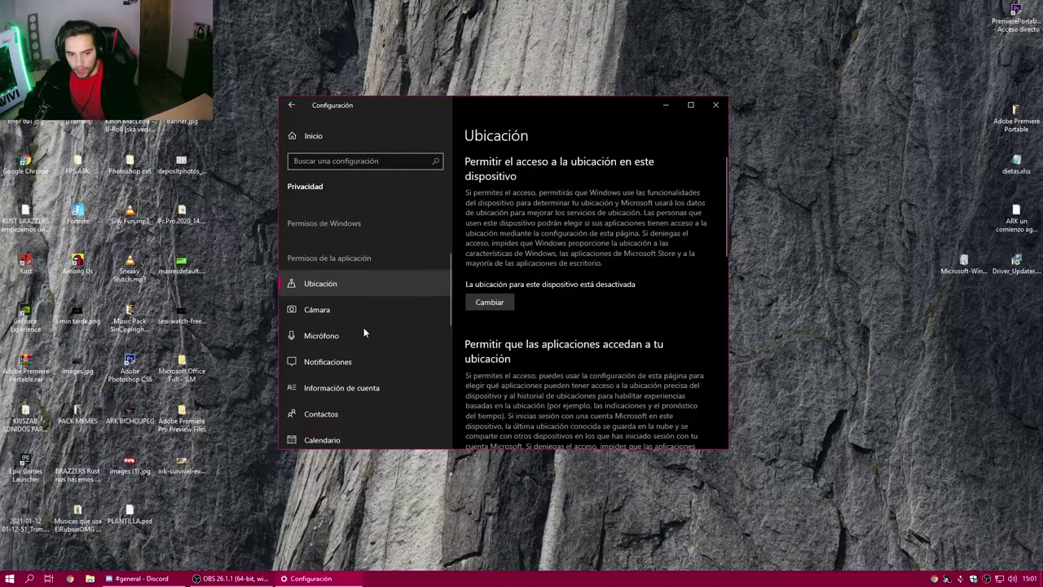
scroll(522, 272, down, 10)
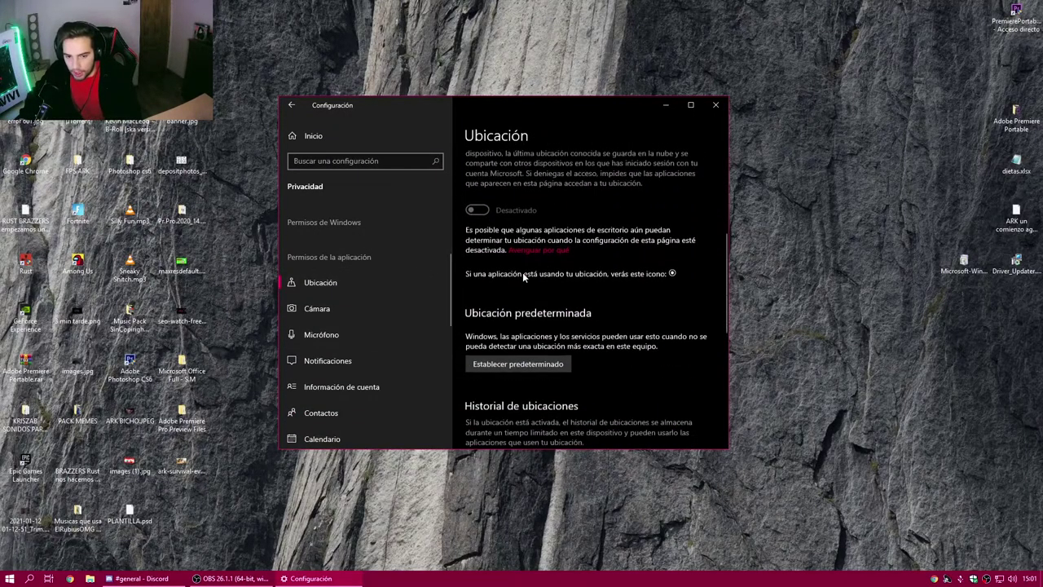
scroll(522, 277, down, 2)
scroll(395, 238, down, 1)
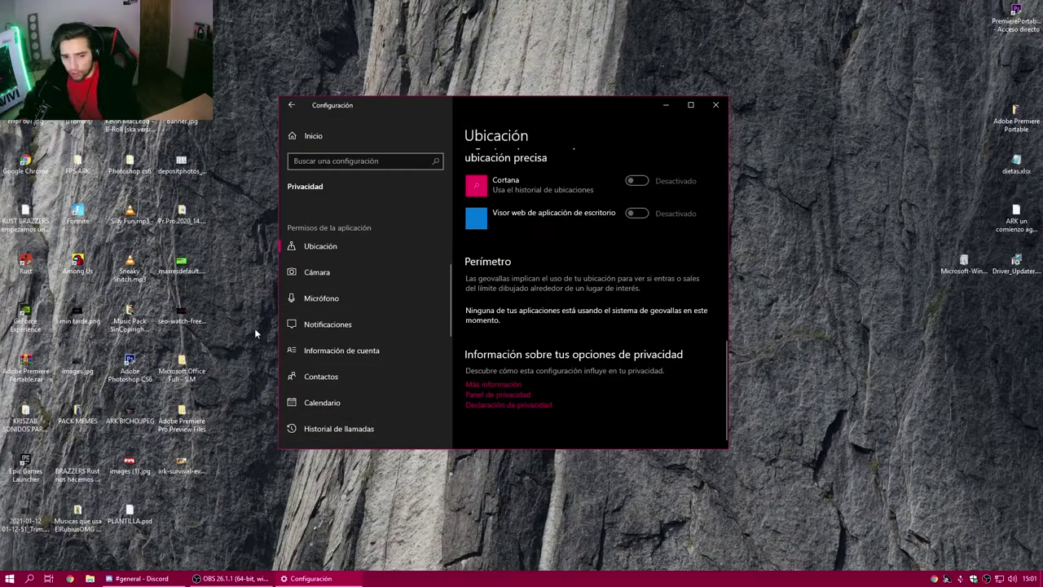
click(346, 325)
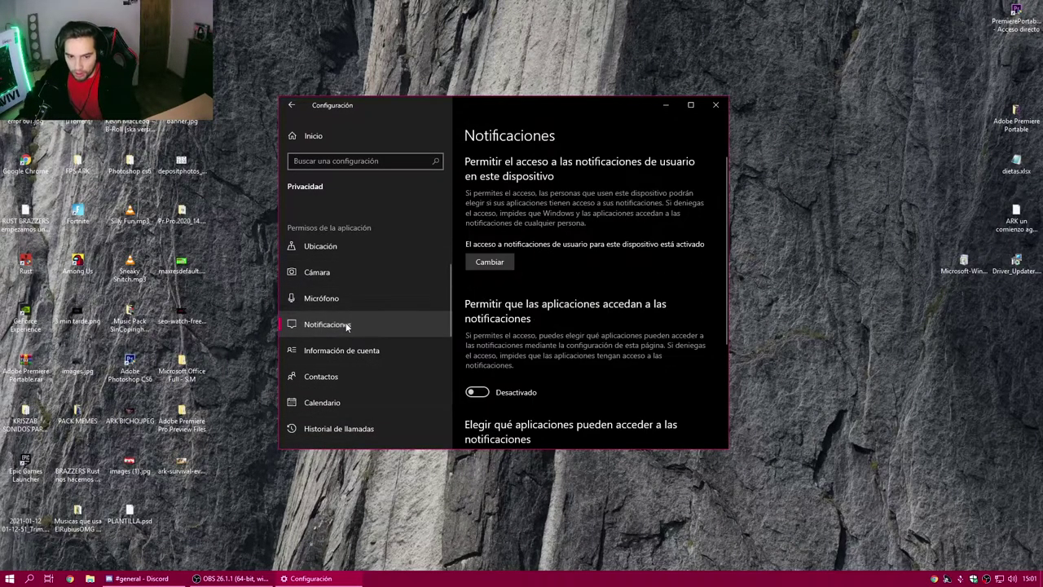
scroll(563, 179, down, 3)
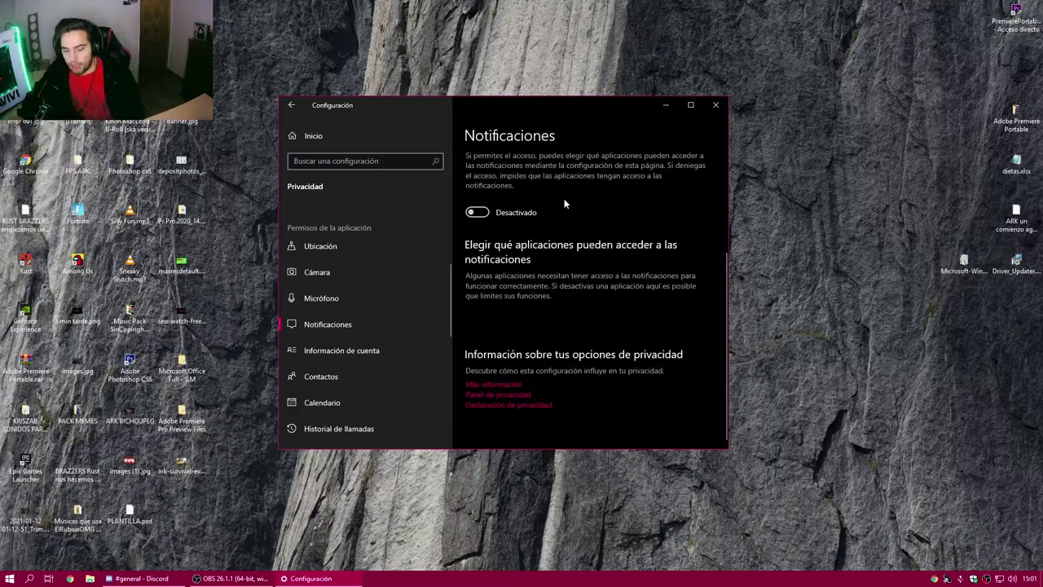
Check the app access settings for Información de cuenta, Contactos, Historial de llamadas and Tareas
click(363, 359)
scroll(602, 258, down, 3)
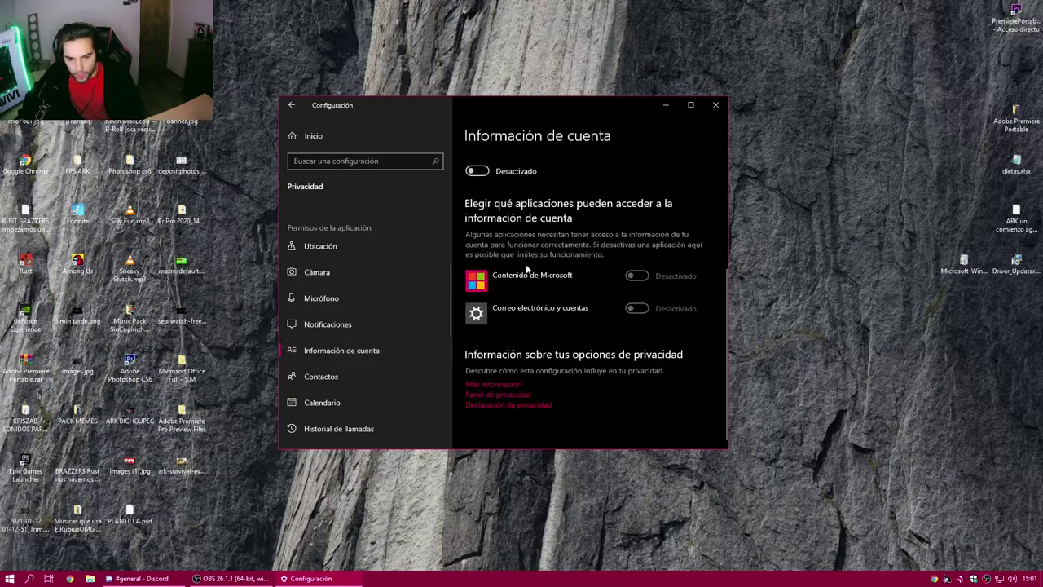
click(342, 399)
click(346, 377)
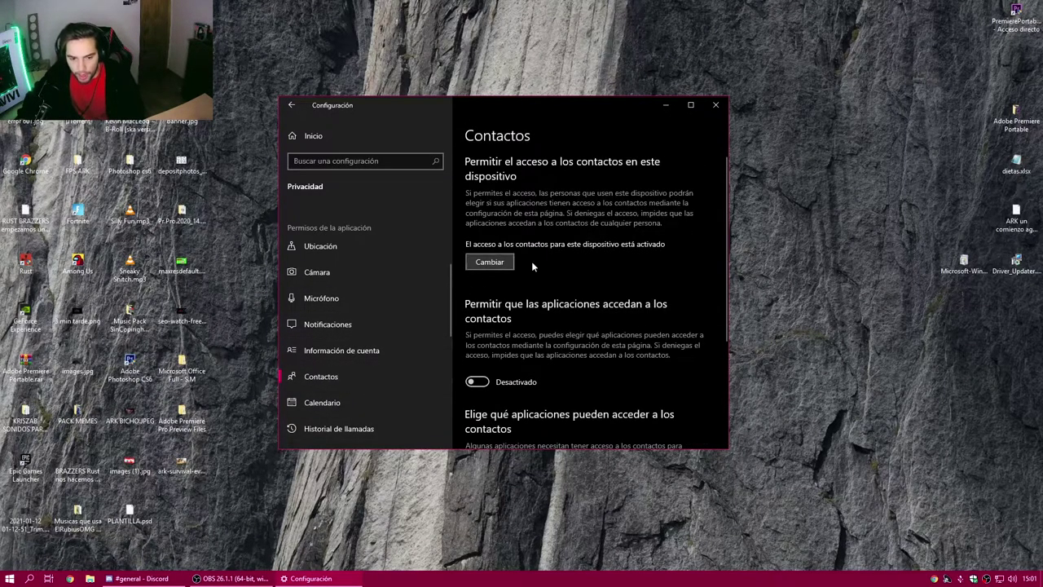
scroll(571, 310, down, 3)
scroll(384, 390, down, 3)
click(343, 285)
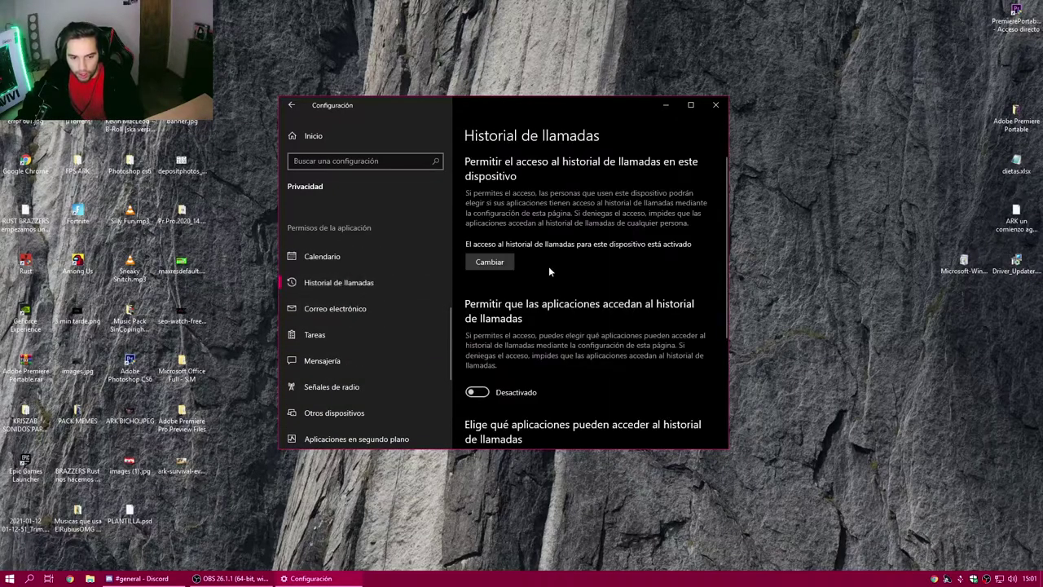
click(358, 335)
scroll(455, 326, down, 3)
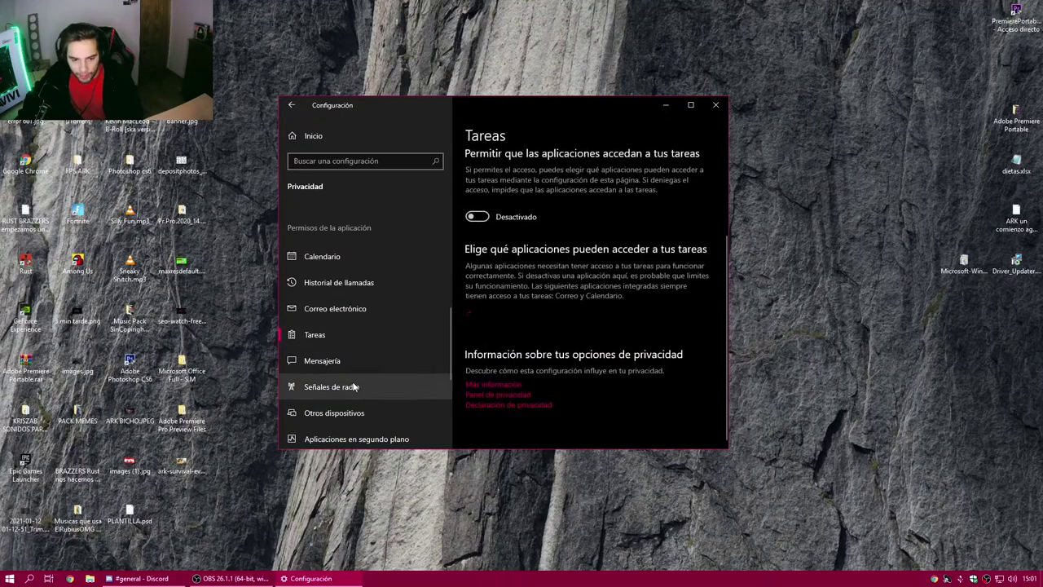
Look through the app permission pages after Tareas, trying one permission switch and restoring it
scroll(374, 375, down, 3)
click(342, 338)
scroll(479, 347, down, 2)
click(478, 349)
click(477, 349)
click(383, 390)
Review the Imágenes page with the app access options for the picture library
scroll(510, 322, down, 4)
click(320, 338)
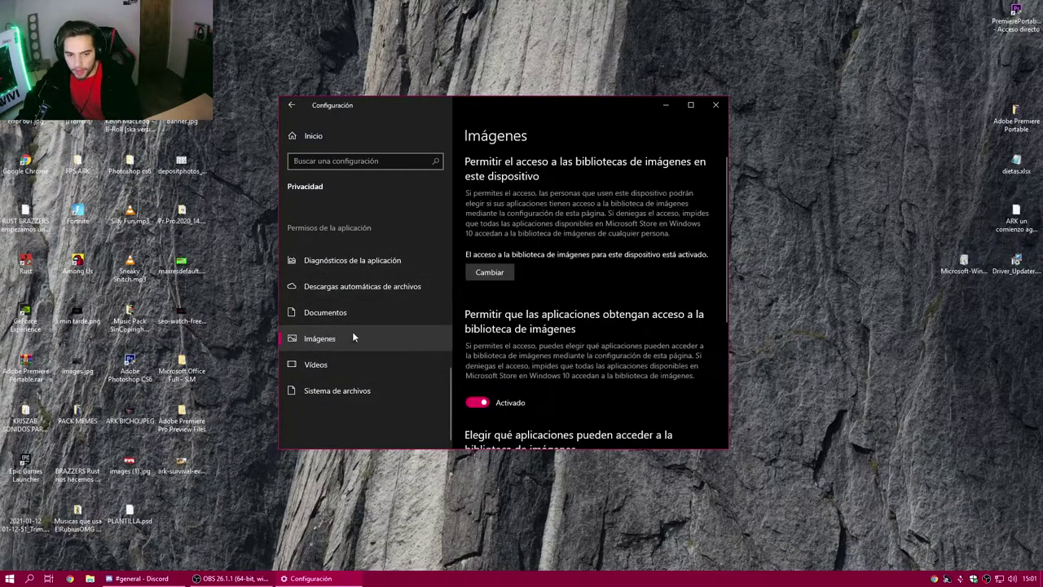
scroll(554, 247, down, 4)
scroll(668, 260, up, 2)
scroll(570, 249, down, 4)
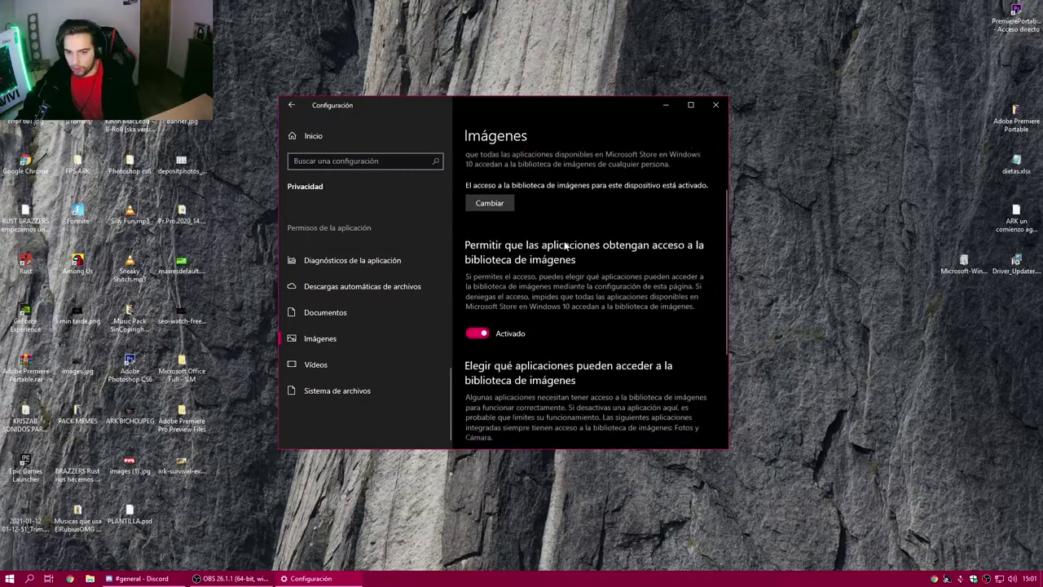
Turn off Cortana's access to the picture library
click(639, 276)
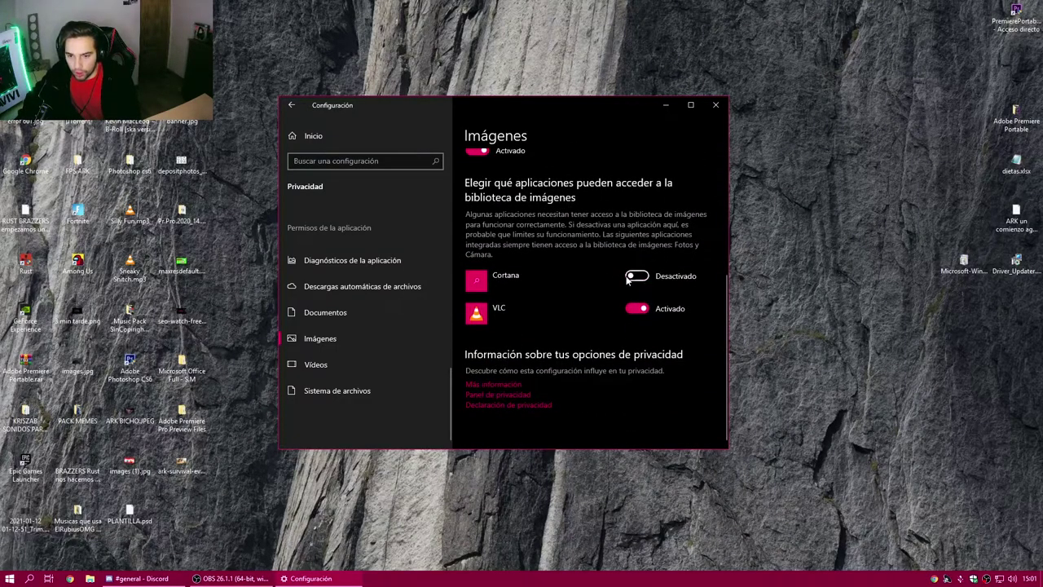
scroll(584, 256, up, 4)
scroll(583, 254, up, 2)
scroll(583, 251, down, 6)
scroll(587, 350, up, 1)
scroll(359, 342, up, 2)
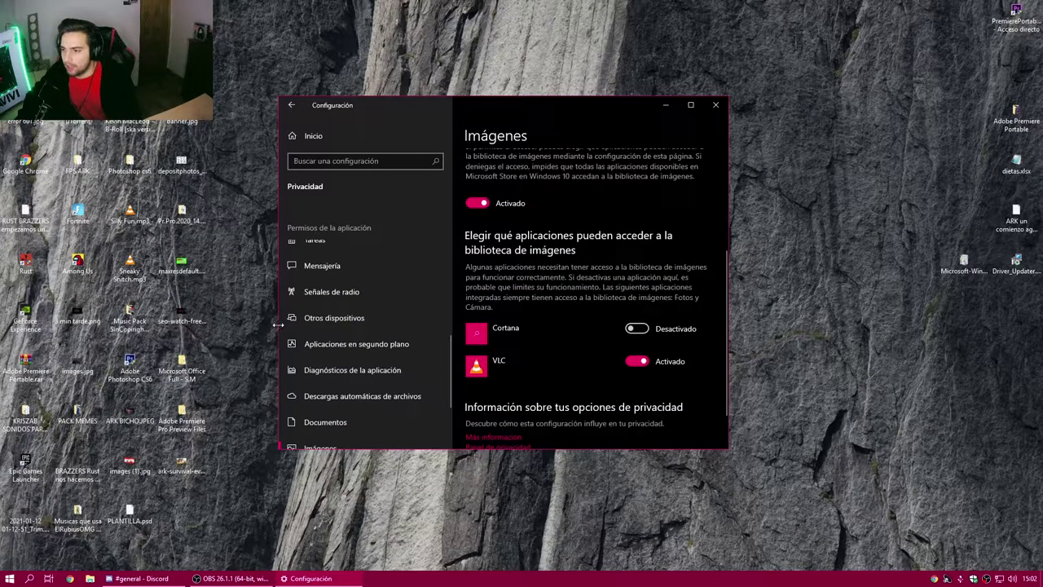
Turn off app control of the device's radio signals on the Señales de radio page
click(348, 291)
scroll(609, 237, down, 5)
click(482, 213)
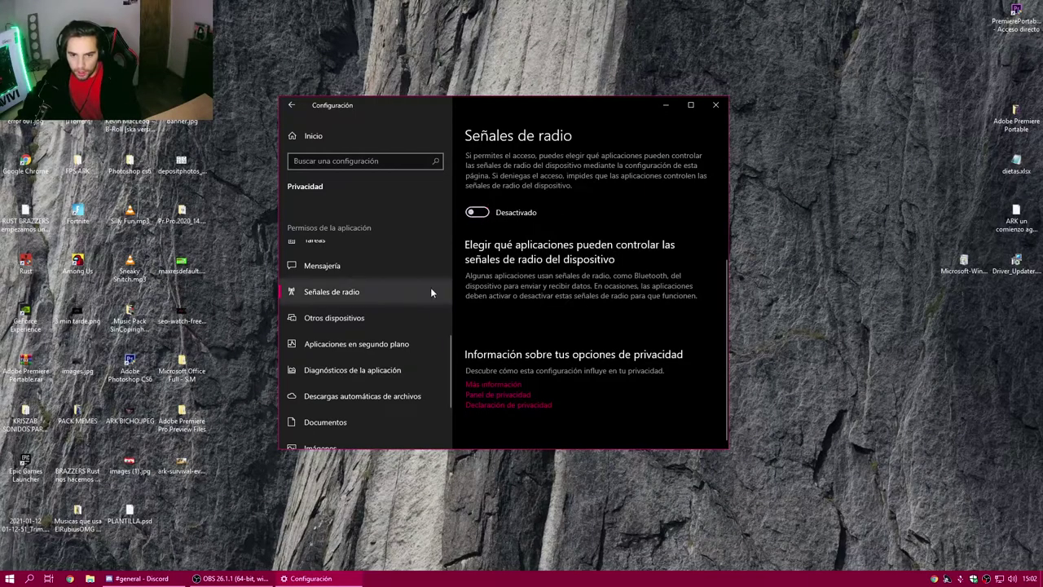
Review the Otros dispositivos page and other app permission pages in the privacy settings
click(358, 317)
scroll(514, 244, down, 1)
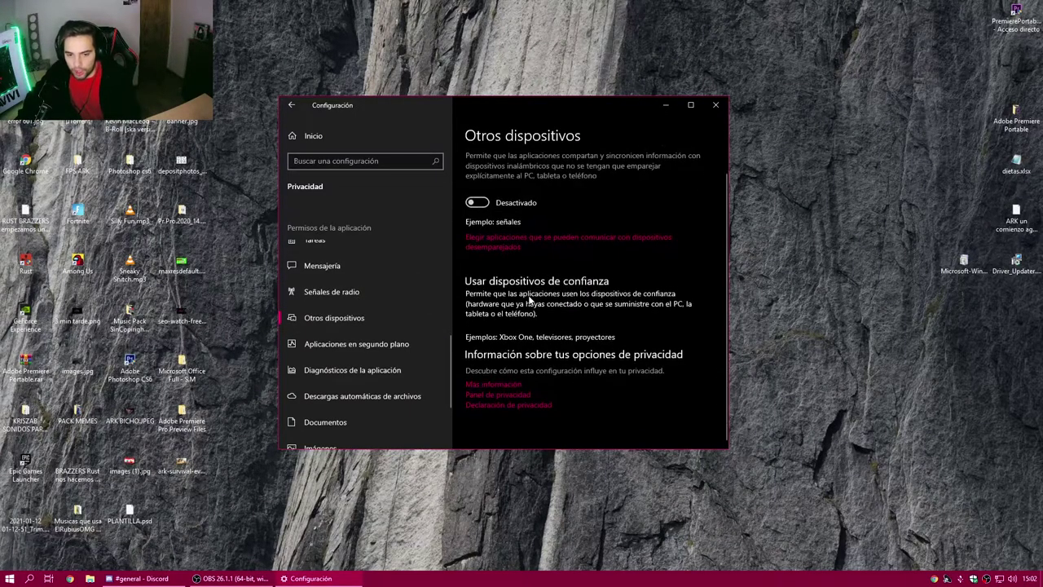
scroll(357, 280, up, 3)
click(361, 309)
click(366, 286)
scroll(570, 280, down, 3)
Review the Juegos settings, covering Barra de juego, Redes Xbox, Modo de juego and Capturas
key(super+i)
scroll(629, 277, down, 2)
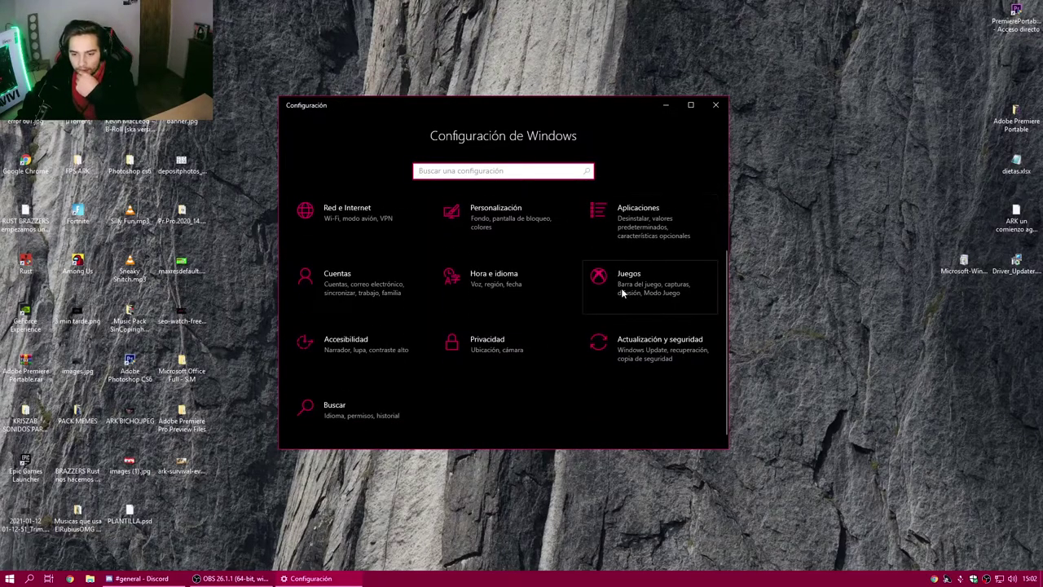
click(622, 288)
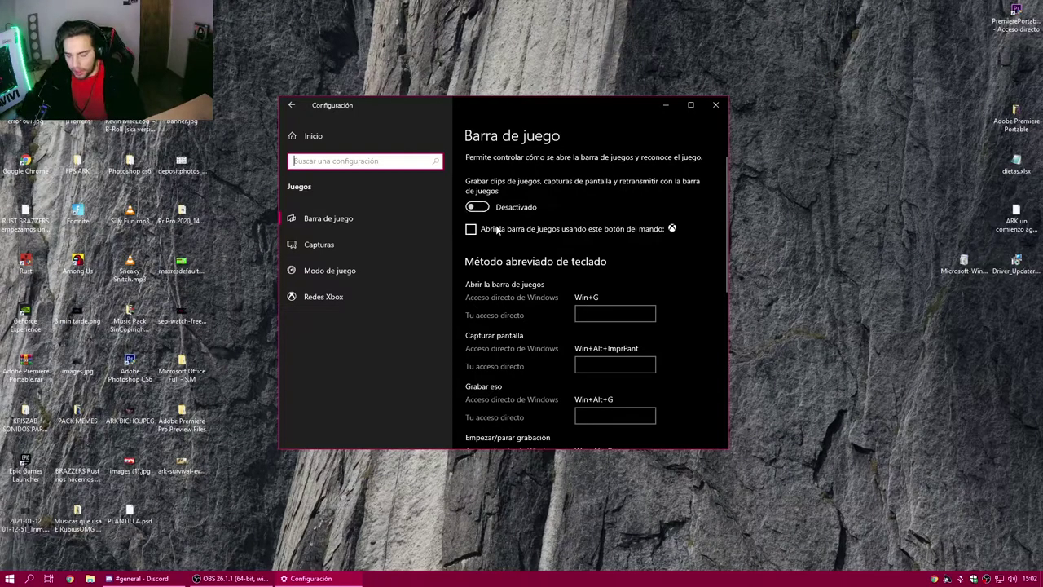
click(397, 298)
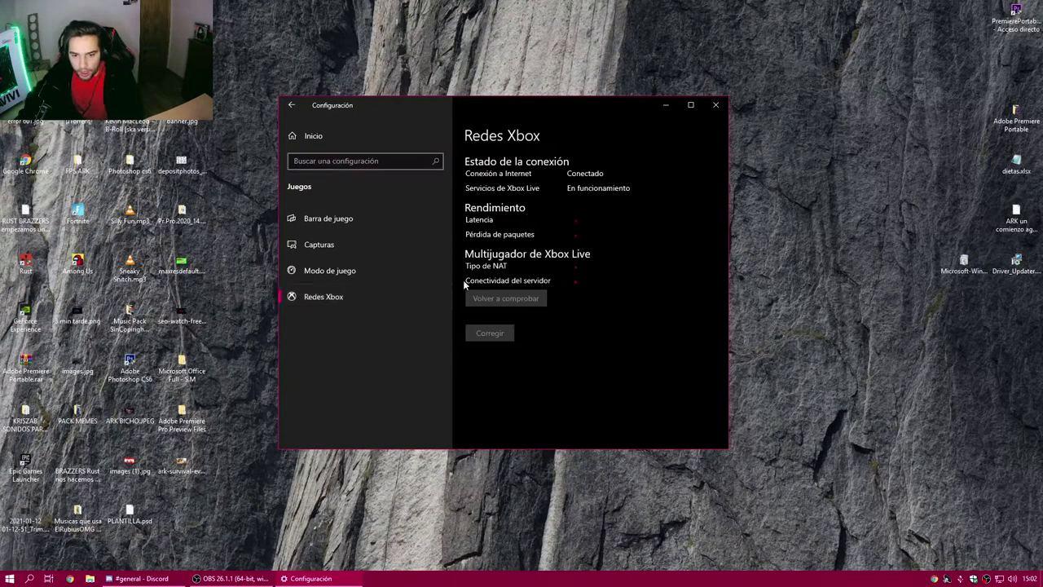
click(355, 272)
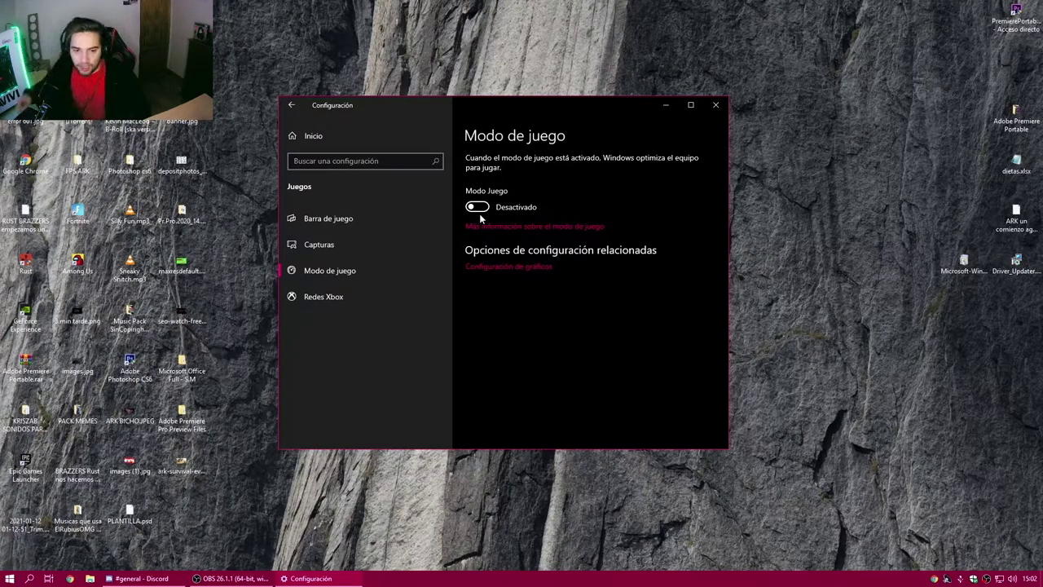
click(376, 254)
scroll(642, 237, down, 5)
scroll(643, 238, up, 3)
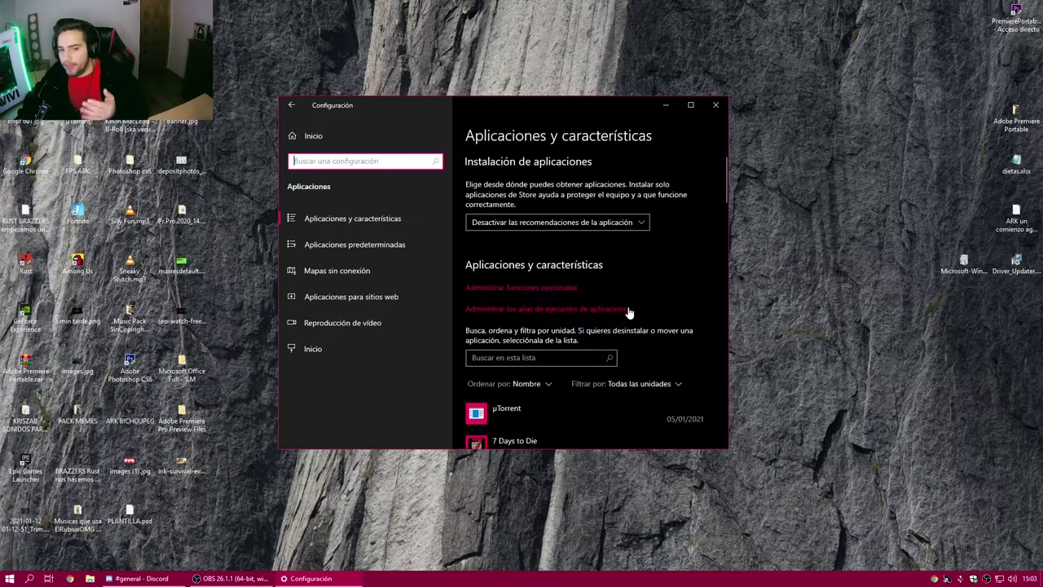
Examine the list of installed programs under Aplicaciones y características for software that is not needed
scroll(538, 261, down, 2)
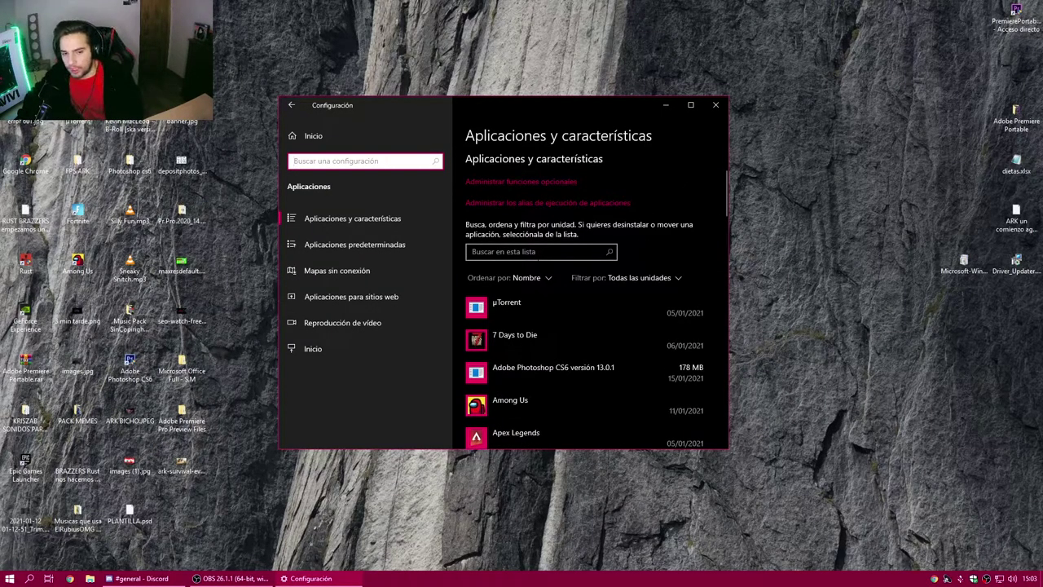
scroll(536, 261, down, 10)
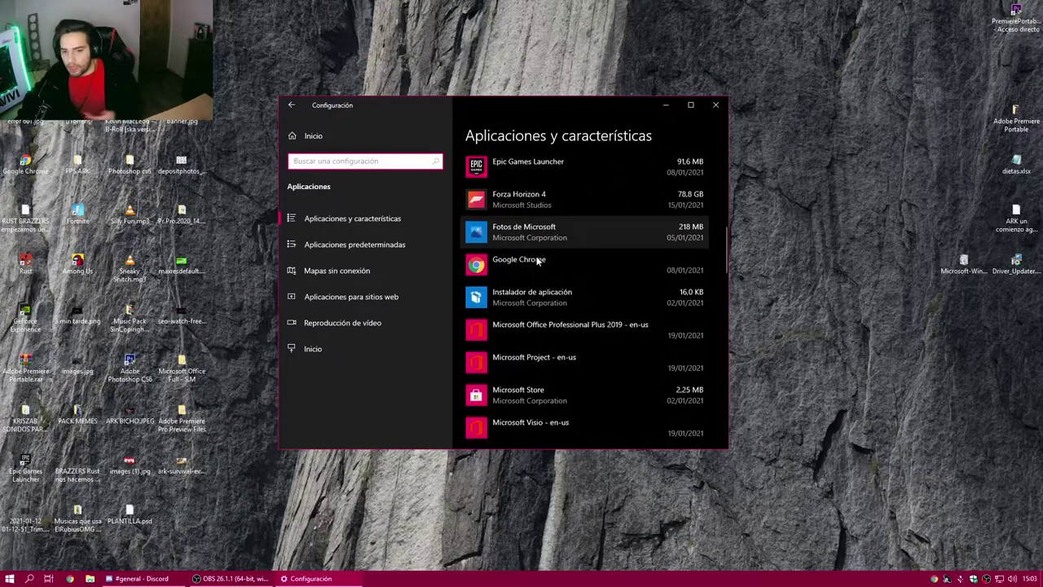
scroll(536, 261, down, 10)
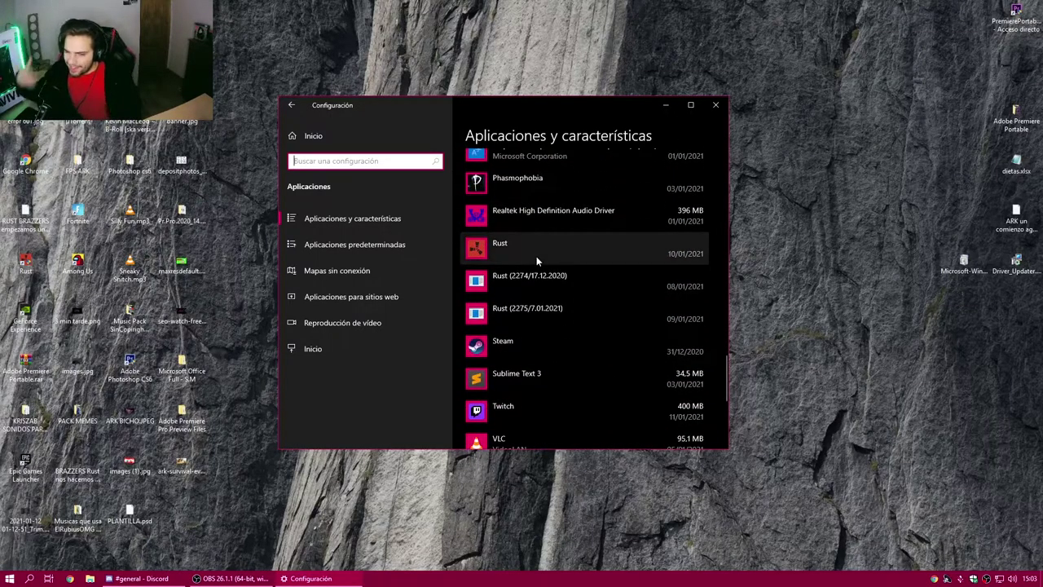
scroll(534, 259, down, 6)
scroll(522, 267, up, 3)
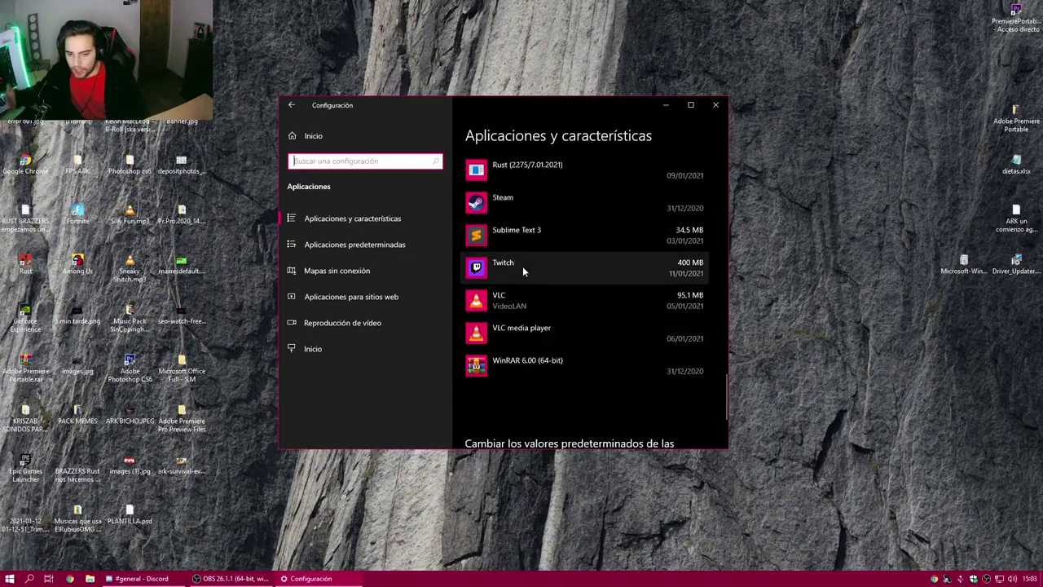
scroll(522, 266, up, 6)
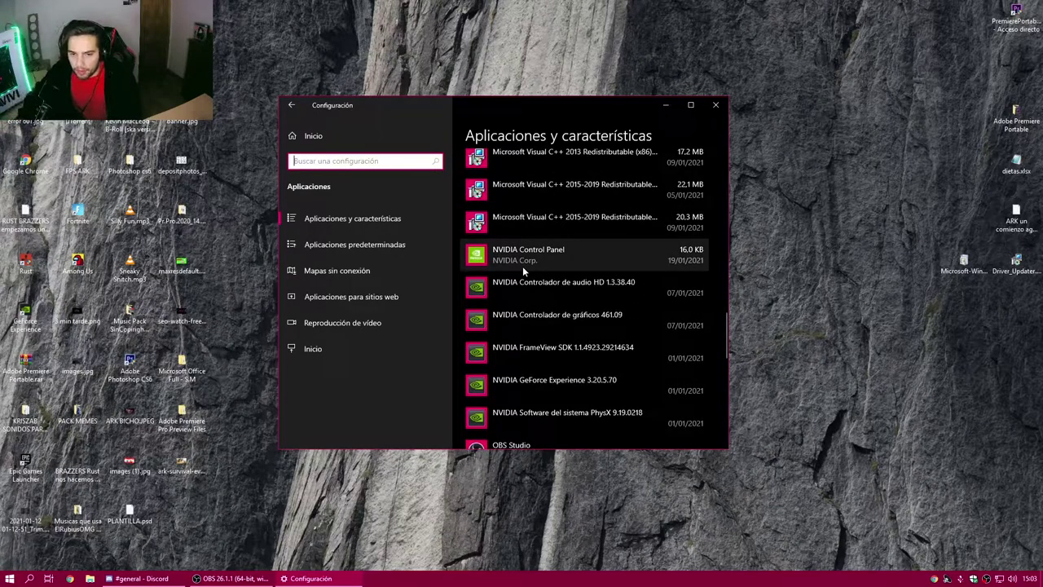
scroll(522, 266, up, 5)
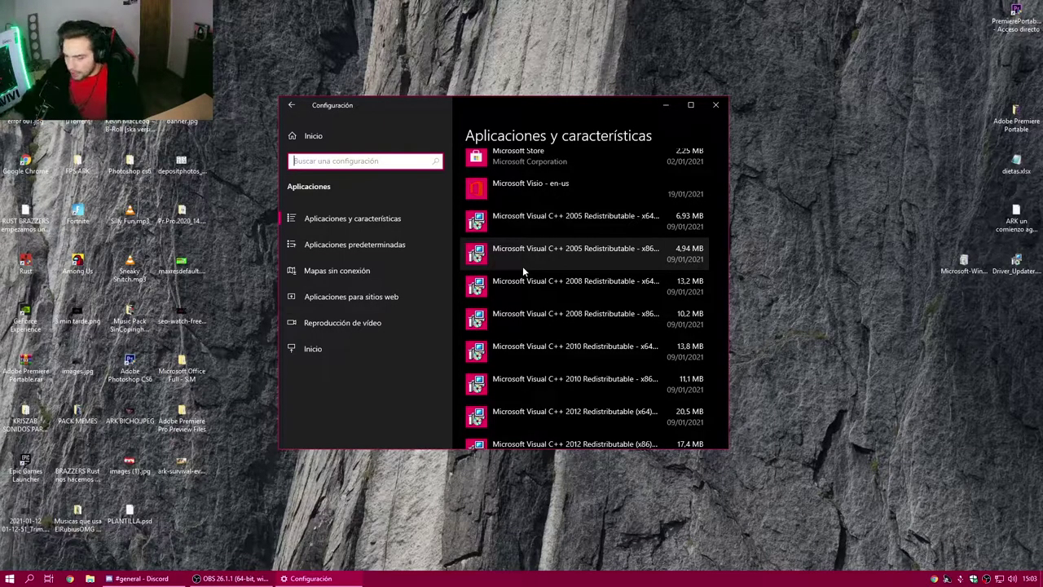
scroll(522, 265, down, 3)
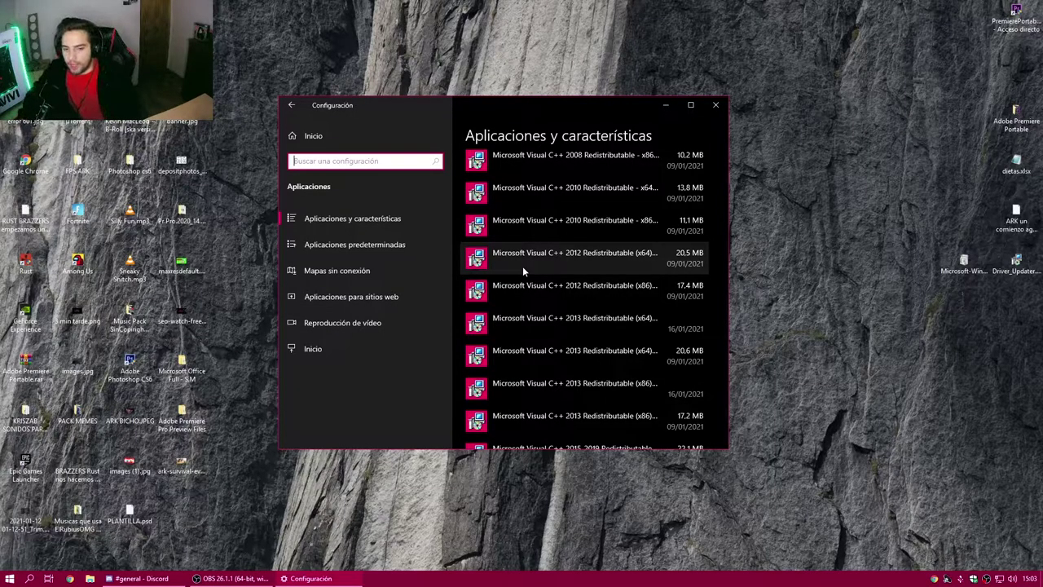
scroll(522, 265, up, 5)
scroll(523, 266, up, 5)
scroll(522, 266, down, 12)
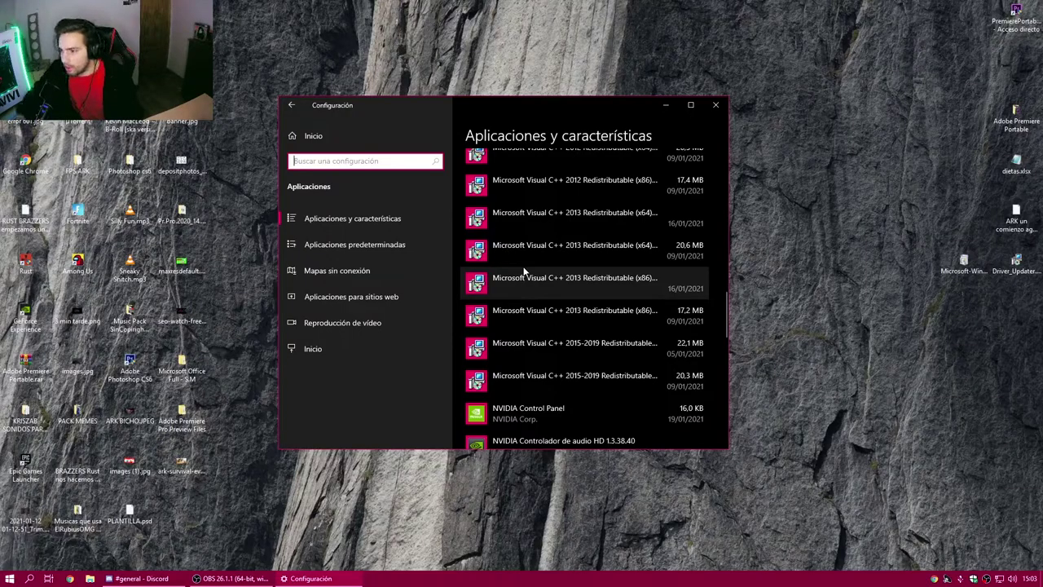
scroll(524, 272, up, 15)
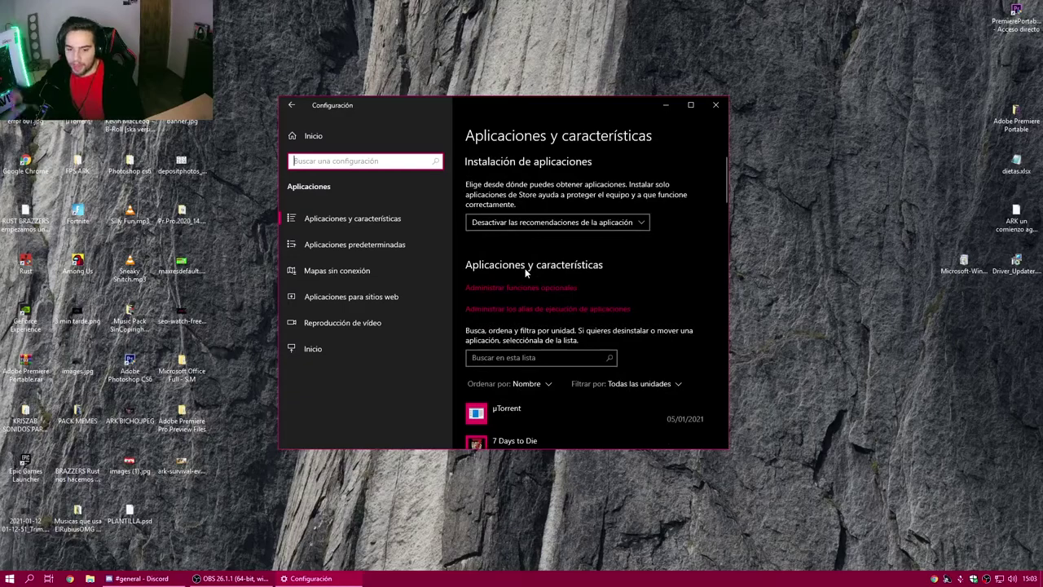
Check the app installation source options and look over the installed optional features
click(565, 222)
click(566, 225)
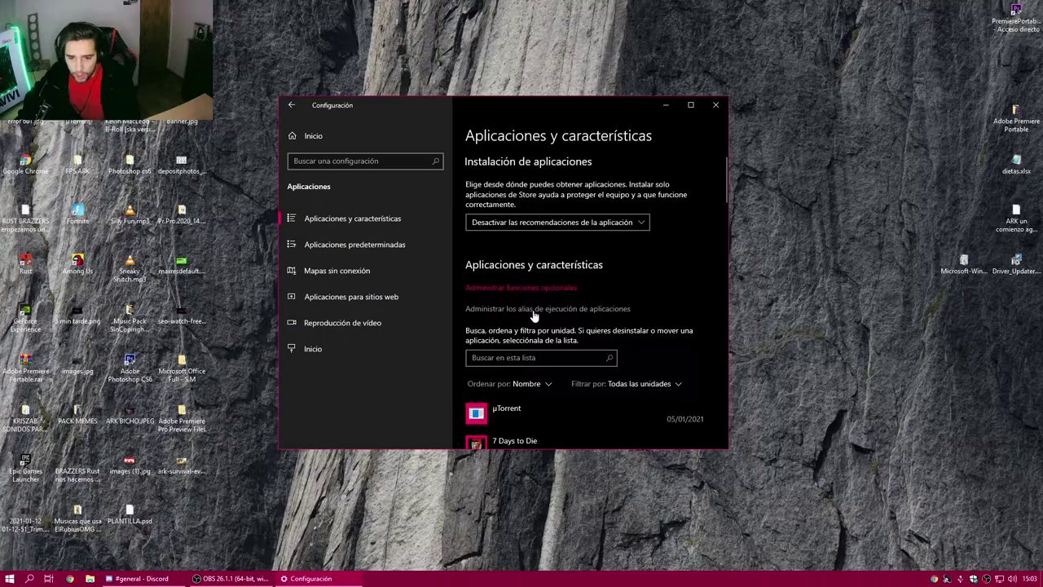
click(520, 290)
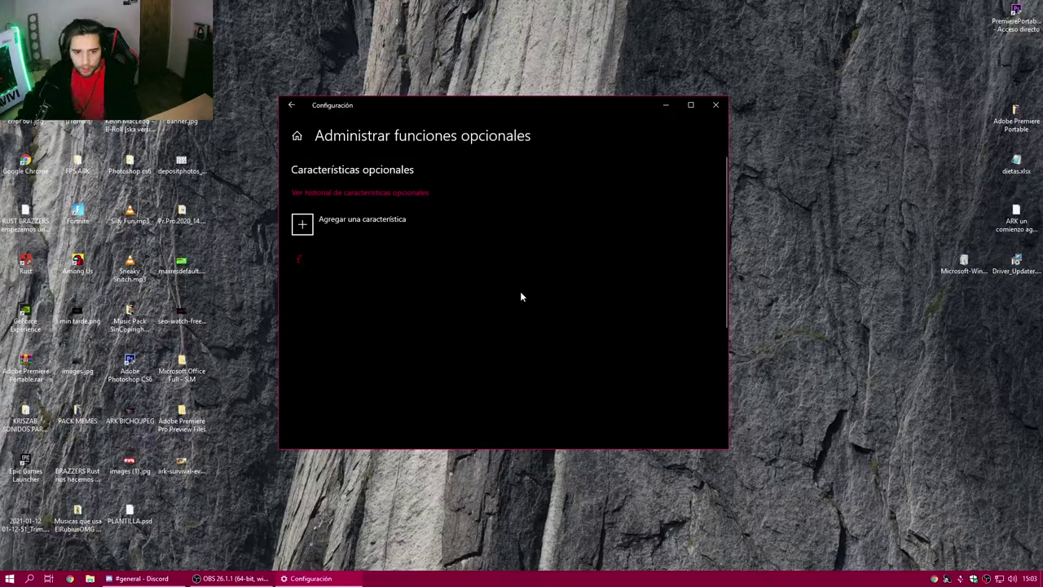
scroll(432, 273, down, 2)
scroll(432, 273, up, 2)
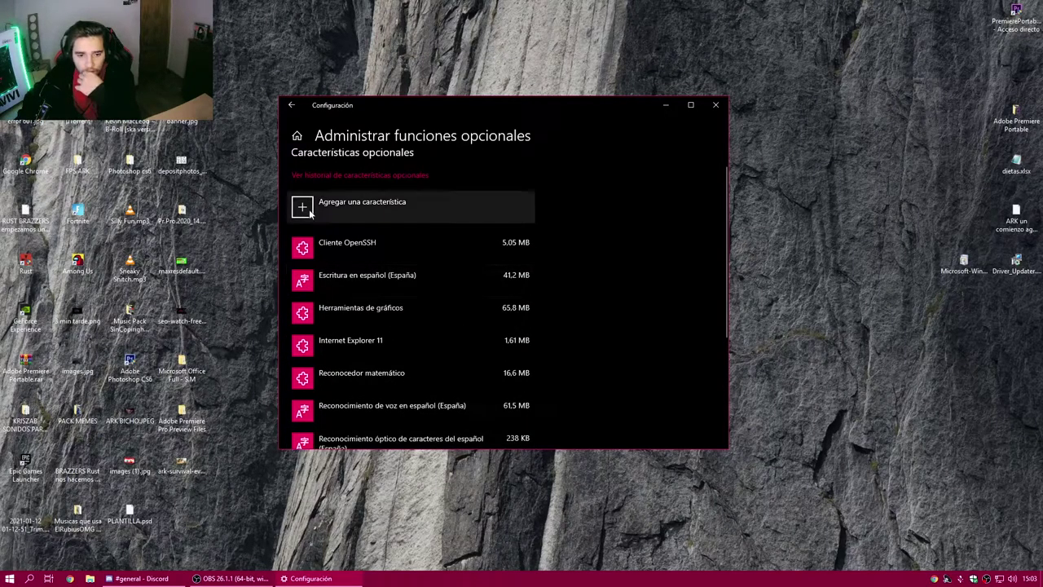
Browse the list of optional features available to add, from storage administration through fonts to RSAT tools
click(368, 208)
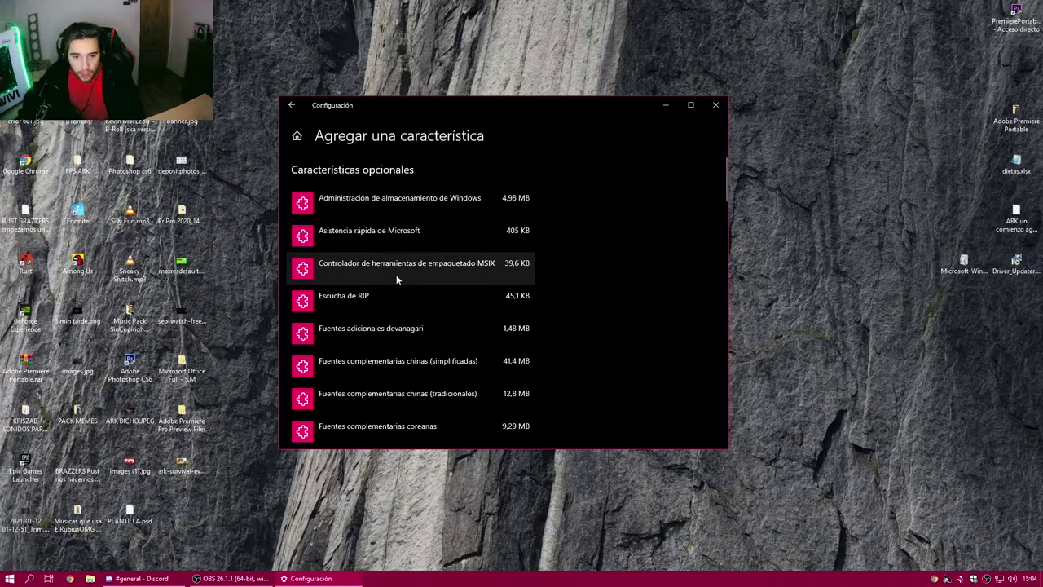
scroll(397, 280, down, 1)
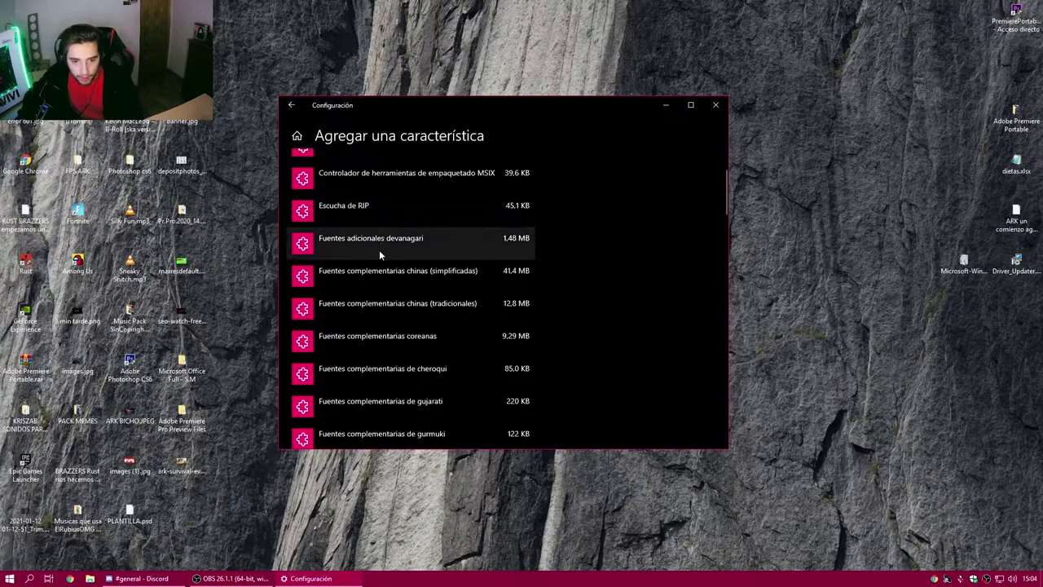
scroll(407, 281, down, 1)
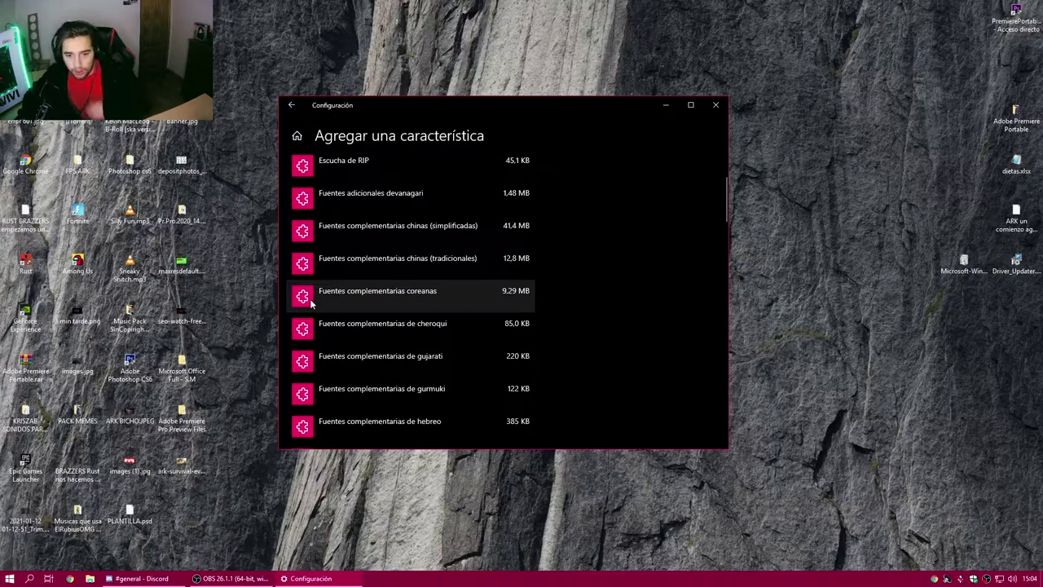
scroll(395, 281, down, 2)
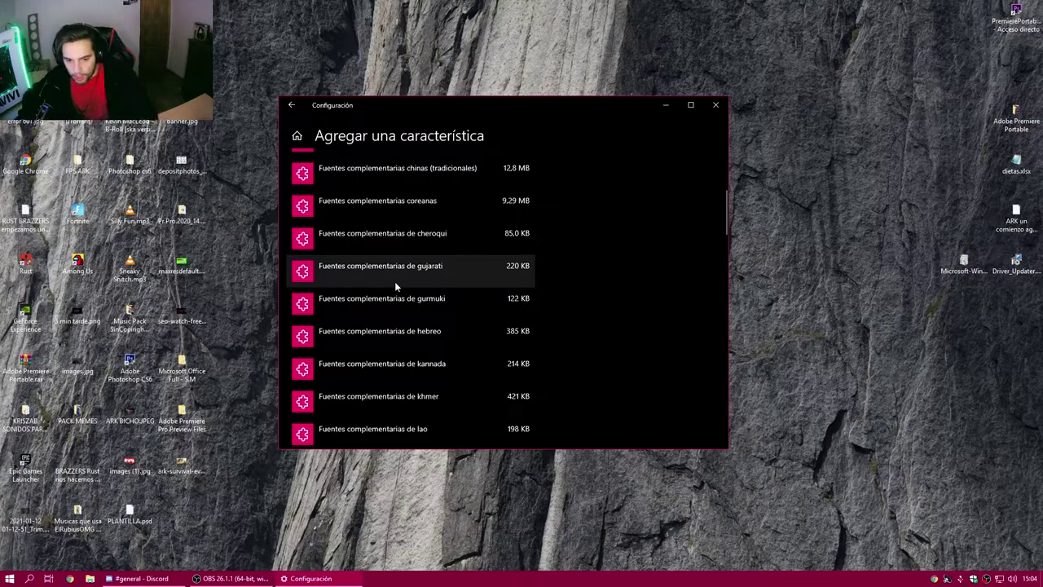
scroll(395, 284, down, 2)
scroll(417, 334, down, 3)
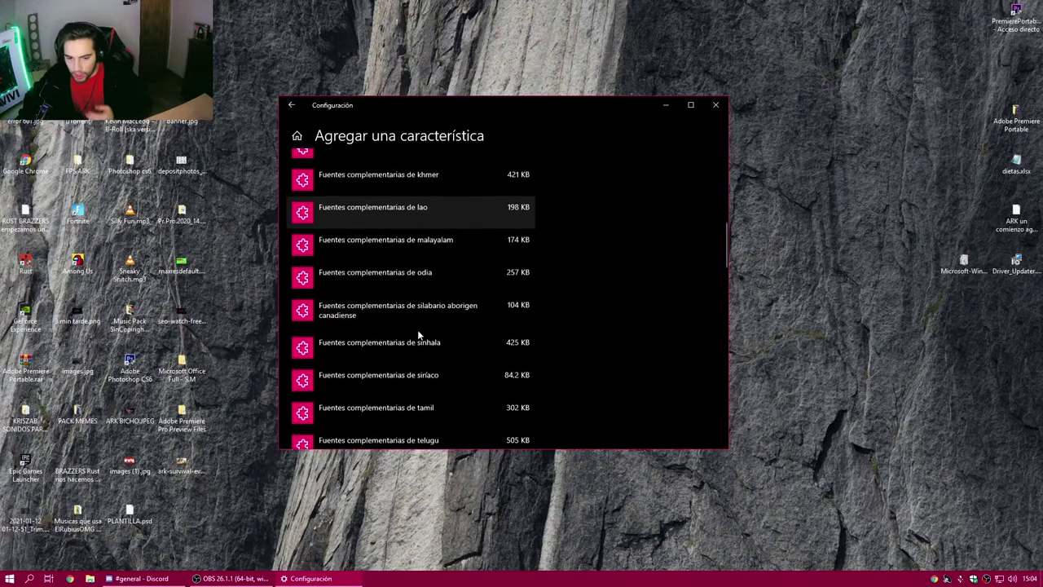
scroll(418, 334, down, 3)
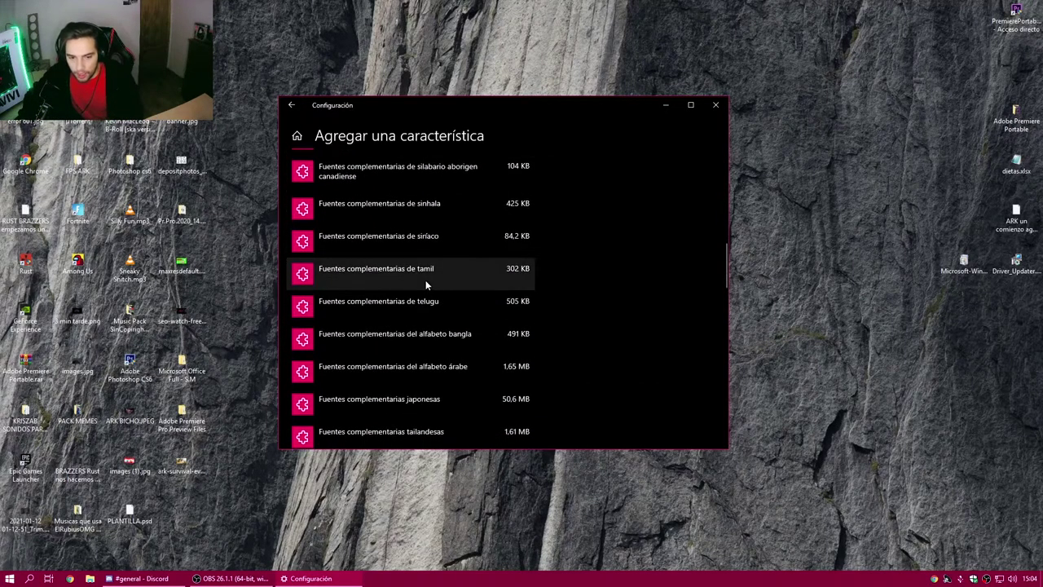
scroll(425, 280, down, 2)
scroll(425, 279, down, 2)
scroll(429, 336, down, 1)
scroll(396, 402, down, 3)
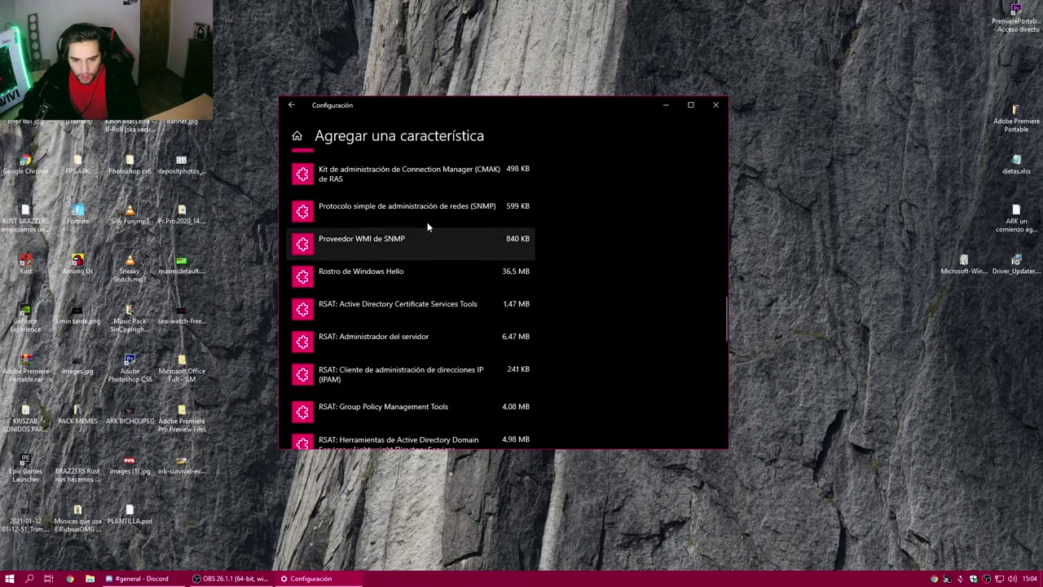
View the details of the Rostro de Windows Hello feature and examine the RSAT entries below it
click(377, 278)
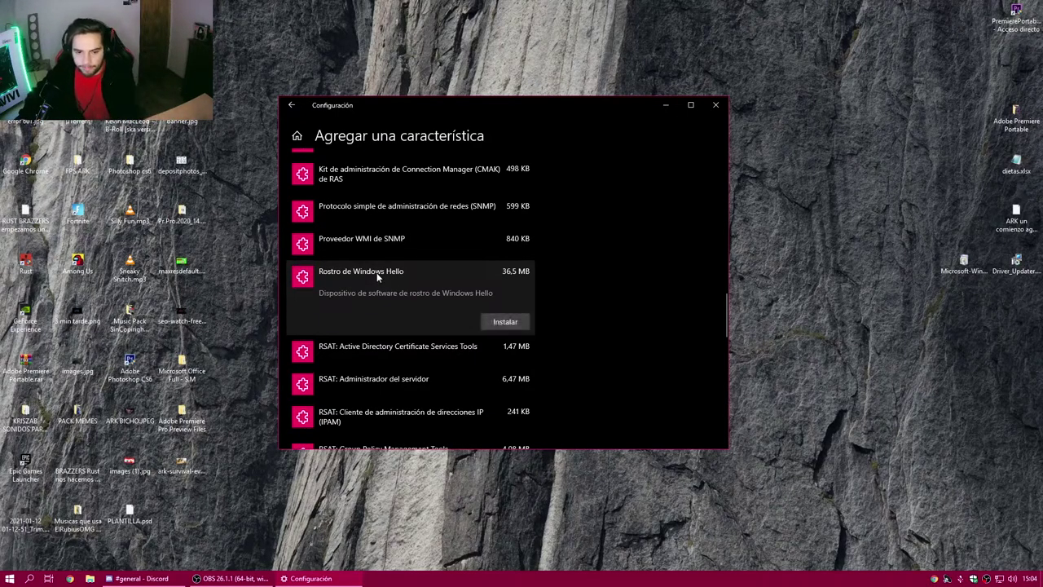
scroll(377, 278, down, 1)
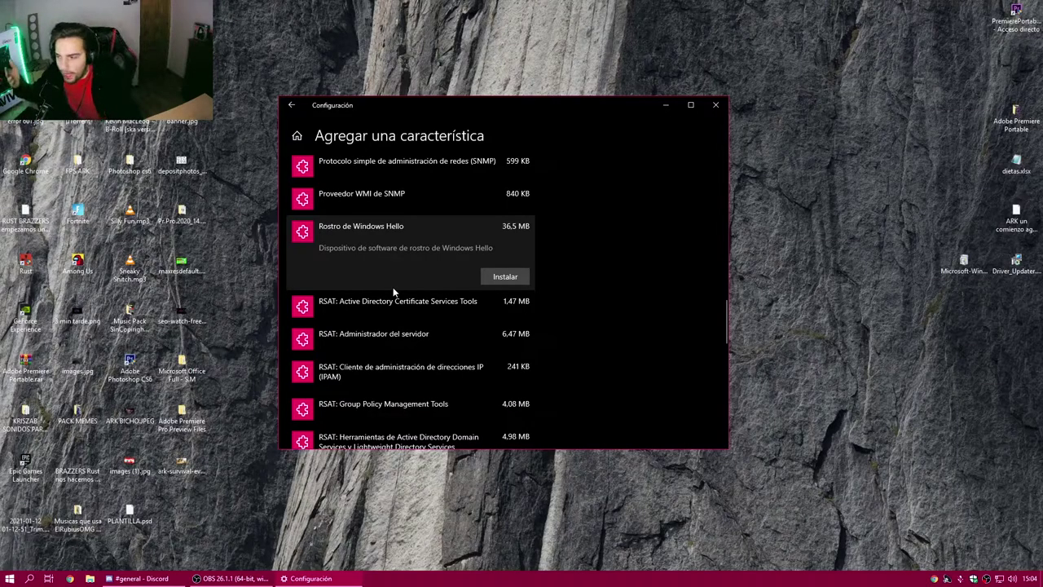
scroll(418, 290, down, 3)
scroll(402, 189, up, 2)
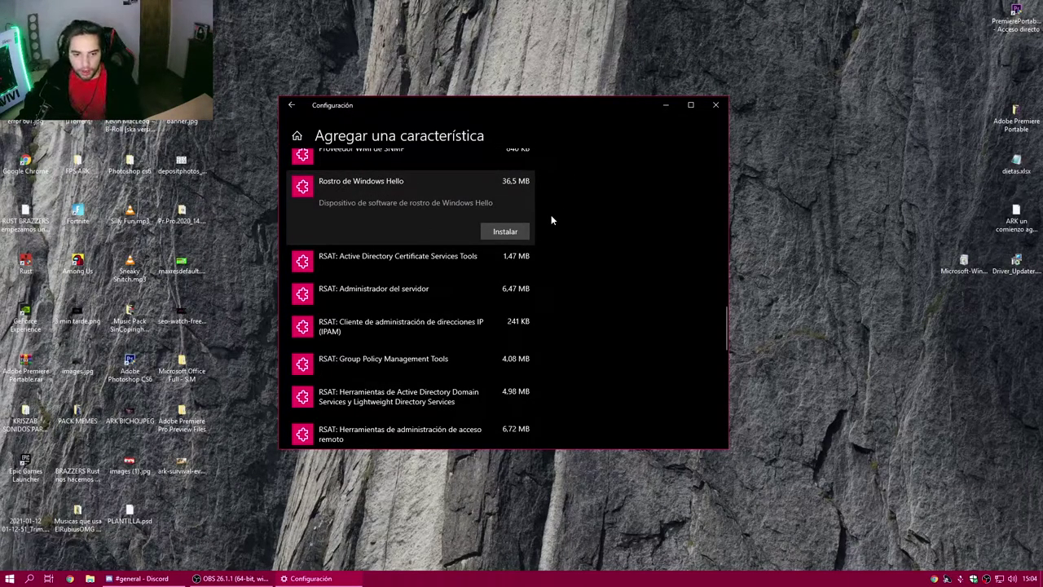
scroll(433, 261, down, 3)
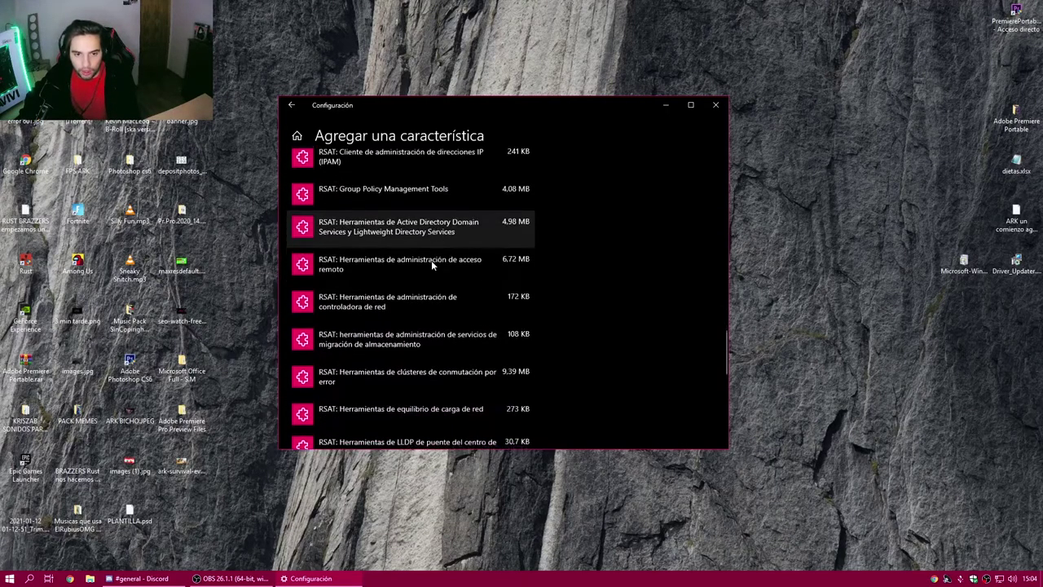
Return to Administrar funciones opcionales and review the installed optional features down to Texto a voz en español
click(291, 105)
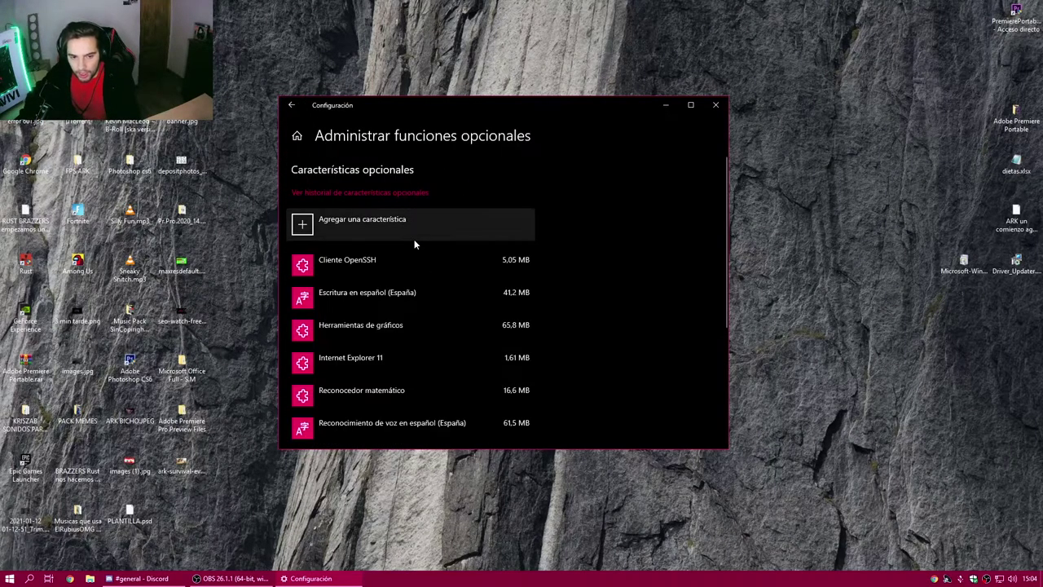
scroll(412, 225, down, 2)
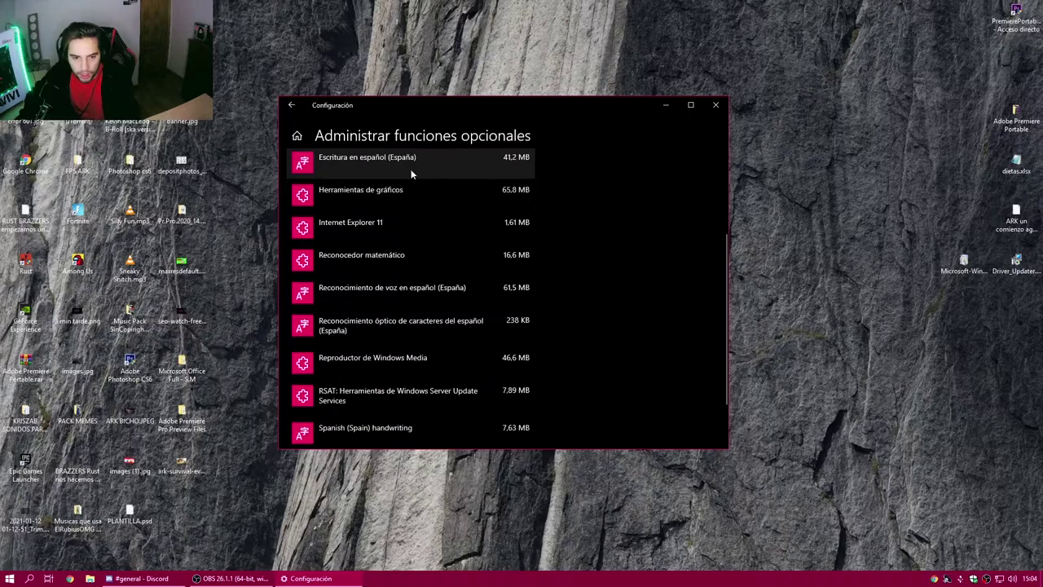
scroll(480, 340, down, 1)
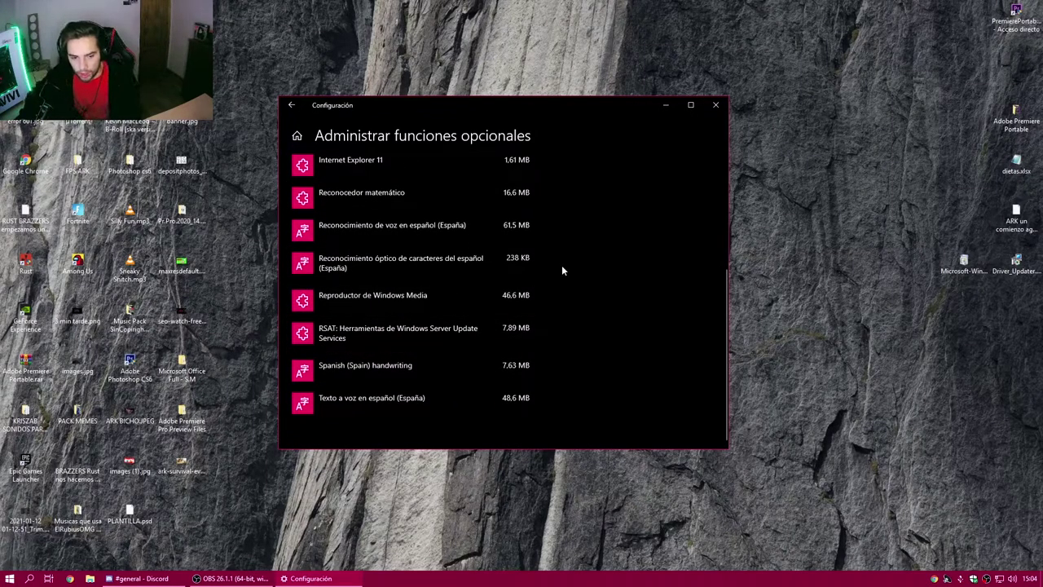
Leave Administrar funciones opcionales, search Windows for "aplicaciones en", and open the Aplicaciones en segundo plano settings
click(290, 107)
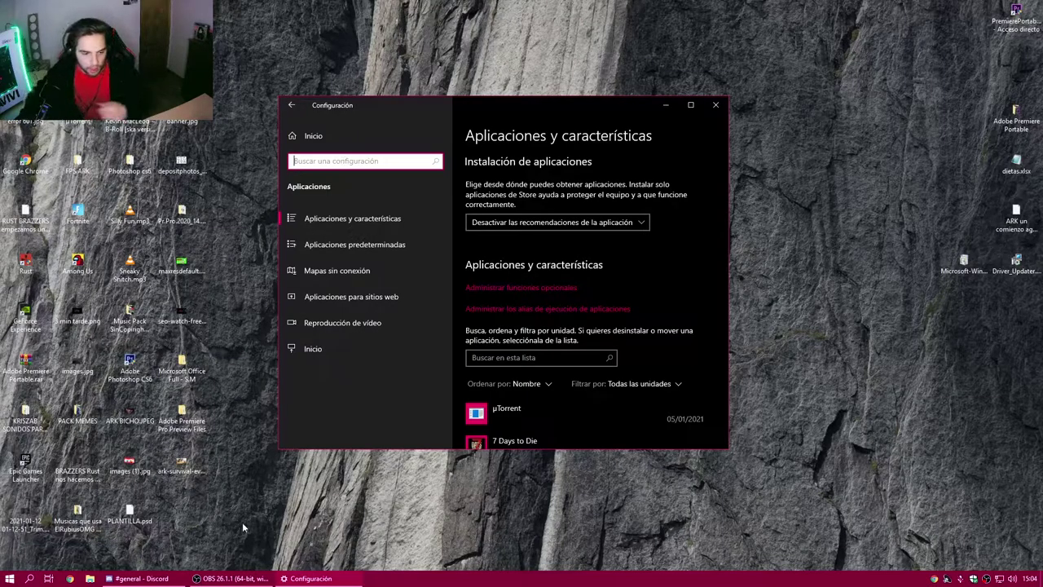
click(30, 578)
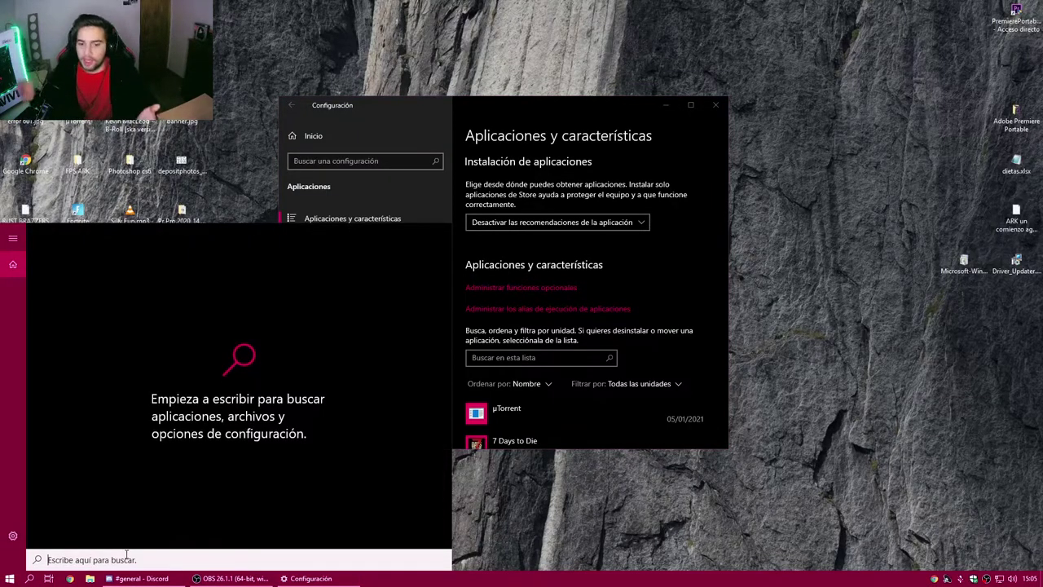
text(aplñ)
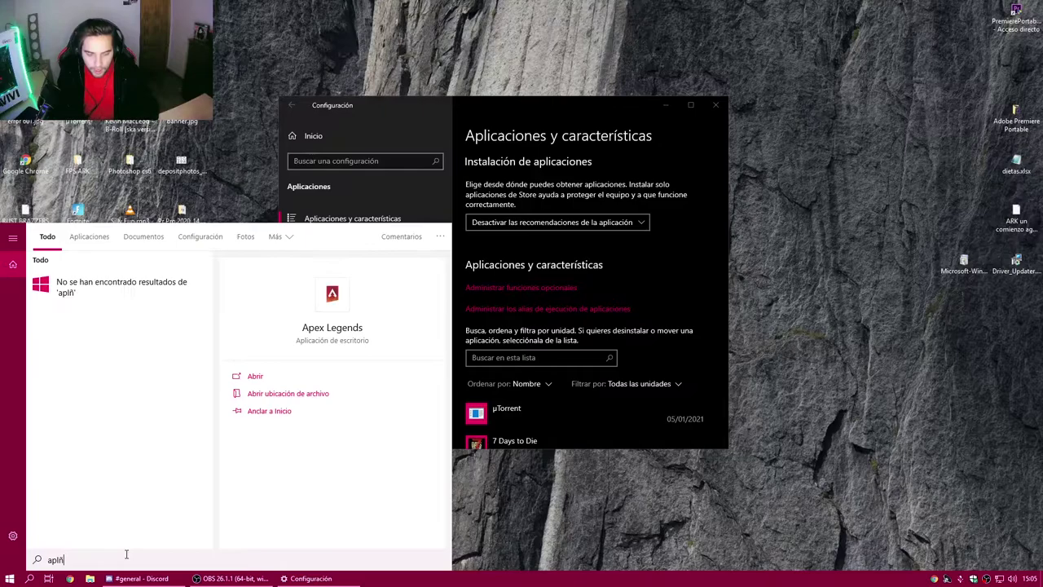
key(BackSpace)
text(licacion)
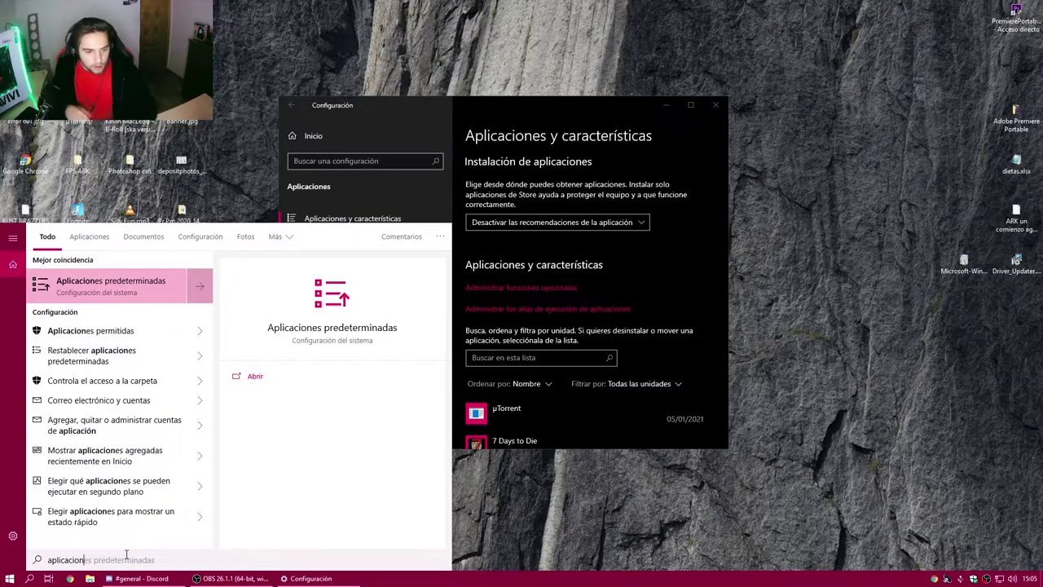
text(es e)
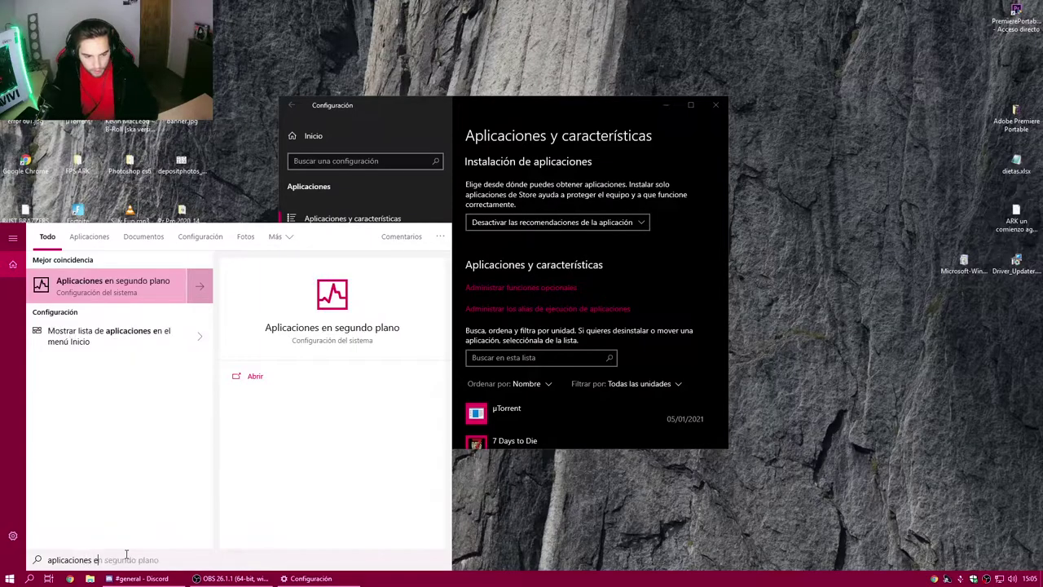
text(n)
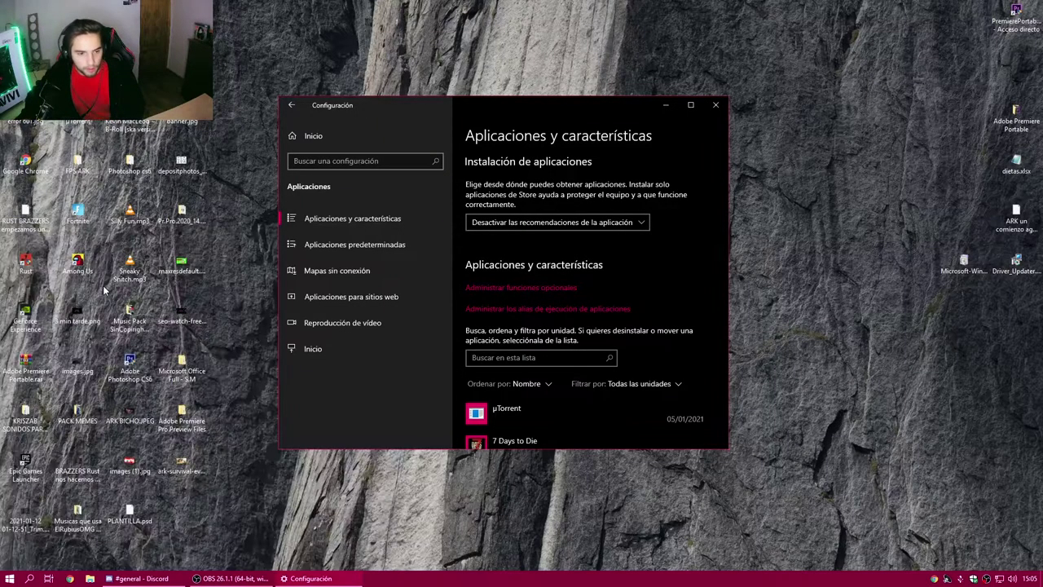
click(106, 291)
Review the background permission switch and the per-app list in Aplicaciones en segundo plano, and close Configuración
scroll(583, 231, down, 5)
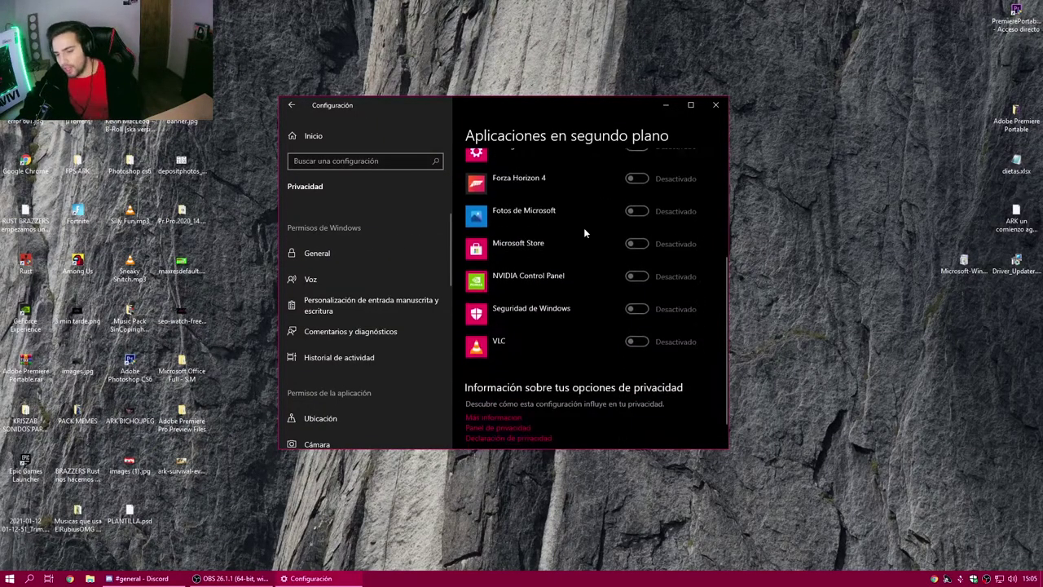
scroll(584, 231, up, 3)
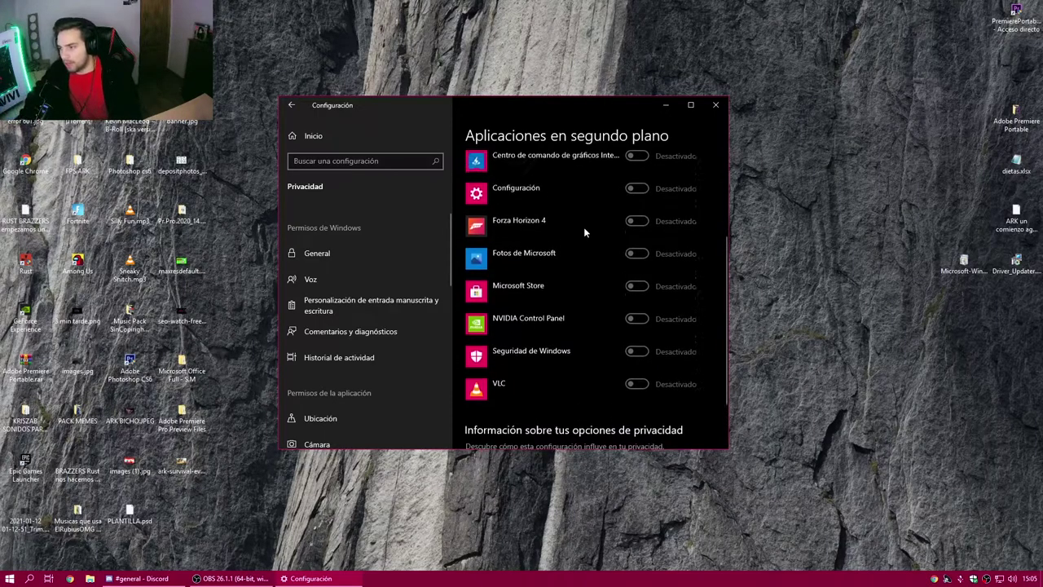
scroll(584, 227, down, 1)
scroll(583, 226, up, 1)
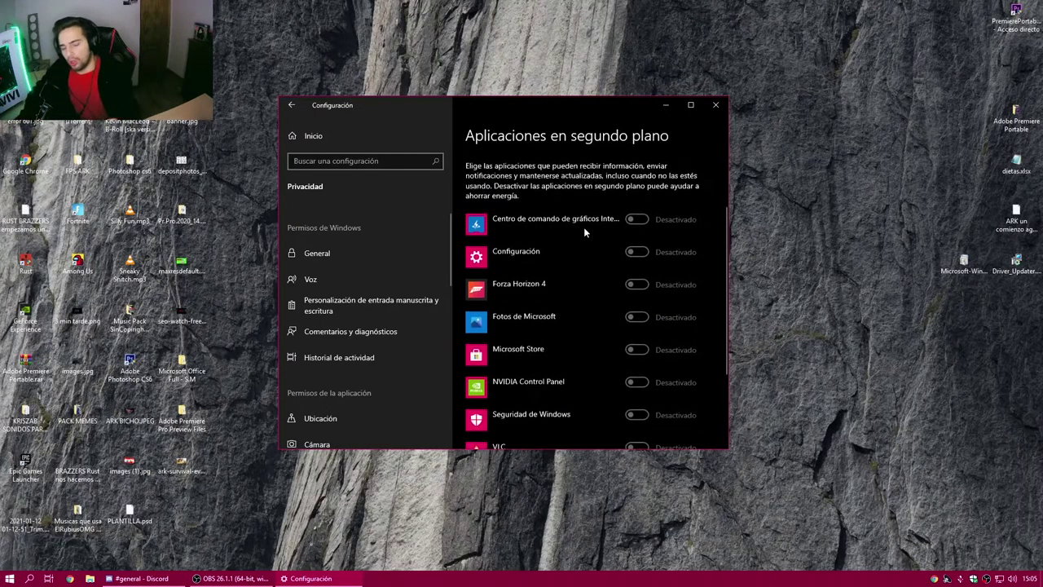
scroll(583, 231, up, 3)
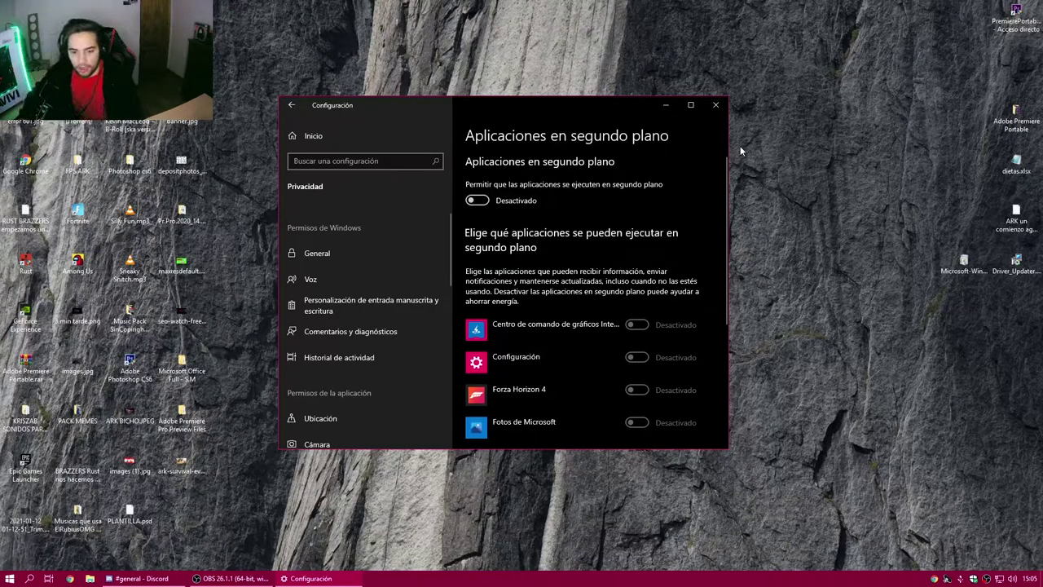
scroll(603, 347, down, 3)
scroll(603, 348, down, 2)
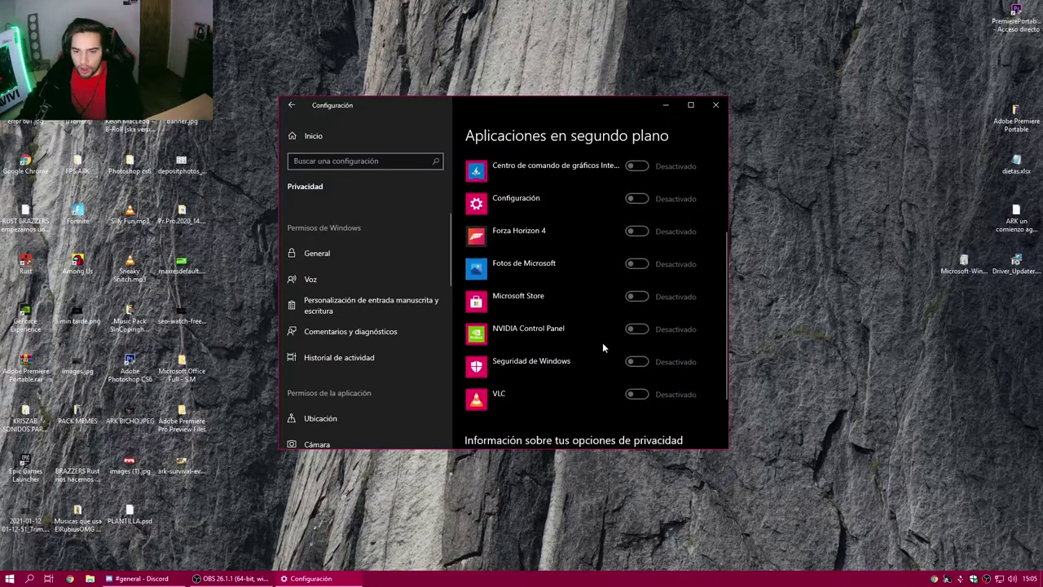
scroll(484, 300, down, 3)
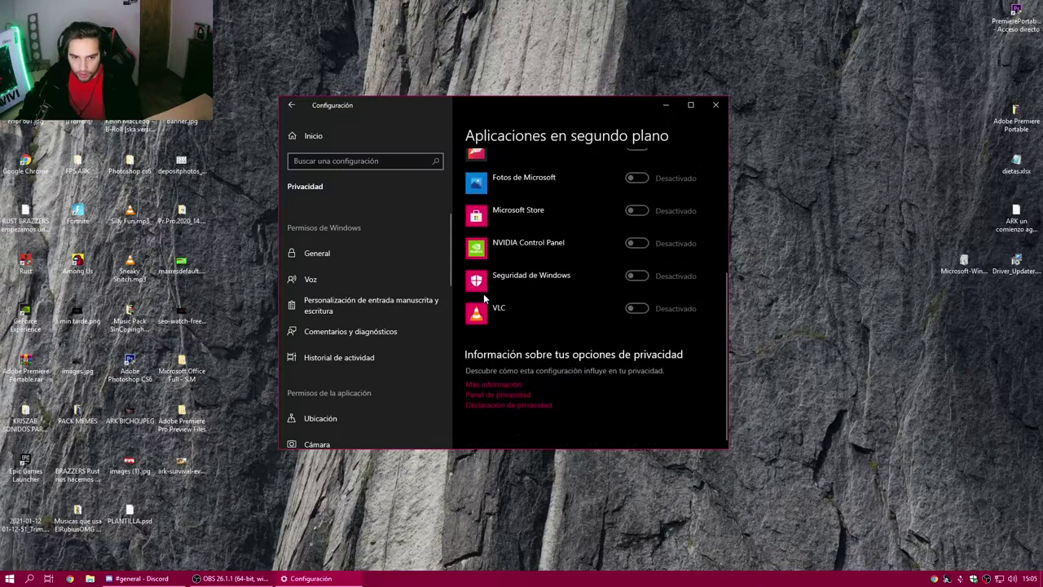
click(716, 107)
click(29, 578)
click(520, 449)
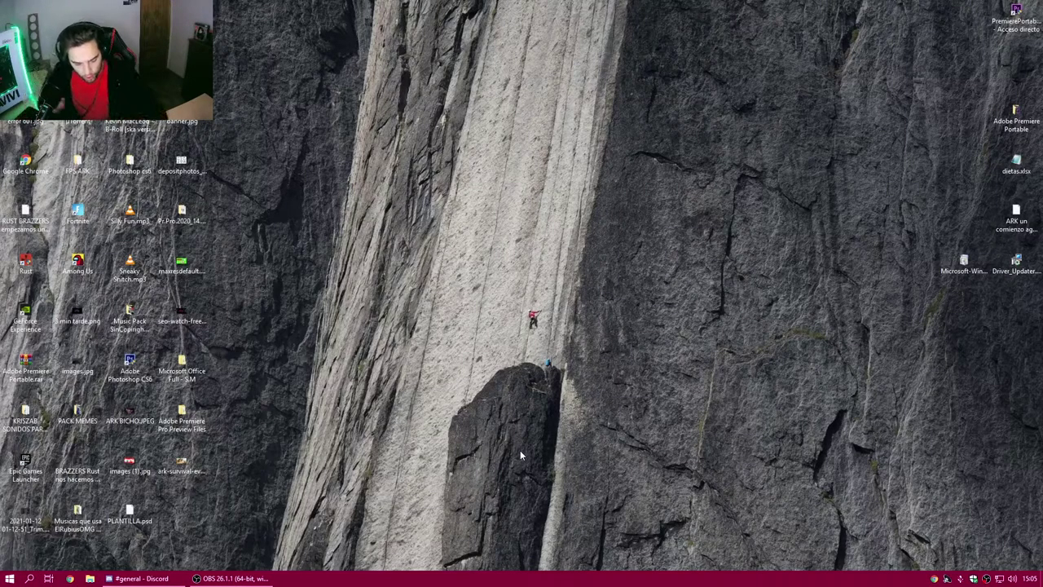
Try to launch the services console from the Run dialog with the commands services.smc and services.src
key(super+r)
text(ser)
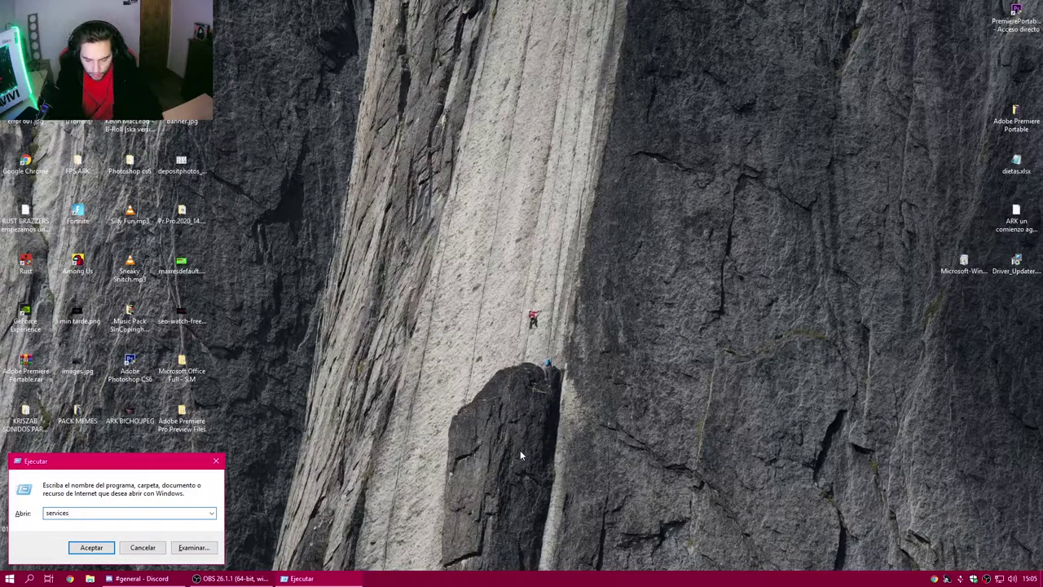
text(vices.smc)
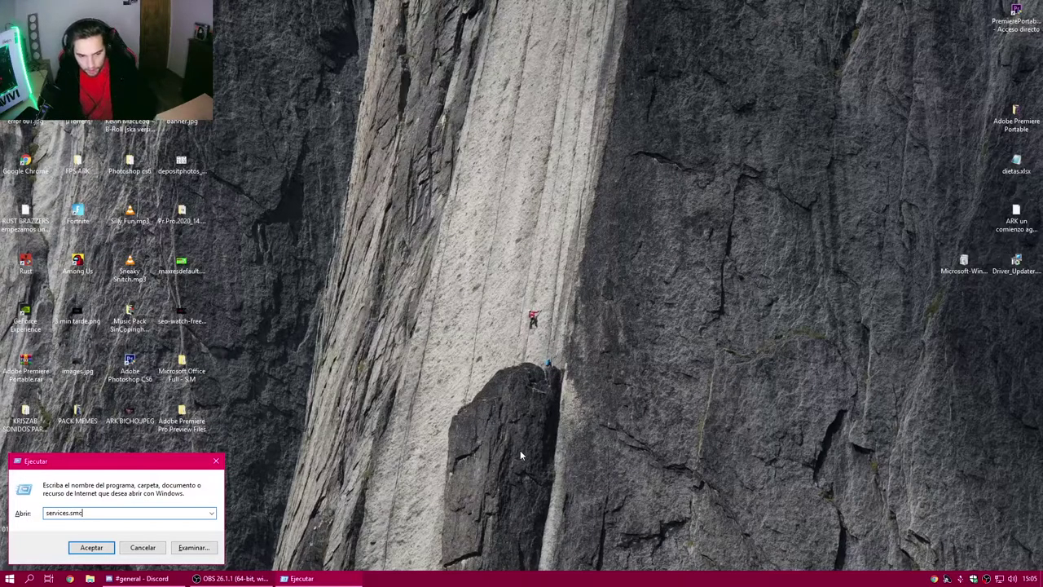
key(Return)
key(Return)
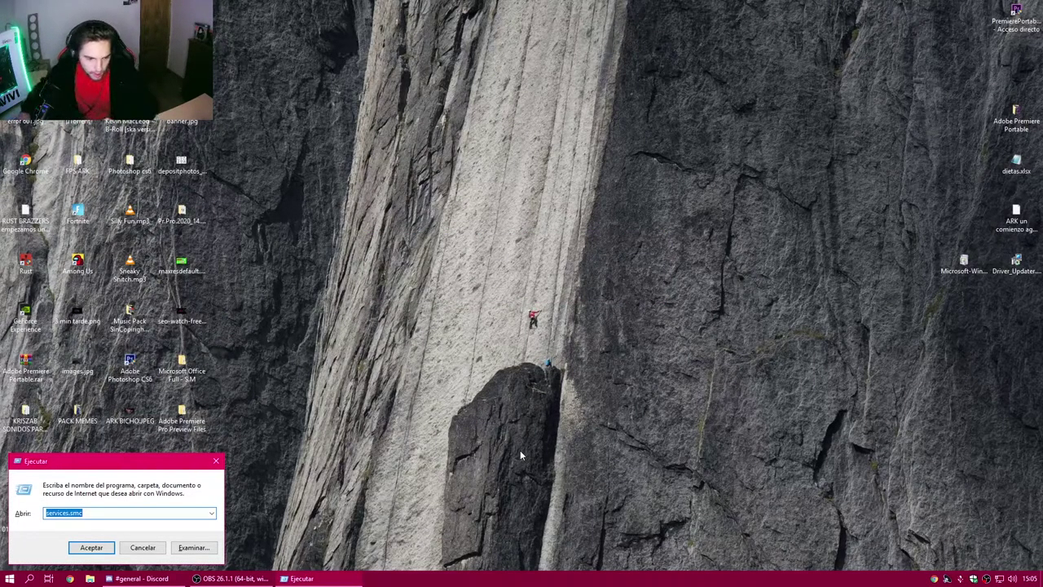
click(110, 513)
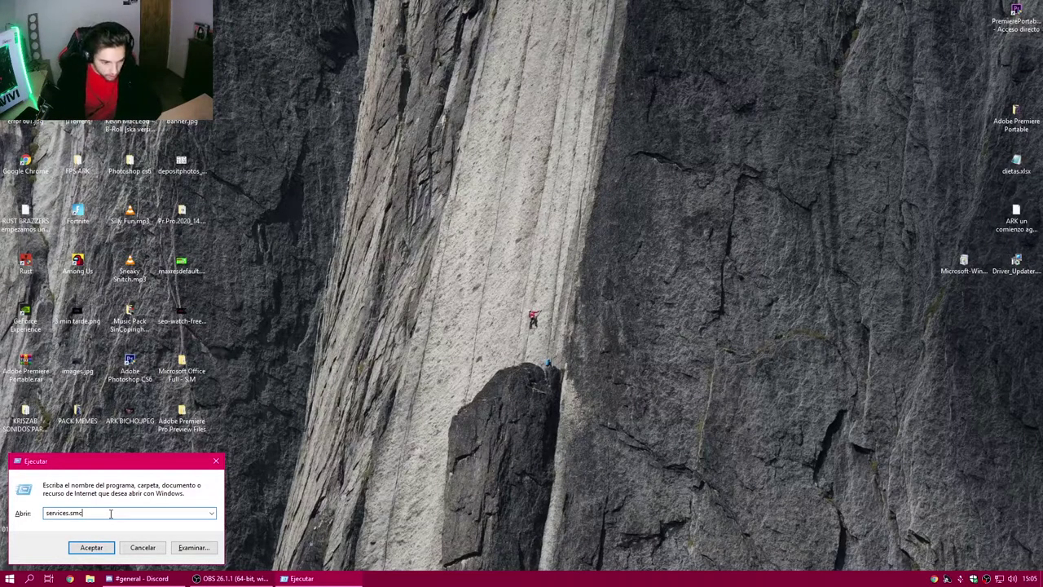
key(BackSpace)
key(BackSpace)
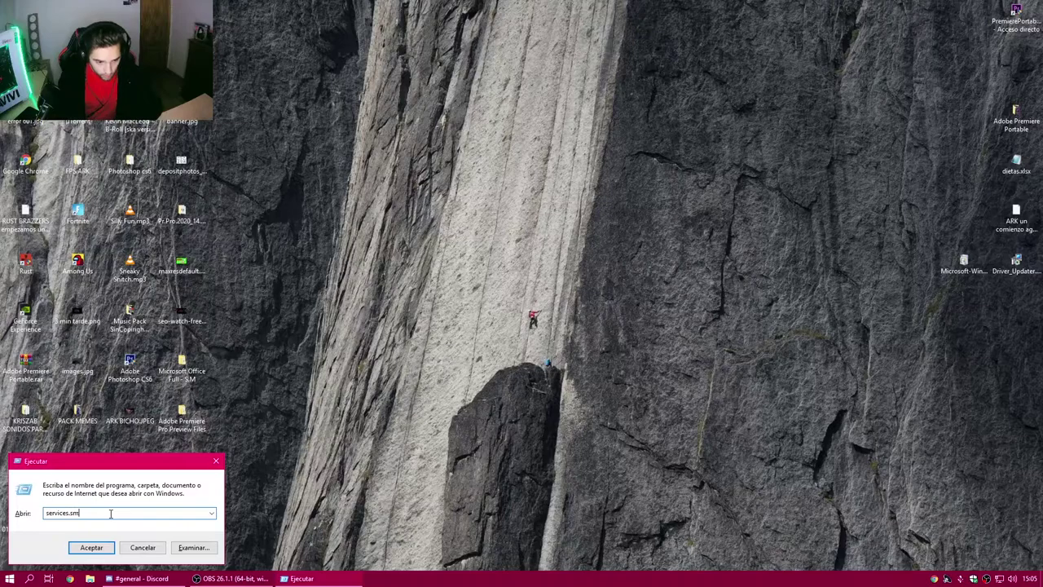
text(rc)
key(Return)
key(Return)
Correct the Run command to services.msc and execute it to open the Servicios console
click(111, 513)
key(BackSpace)
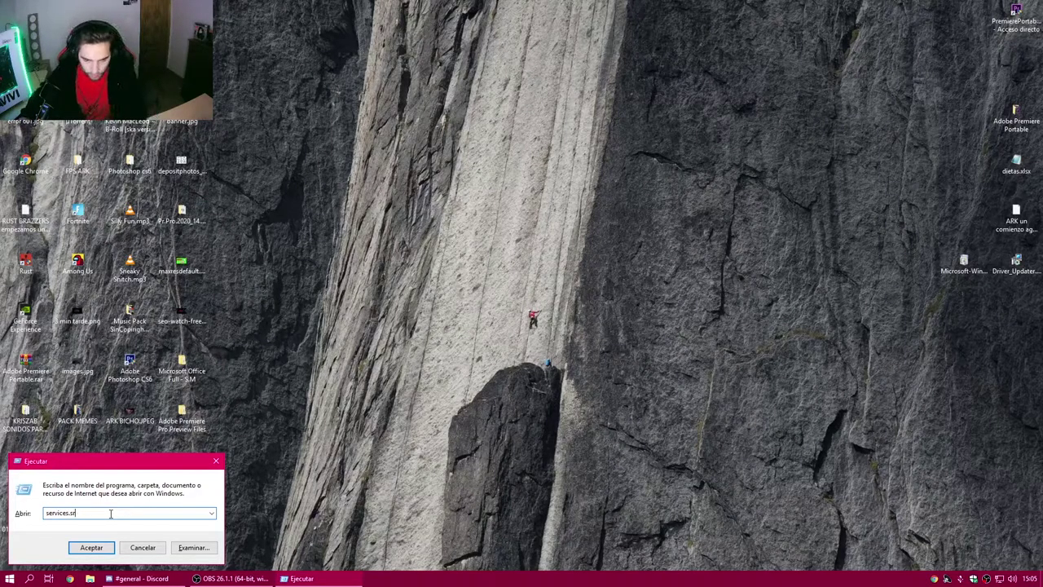
key(BackSpace)
key(BackSpace)
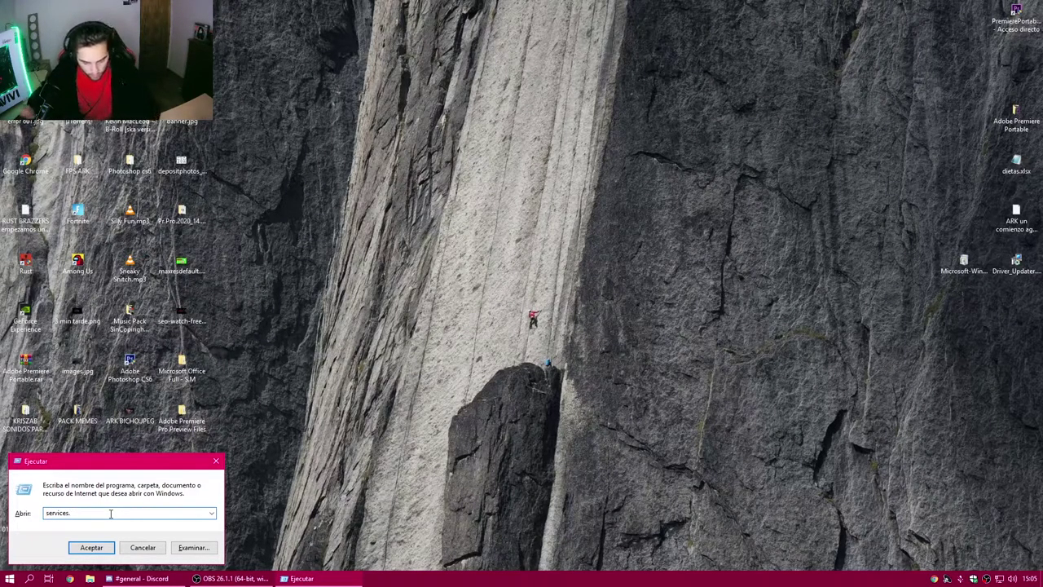
text(msc)
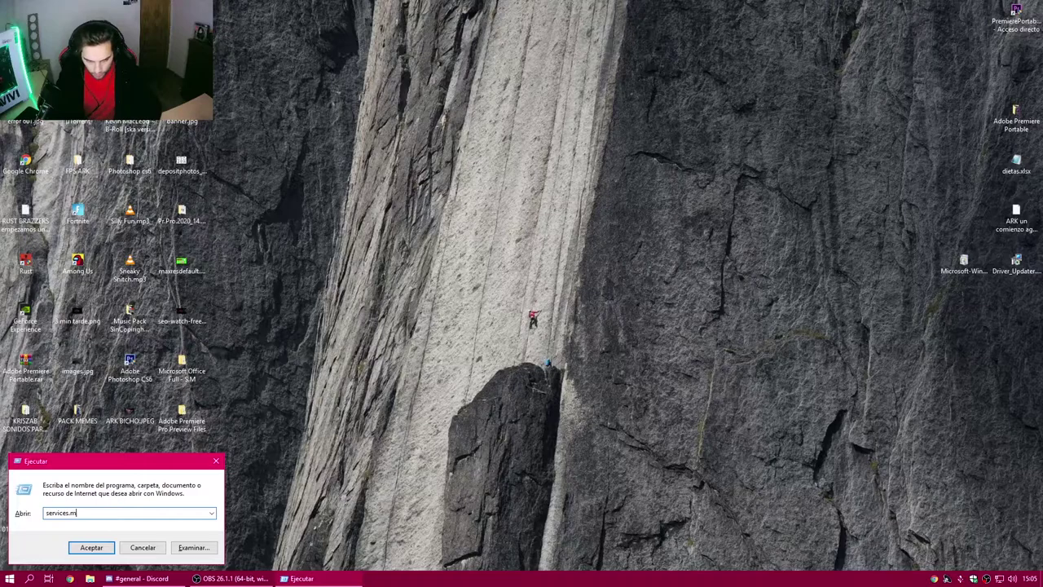
key(Return)
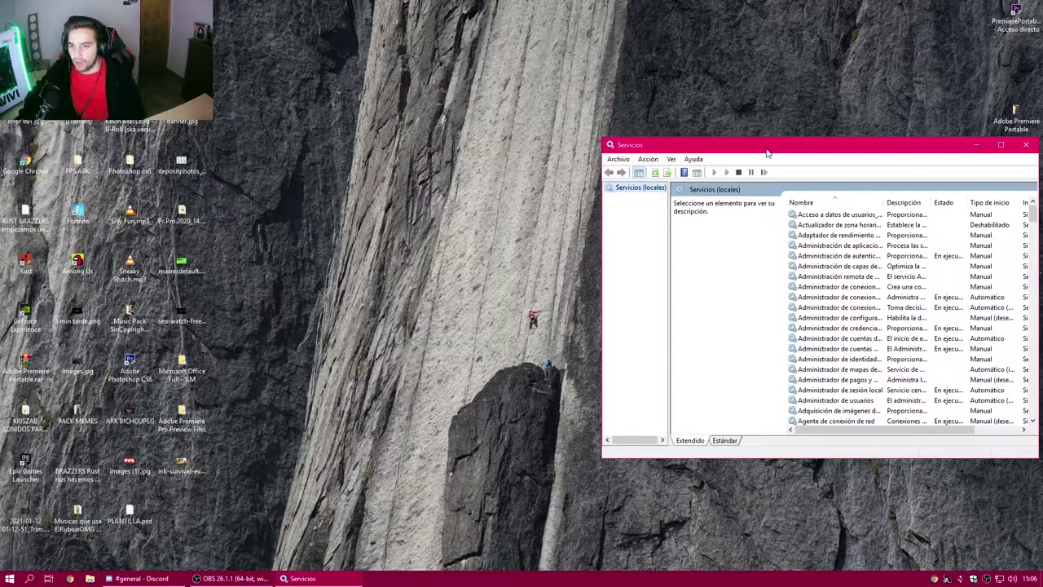
Find the service Experiencias del usuario y telemetría asociadas, check the startup type in its properties, and accept the dialog
drag(644, 146, 459, 138)
scroll(515, 279, down, 10)
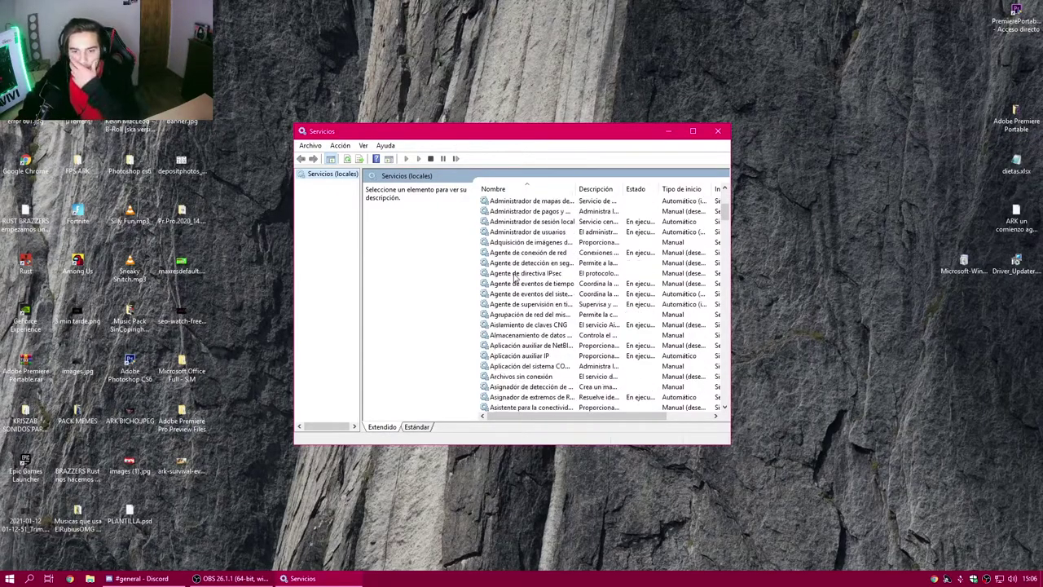
scroll(515, 278, down, 8)
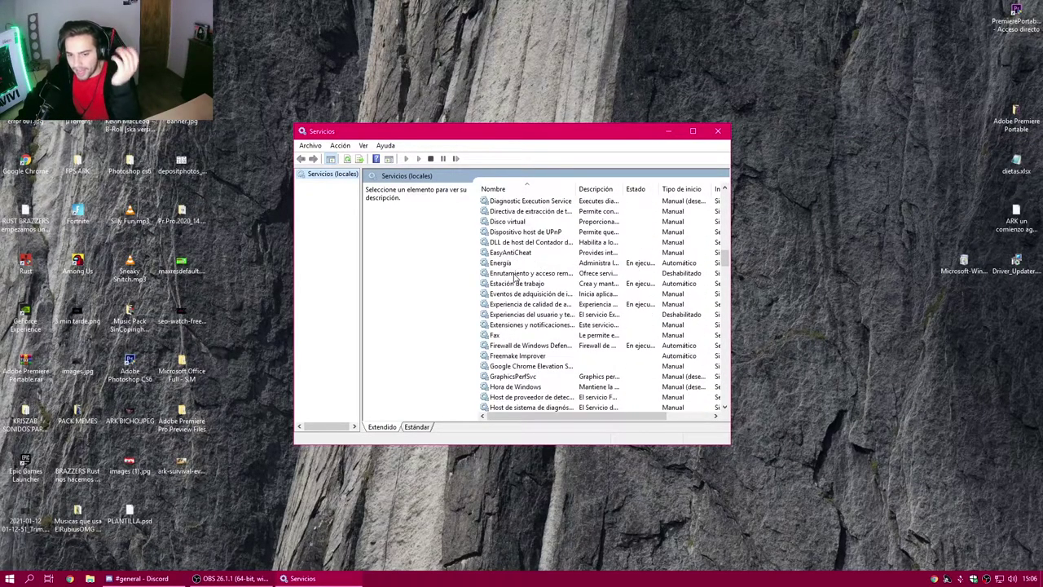
click(526, 316)
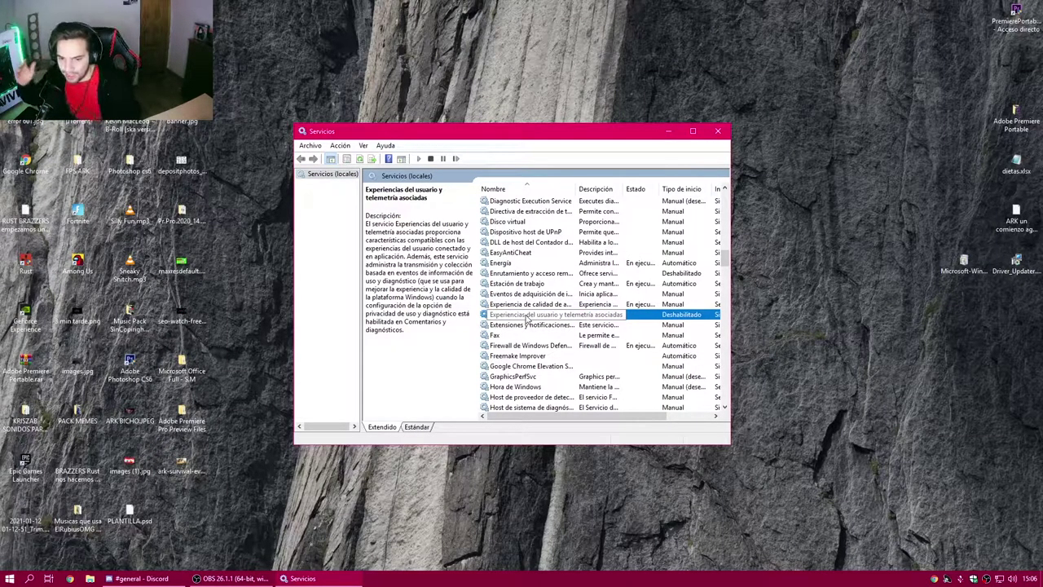
right_click(527, 316)
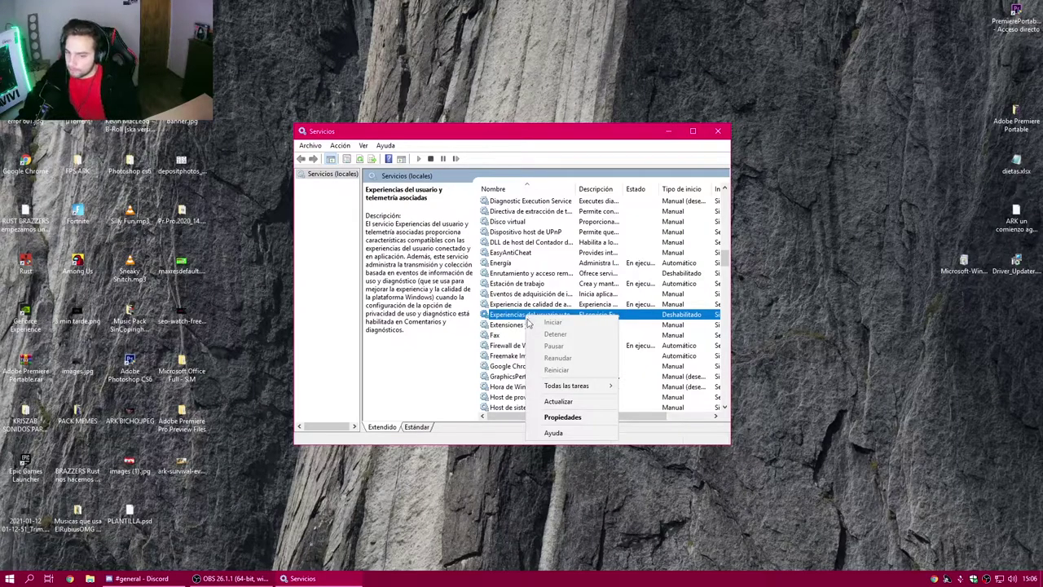
click(512, 321)
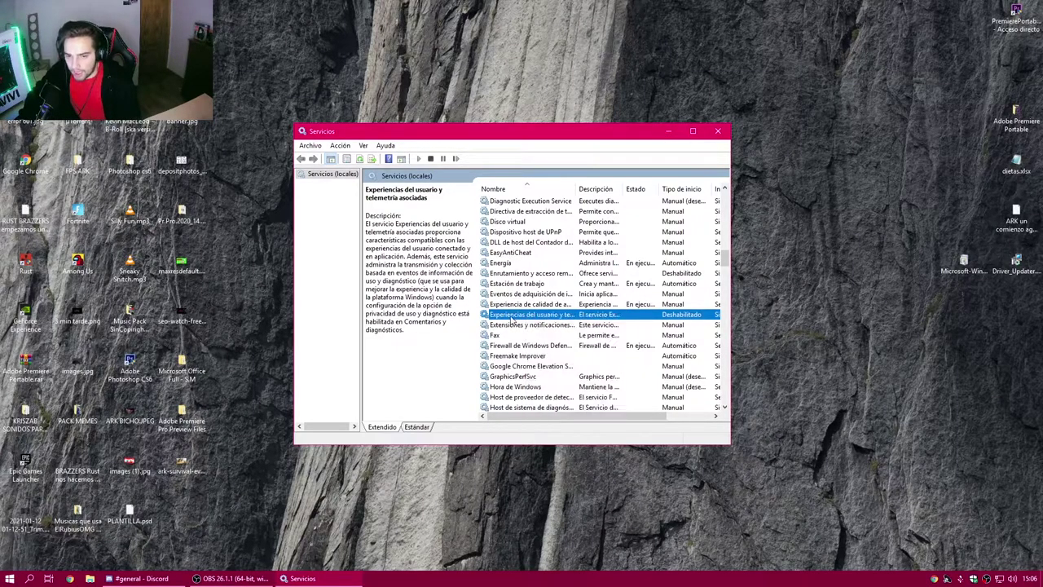
right_click(511, 320)
double_click(502, 320)
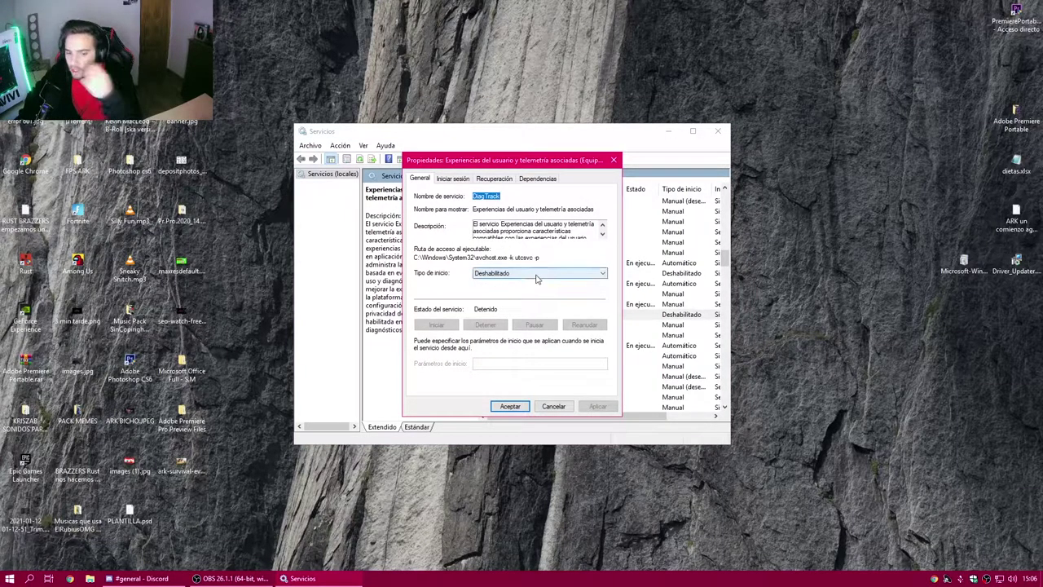
click(513, 406)
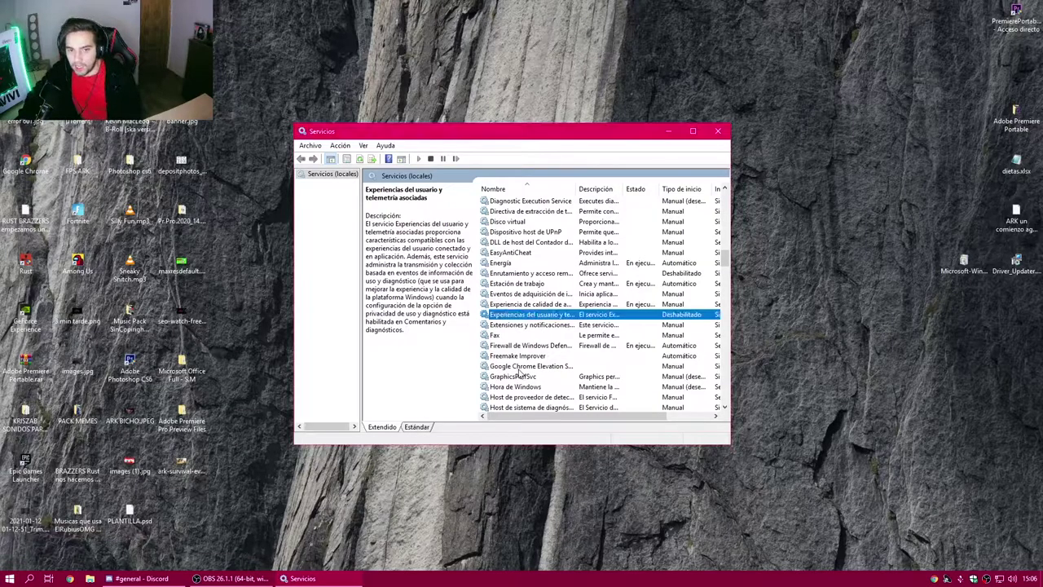
Close the Servicios console and refresh the desktop
scroll(521, 374, down, 1)
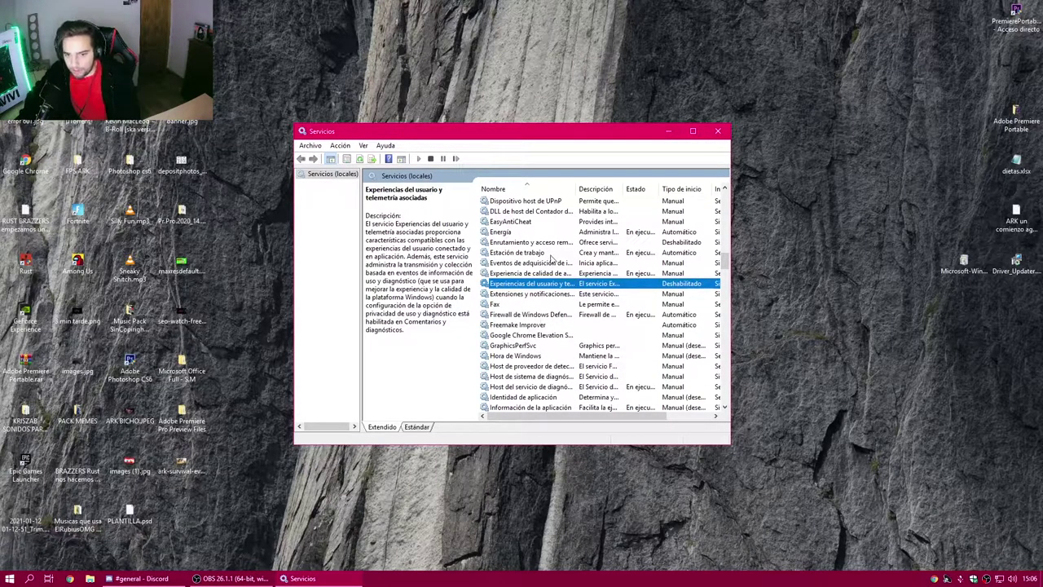
click(717, 130)
right_click(607, 302)
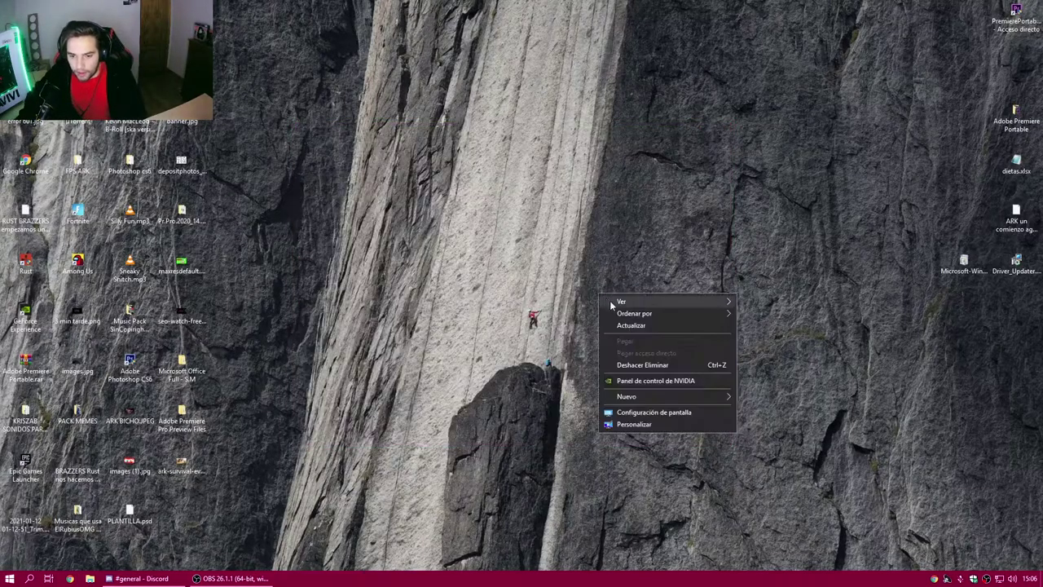
click(632, 330)
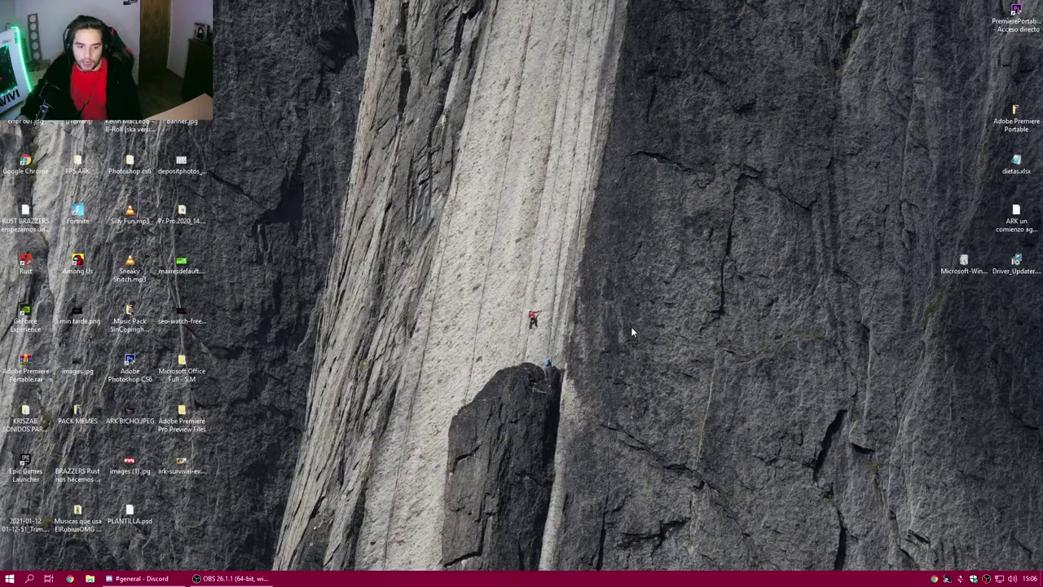
View the Acceso rápido folders in File Explorer and close its window
click(90, 578)
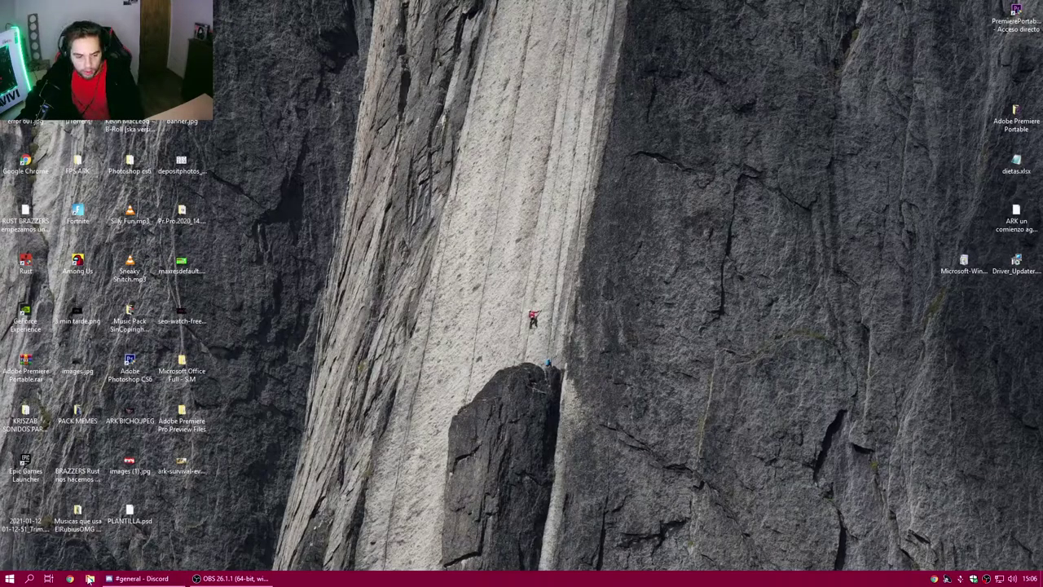
drag(377, 222, 355, 135)
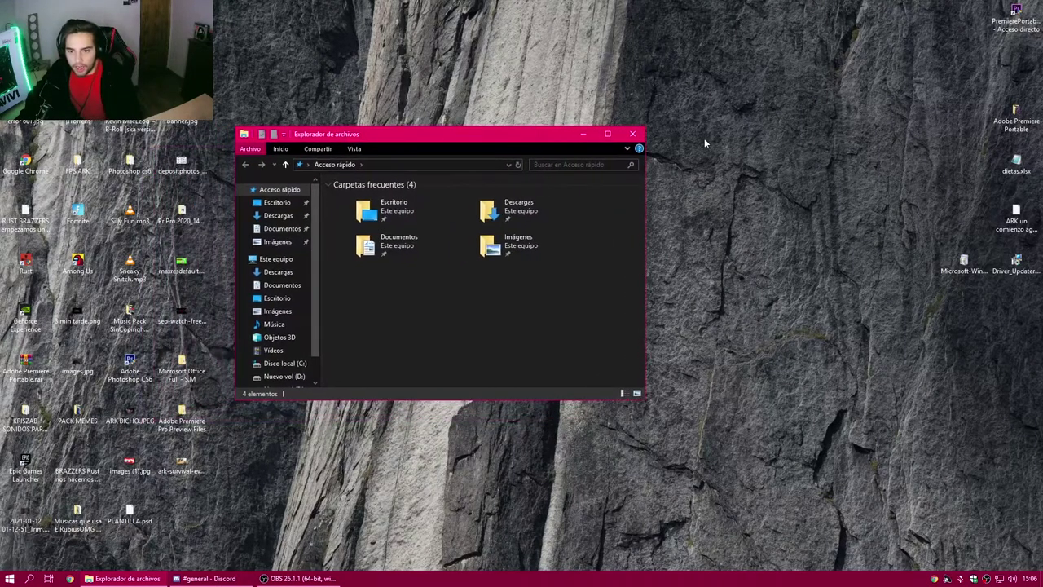
click(632, 135)
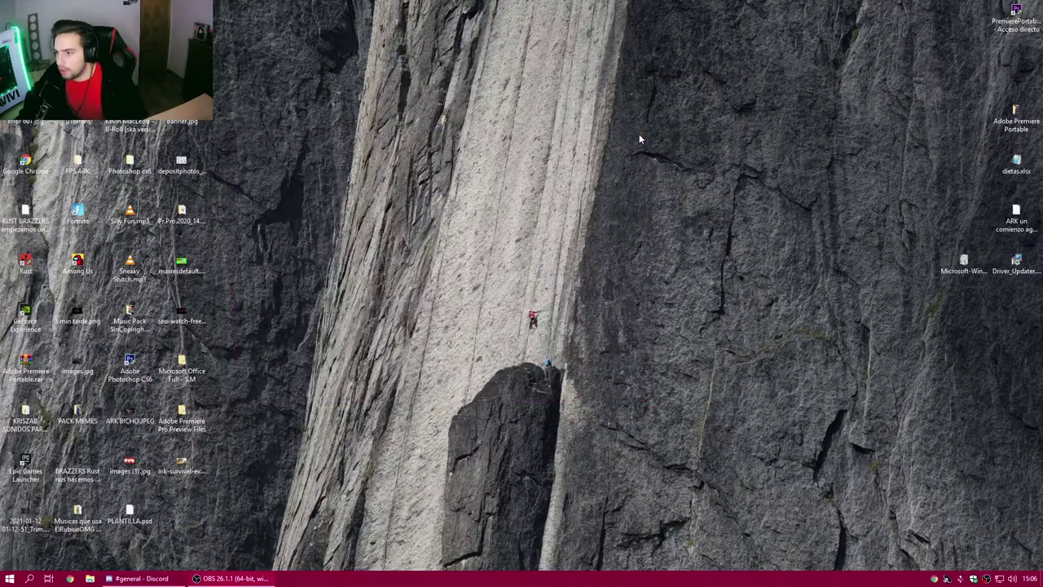